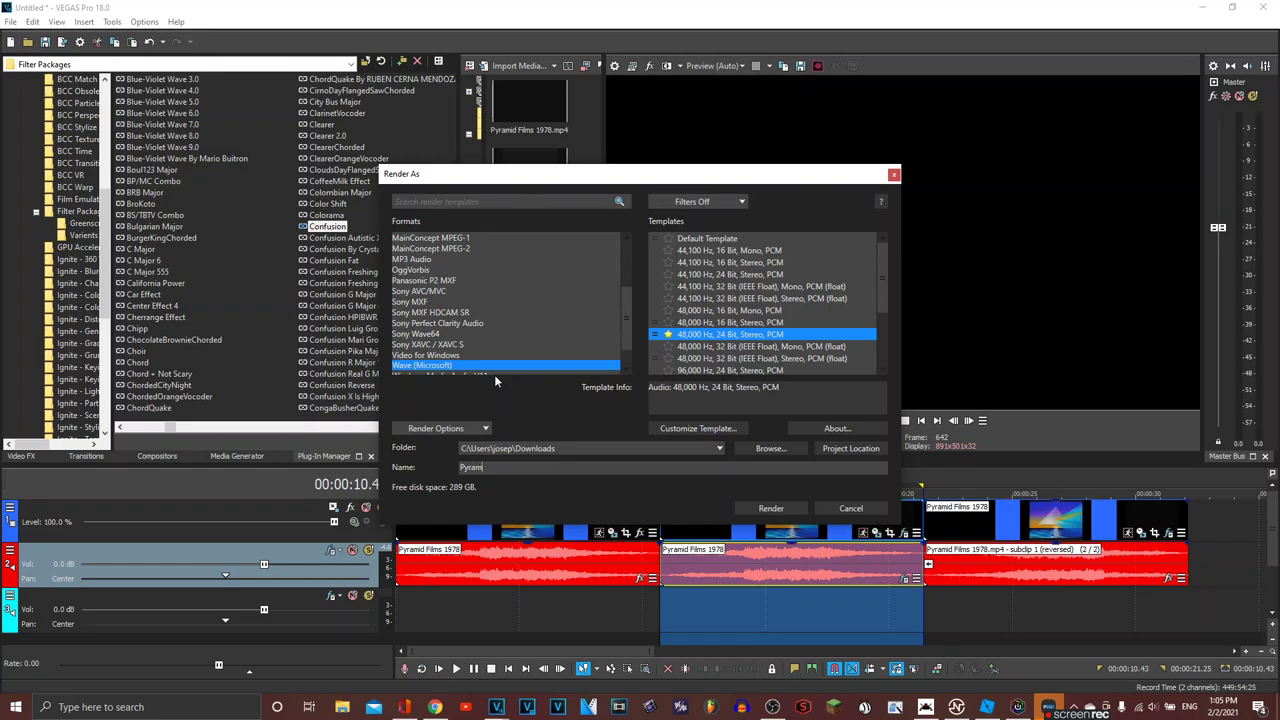
Step: Render the selected audio as a 48,000 Hz, 24 Bit, Stereo, PCM wave file named PyramidFilms1978IsHigh in the Downloads folder
{"action": "type", "text": "ilms1978IsHigh"}
{"action": "left_click", "coordinate": [770, 508]}
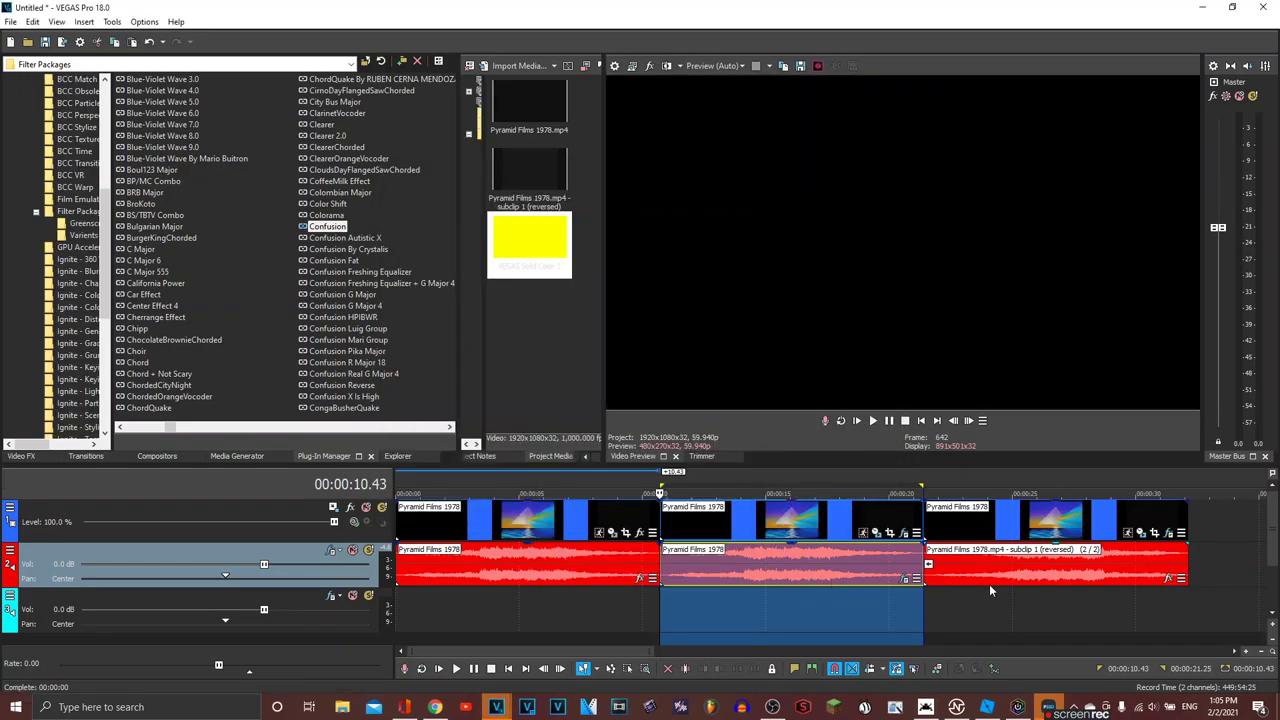
Step: Copy the first Pyramid Films 1978 clip to the end of the timeline as the fourth clip
{"action": "left_click", "coordinate": [985, 593]}
{"action": "scroll", "coordinate": [906, 593], "scroll_direction": "down", "scroll_amount": 4}
{"action": "left_click_drag", "start_coordinate": [427, 519], "coordinate": [656, 517]}
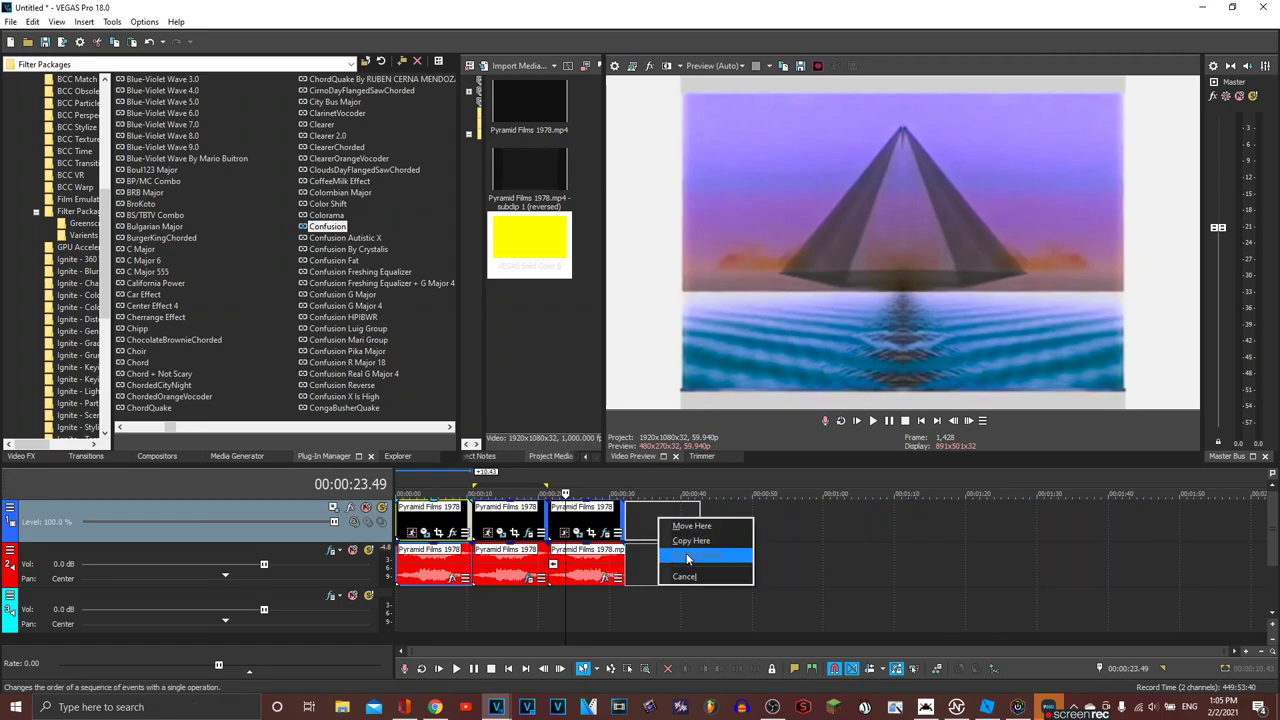
{"action": "left_click", "coordinate": [682, 541]}
{"action": "left_click", "coordinate": [645, 517]}
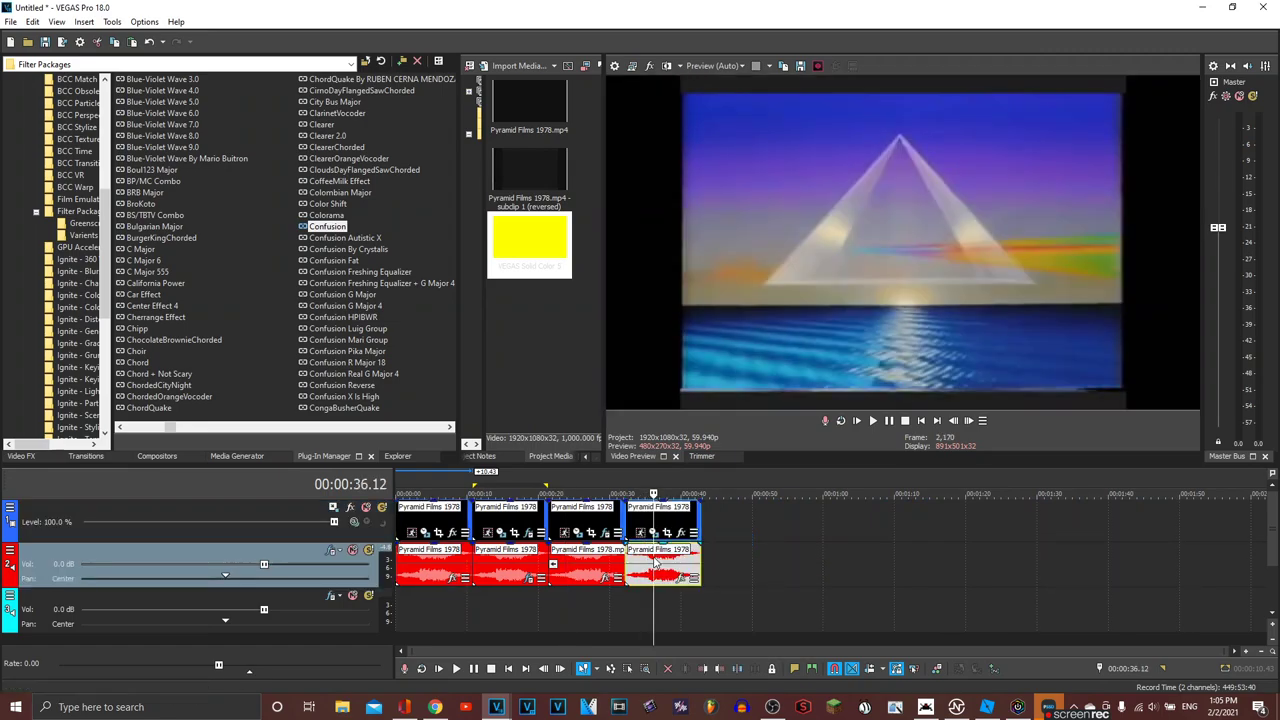
Step: Delete the audio event of the fourth clip, keeping its video event
{"action": "right_click", "coordinate": [655, 563]}
{"action": "left_click", "coordinate": [680, 364]}
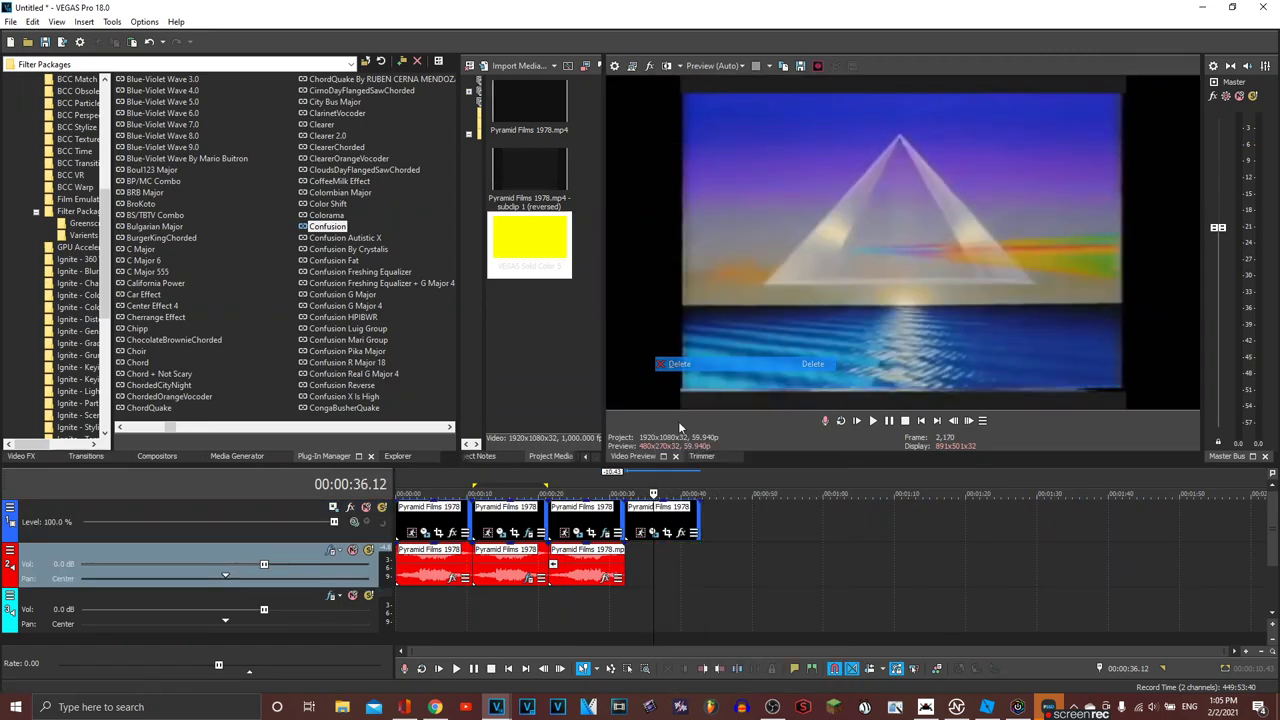
{"action": "left_click", "coordinate": [664, 514]}
Step: Import PyramidFilms1978IsHigh from Downloads and place it on the audio track beneath the fourth clip's video
{"action": "left_click", "coordinate": [8, 22]}
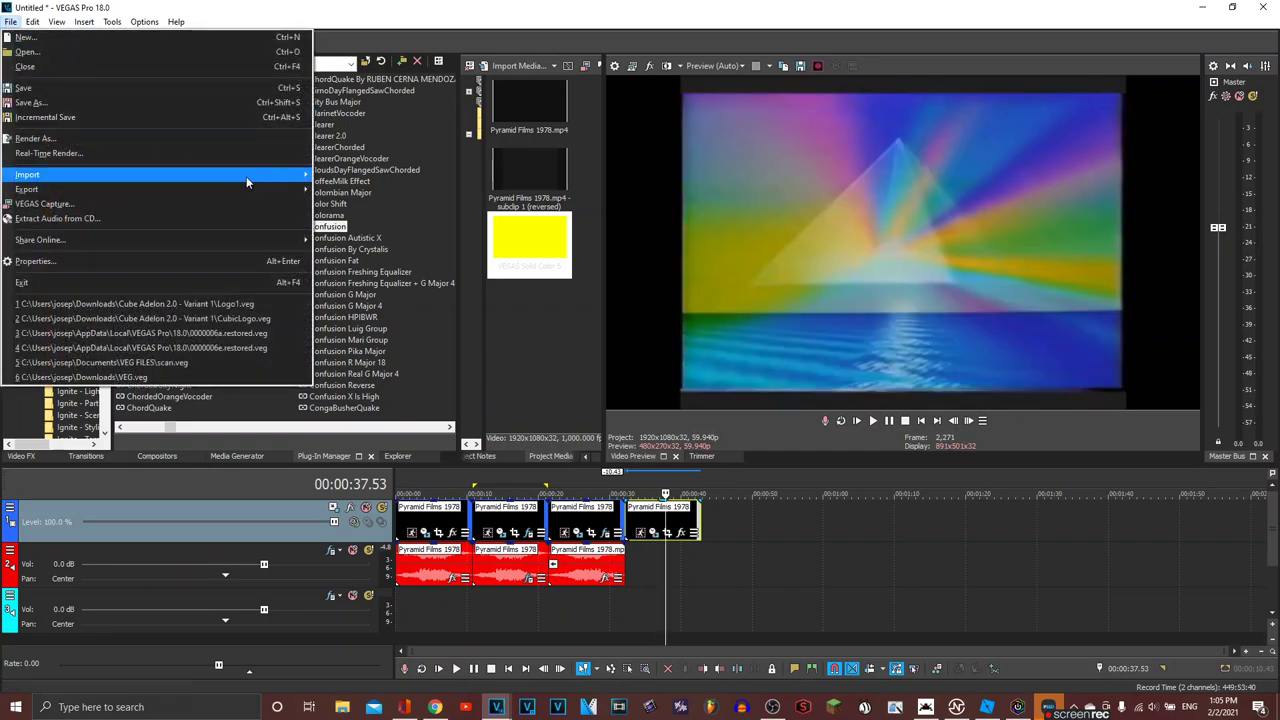
{"action": "mouse_move", "coordinate": [251, 177]}
{"action": "left_click", "coordinate": [330, 171]}
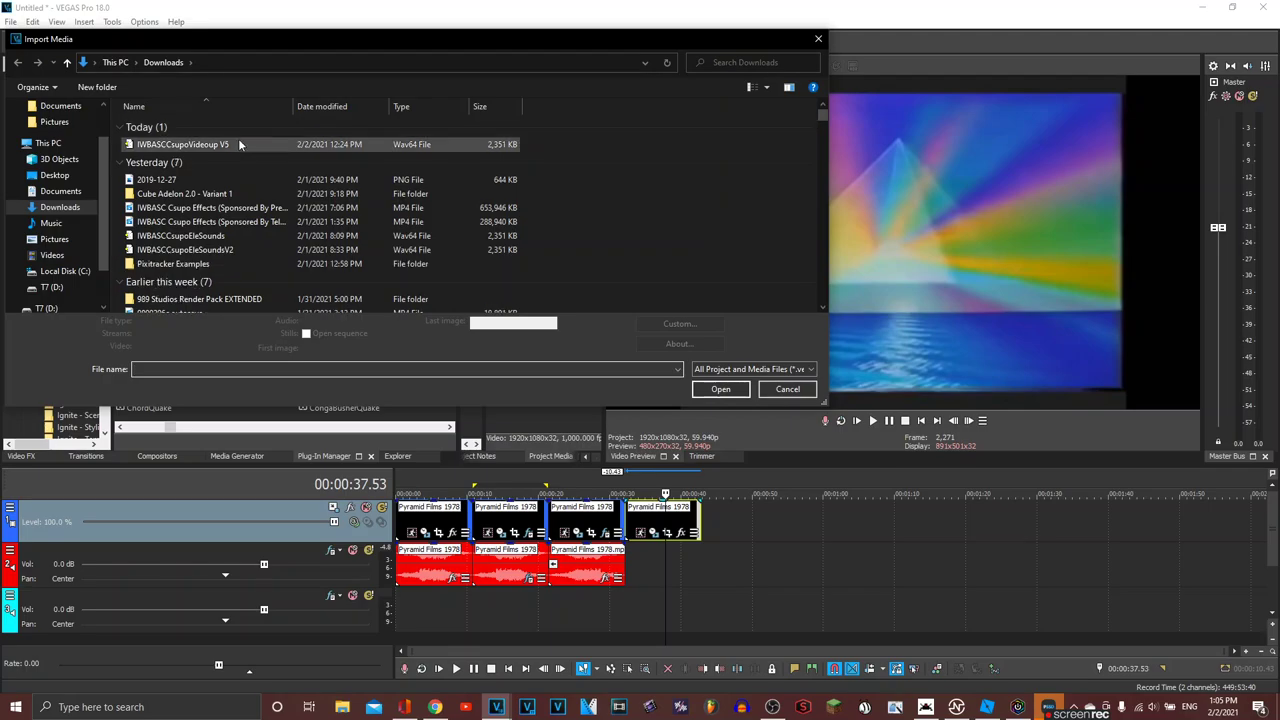
{"action": "left_click", "coordinate": [222, 158]}
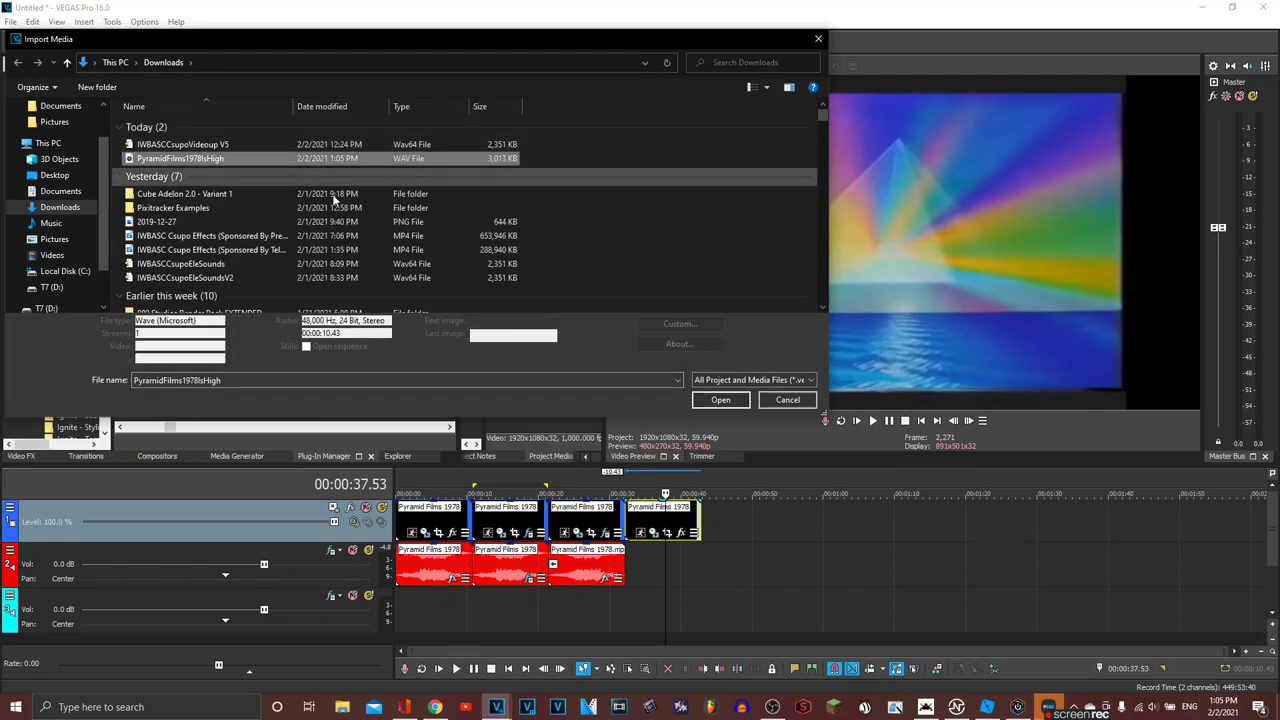
{"action": "double_click", "coordinate": [268, 161]}
{"action": "left_click_drag", "start_coordinate": [667, 527], "coordinate": [632, 553]}
{"action": "scroll", "coordinate": [697, 583], "scroll_direction": "up", "scroll_amount": 2}
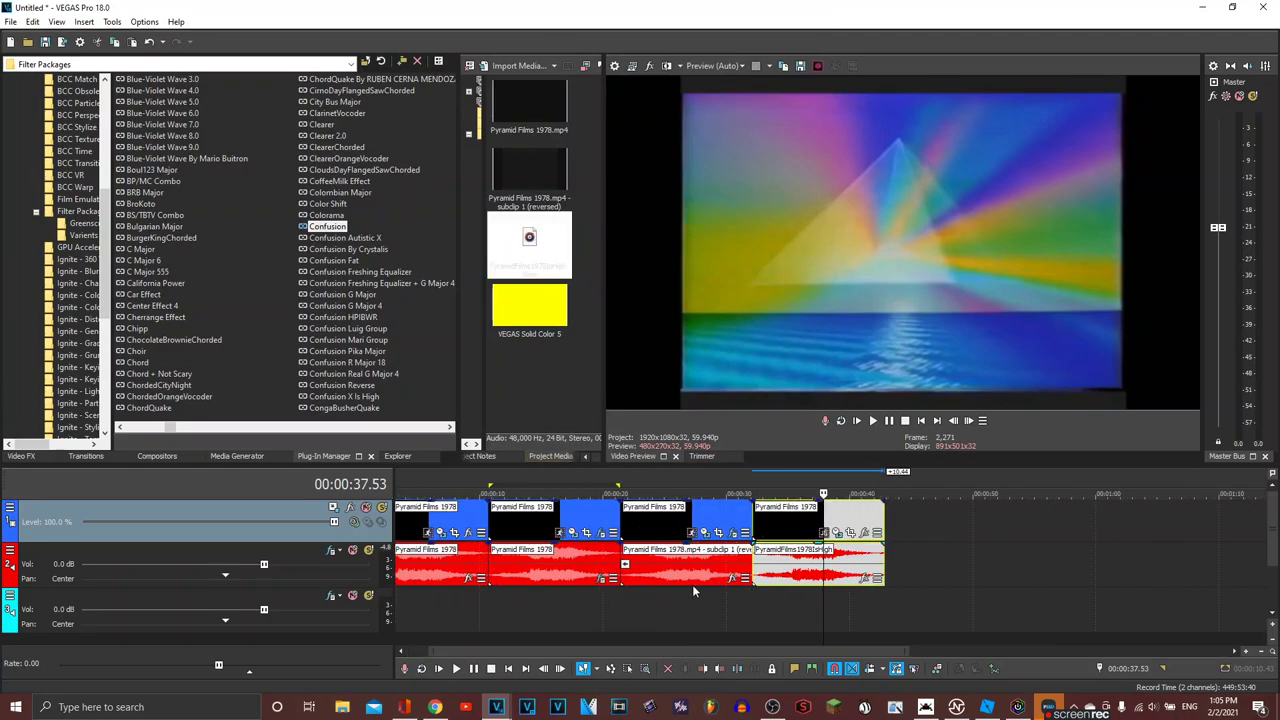
Step: Play the start of the fourth clip and reverse its PyramidFilms1978IsHigh audio event
{"action": "left_click", "coordinate": [751, 603]}
{"action": "key", "text": "space"}
{"action": "left_click", "coordinate": [770, 574]}
{"action": "right_click", "coordinate": [771, 578]}
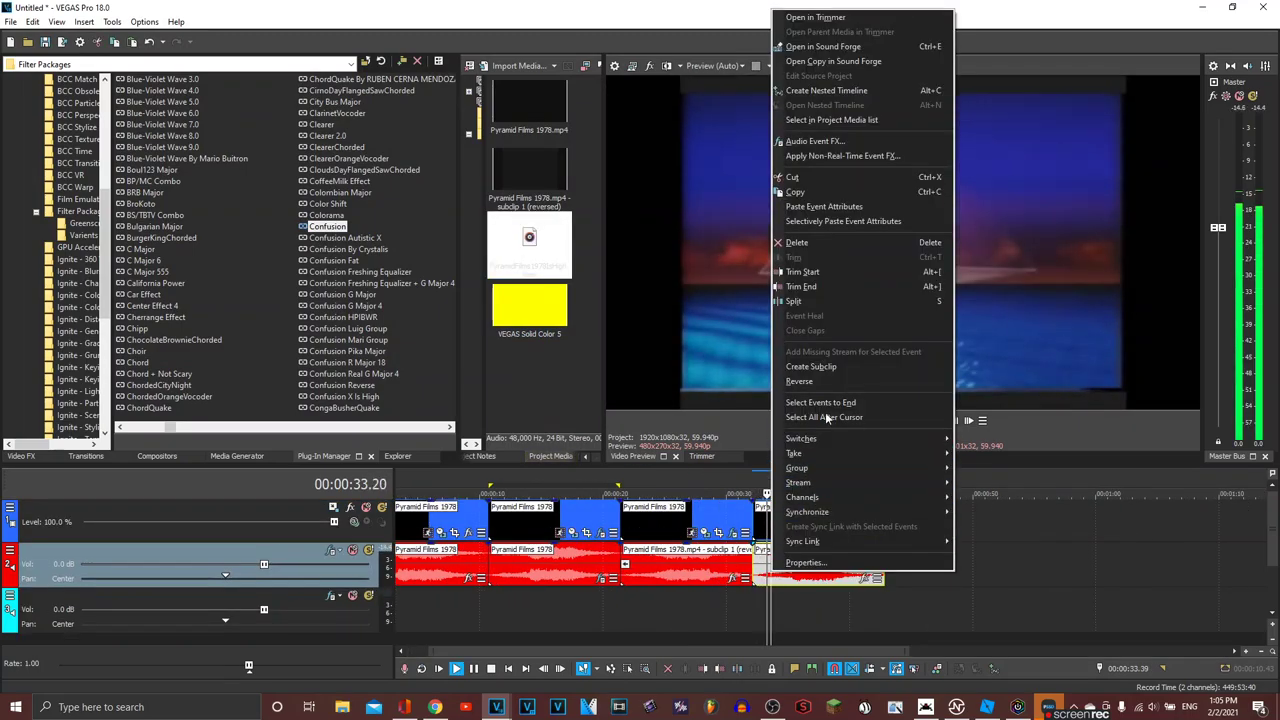
{"action": "left_click", "coordinate": [830, 380]}
{"action": "scroll", "coordinate": [347, 304], "scroll_direction": "down", "scroll_amount": 1}
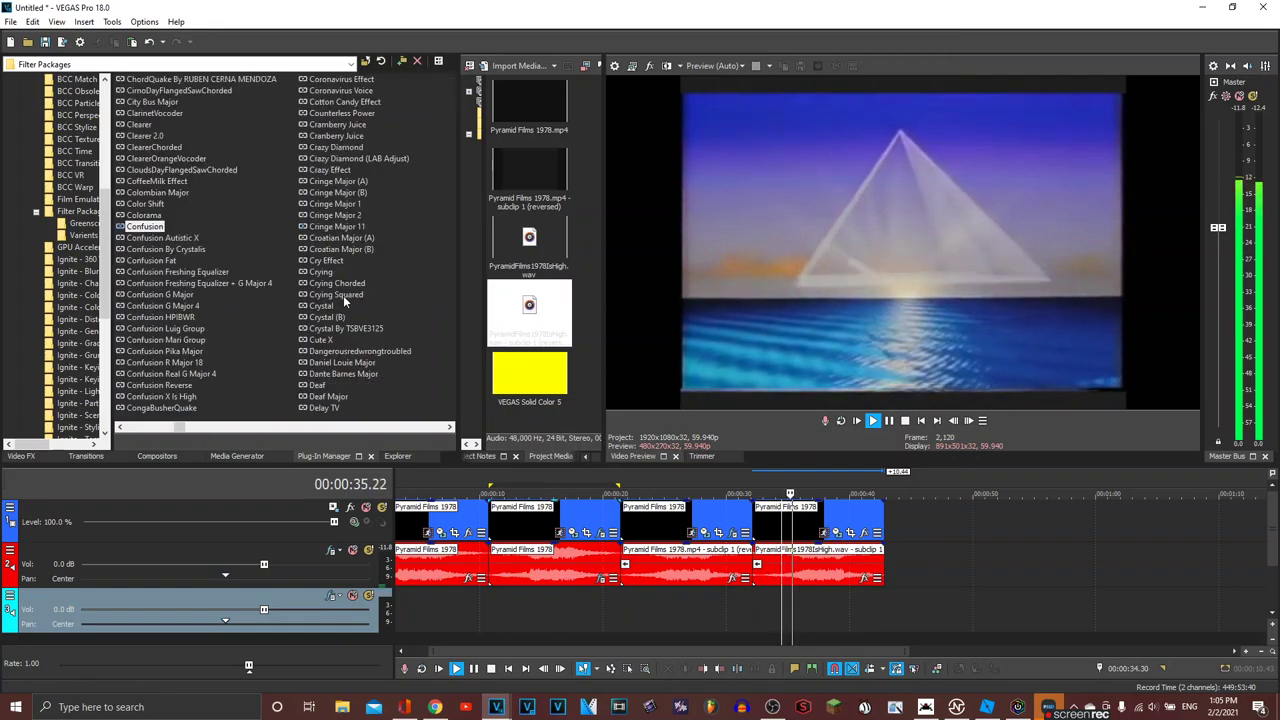
Step: Apply the Confusion X Is High filter package to the fourth video clip and review its Wave, LAB Adjust and Mirror settings
{"action": "left_click", "coordinate": [837, 516]}
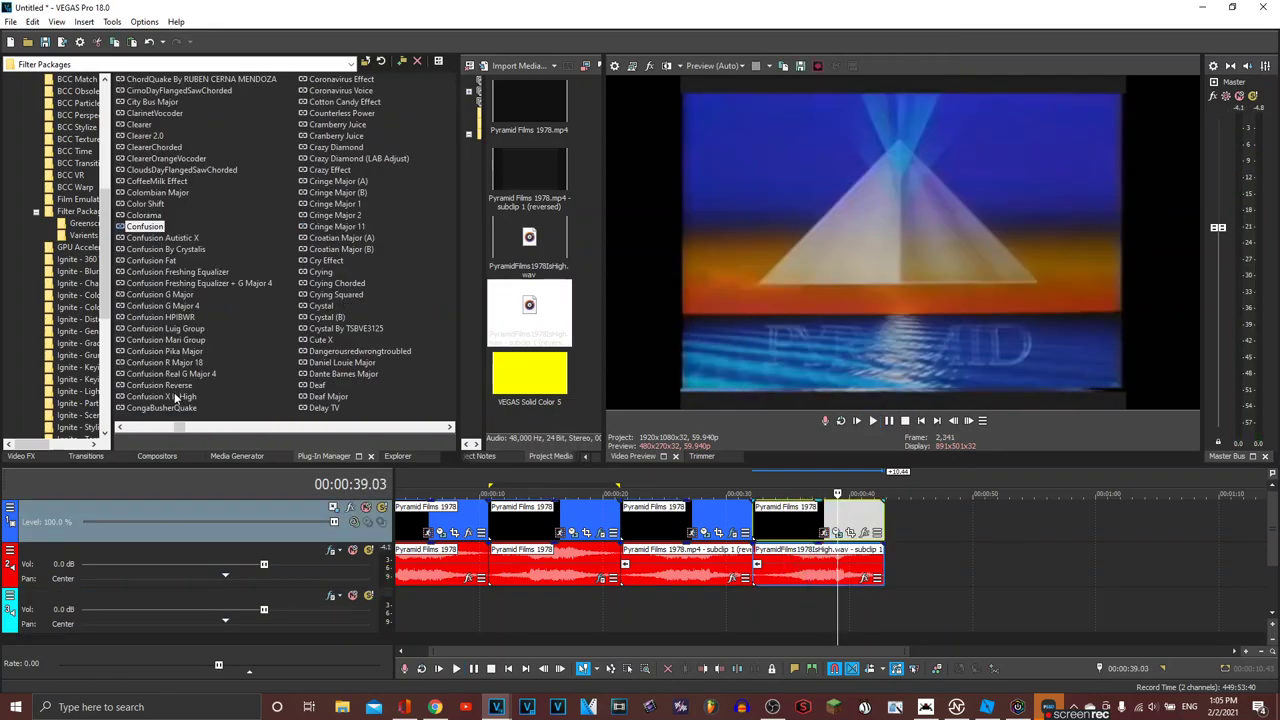
{"action": "left_click_drag", "start_coordinate": [160, 396], "coordinate": [790, 528]}
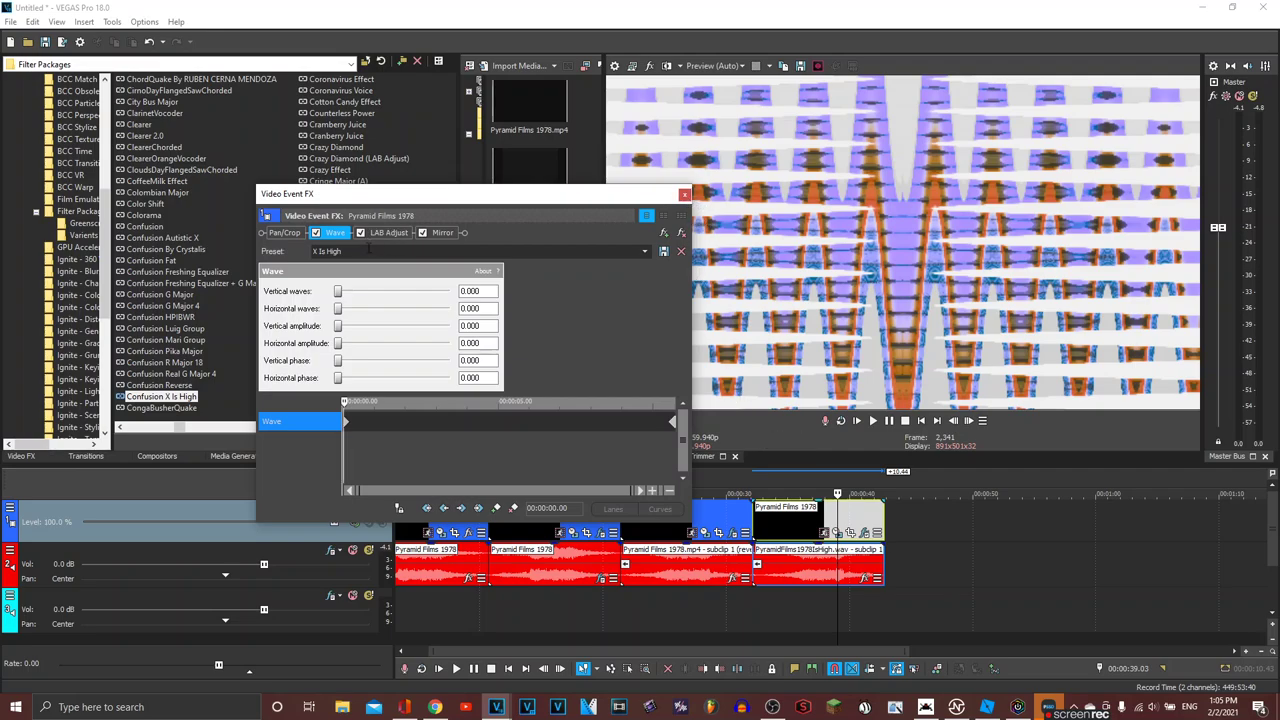
{"action": "left_click_drag", "start_coordinate": [364, 449], "coordinate": [753, 456]}
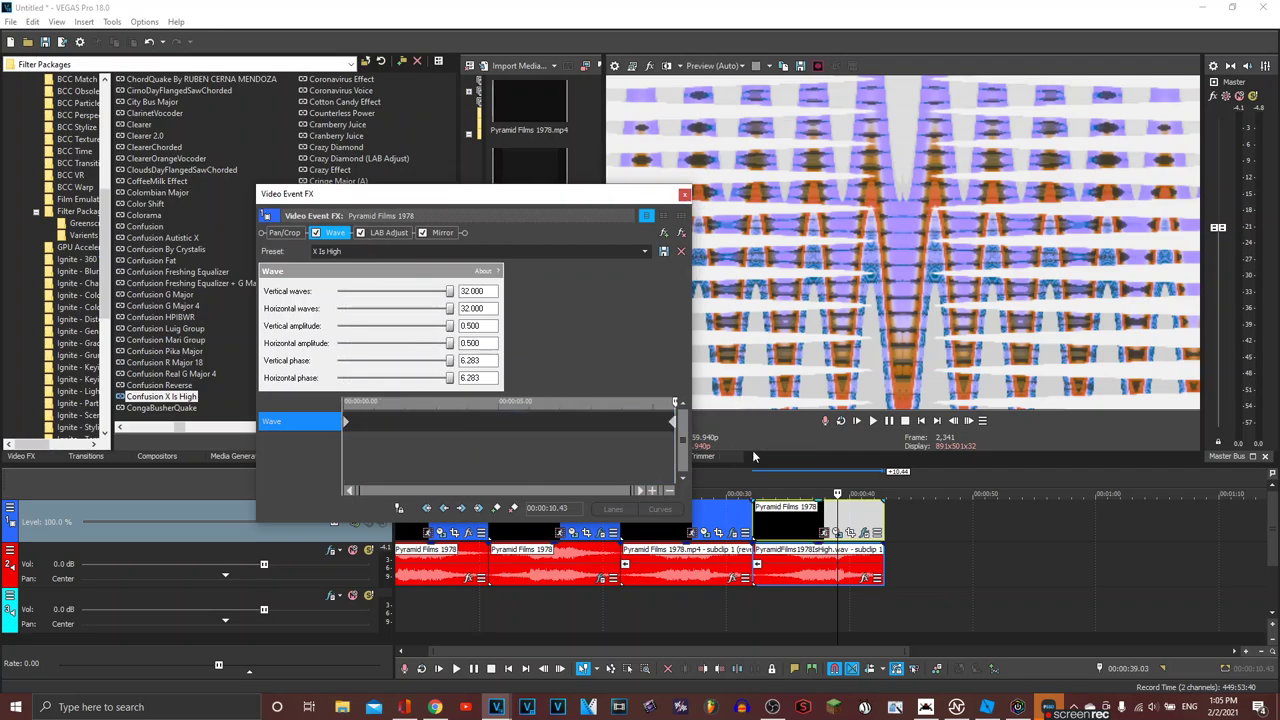
{"action": "left_click", "coordinate": [389, 232]}
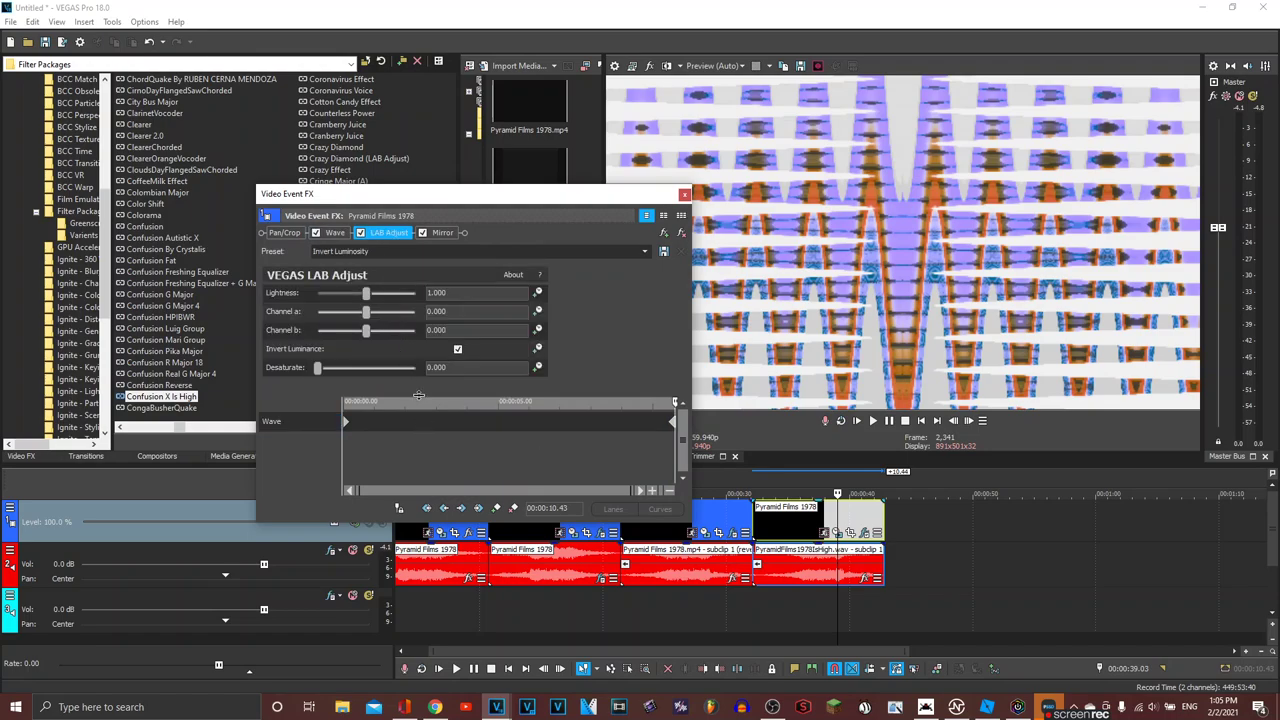
{"action": "left_click", "coordinate": [440, 233]}
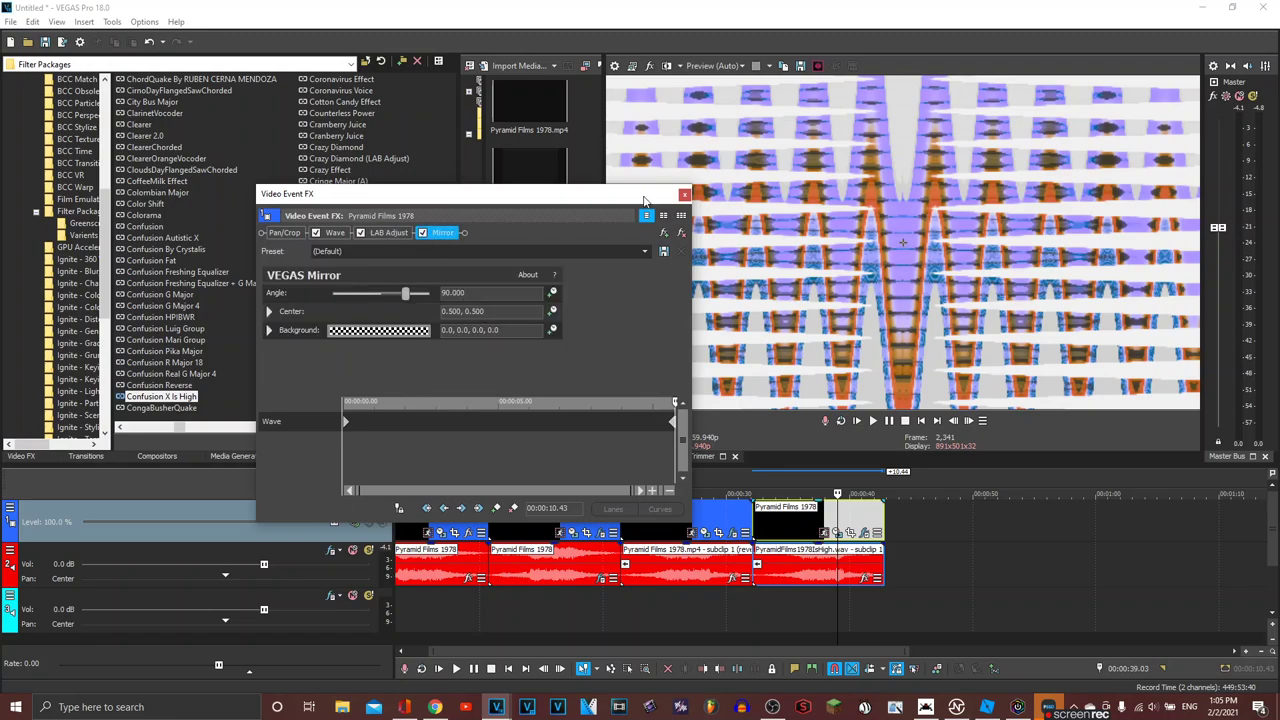
{"action": "left_click", "coordinate": [684, 197]}
Step: Copy the first clip with its audio to the end of the timeline as the fifth clip
{"action": "scroll", "coordinate": [675, 487], "scroll_direction": "down", "scroll_amount": 3}
{"action": "left_click_drag", "start_coordinate": [413, 509], "coordinate": [717, 508]}
{"action": "left_click", "coordinate": [742, 532]}
{"action": "left_click", "coordinate": [712, 530]}
Step: Adjust the edge of the reversed fourth audio event to line up with the start of the fifth clip
{"action": "left_click", "coordinate": [697, 559]}
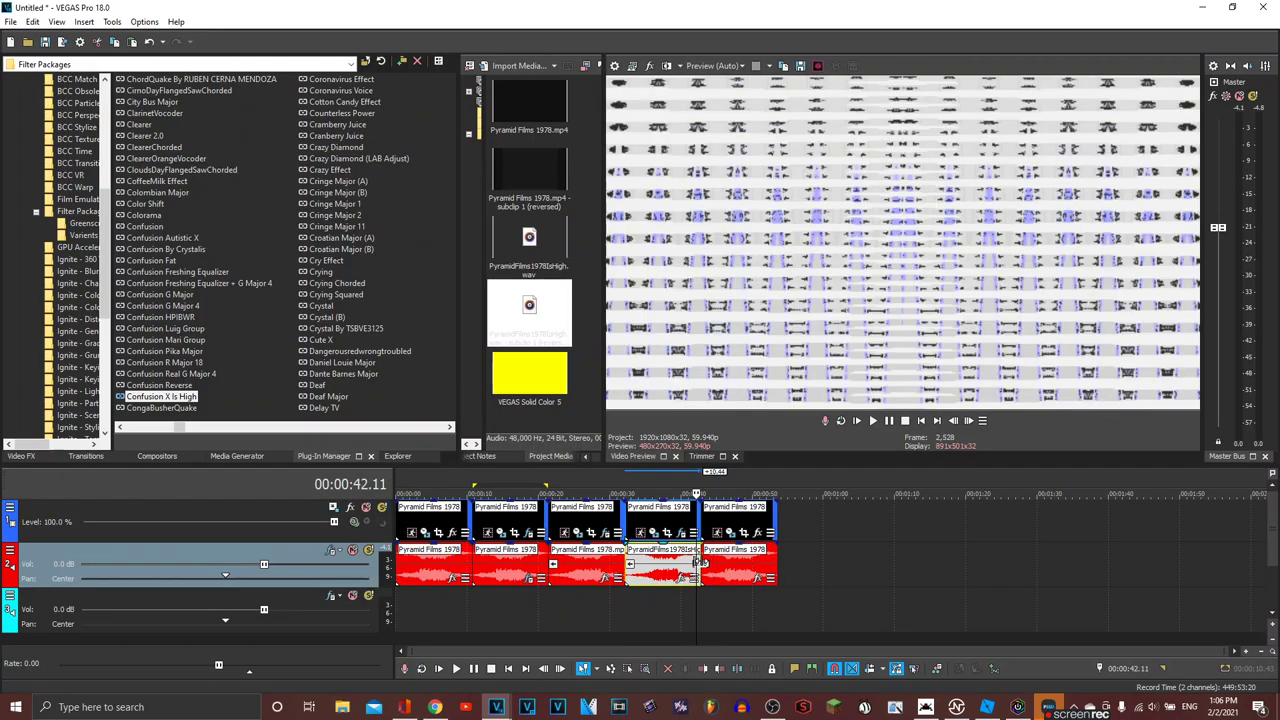
{"action": "left_click", "coordinate": [704, 560]}
{"action": "scroll", "coordinate": [705, 562], "scroll_direction": "up", "scroll_amount": 10}
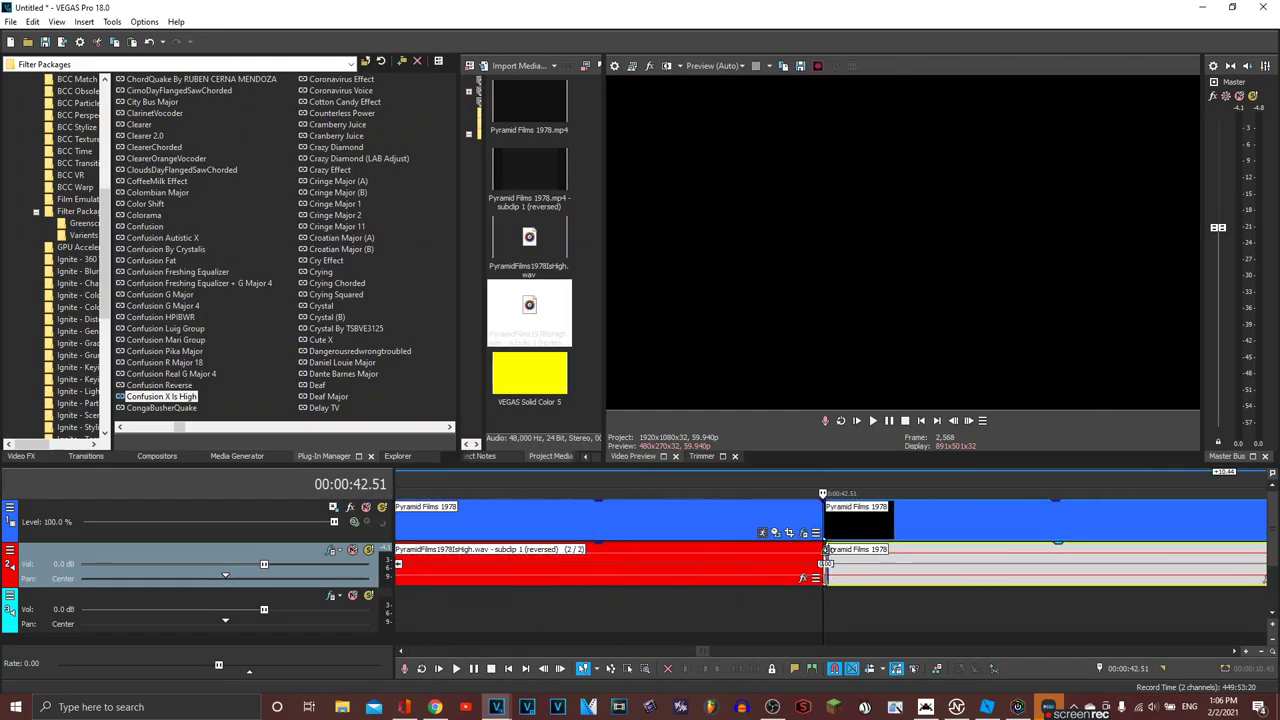
{"action": "left_click_drag", "start_coordinate": [824, 560], "coordinate": [820, 553]}
{"action": "scroll", "coordinate": [775, 561], "scroll_direction": "down", "scroll_amount": 8}
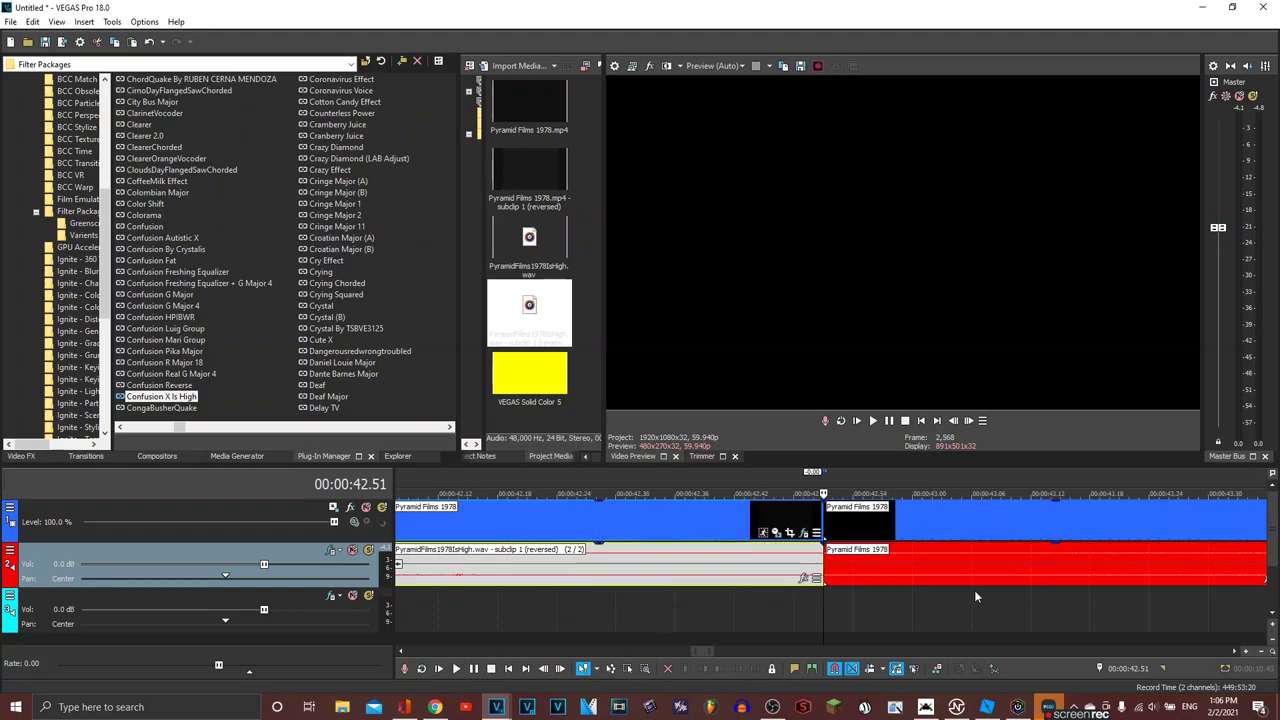
Step: Apply the Real G Major 4 filter package to the fifth video clip
{"action": "left_click", "coordinate": [893, 574]}
{"action": "scroll", "coordinate": [365, 370], "scroll_direction": "down", "scroll_amount": 10}
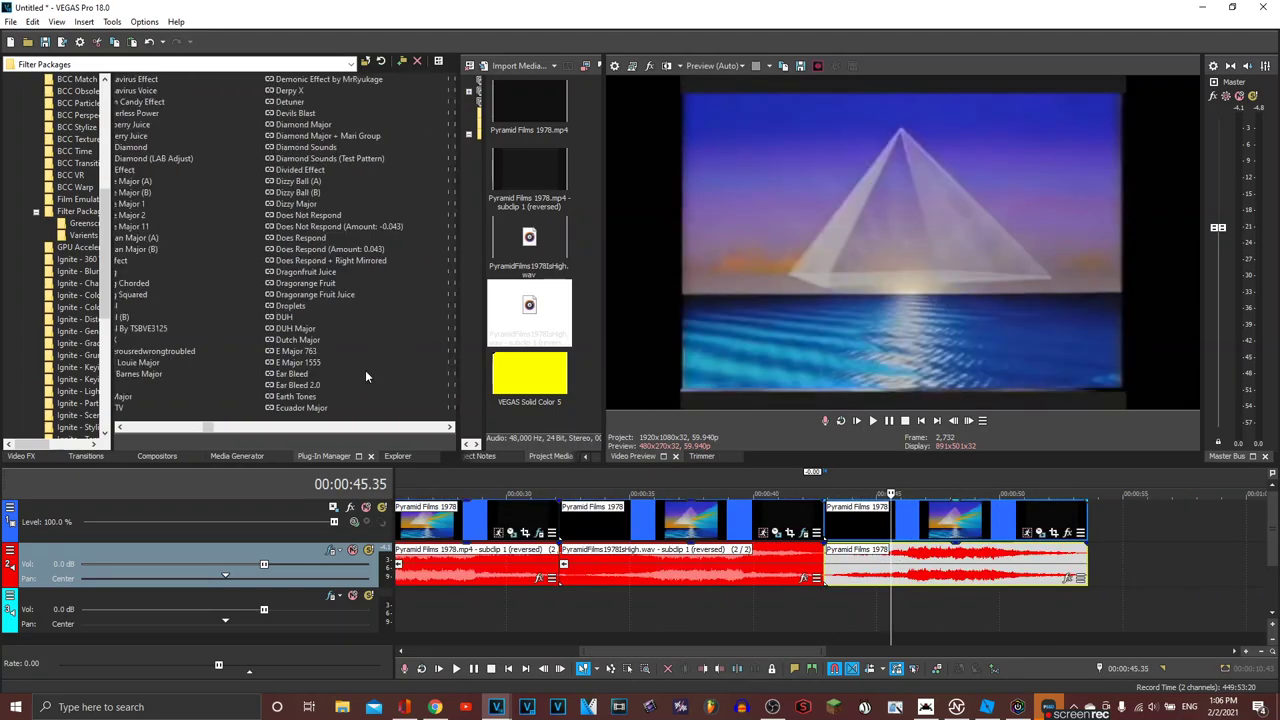
{"action": "scroll", "coordinate": [366, 375], "scroll_direction": "down", "scroll_amount": 8}
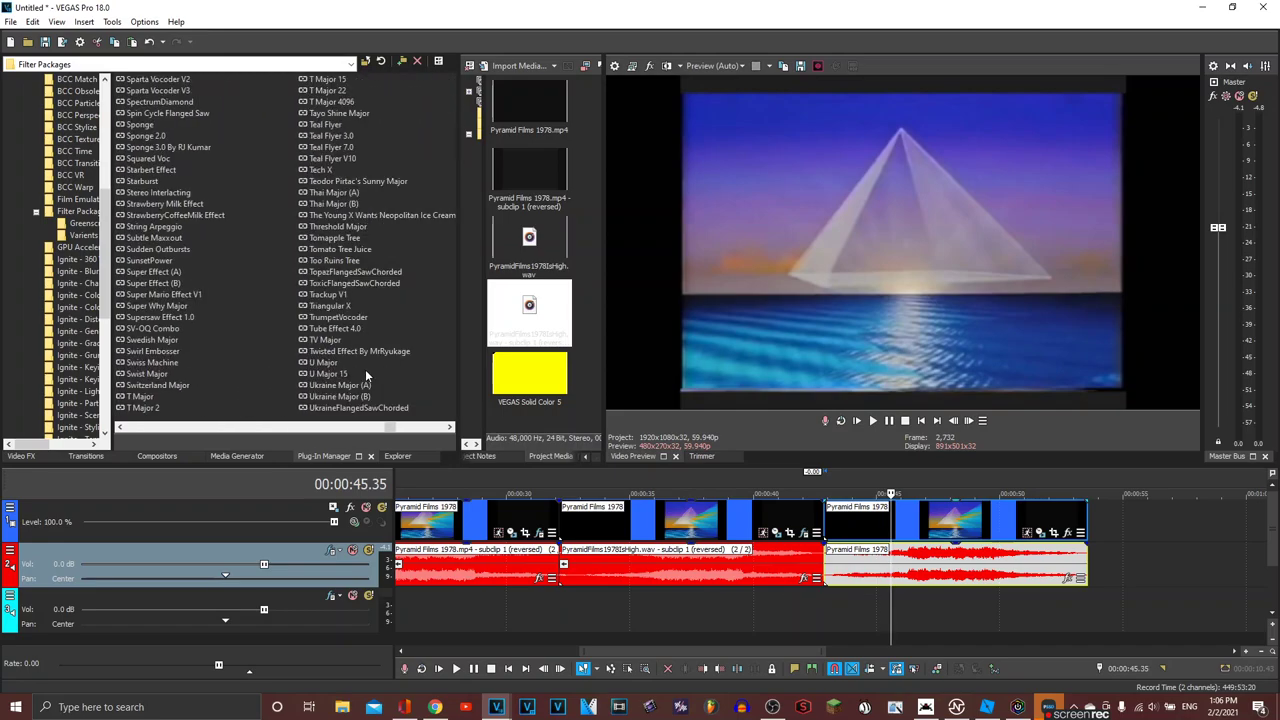
{"action": "scroll", "coordinate": [366, 375], "scroll_direction": "up", "scroll_amount": 2}
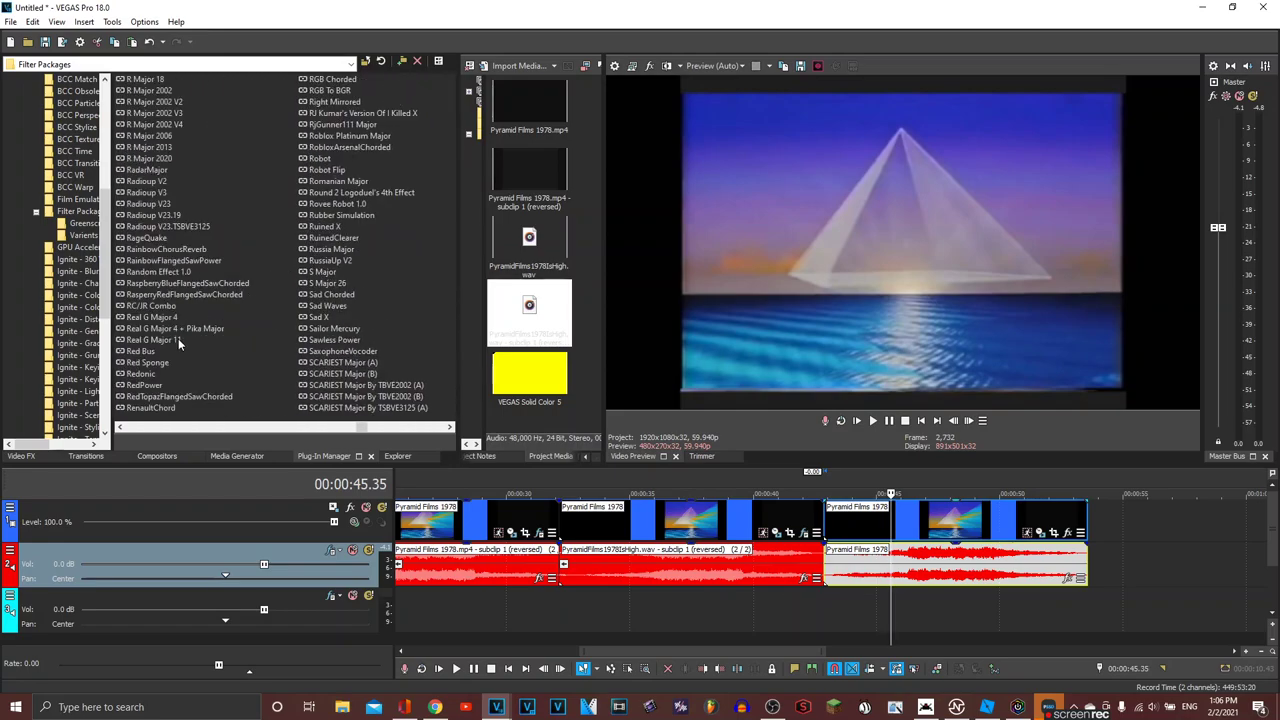
{"action": "left_click_drag", "start_coordinate": [158, 322], "coordinate": [853, 521]}
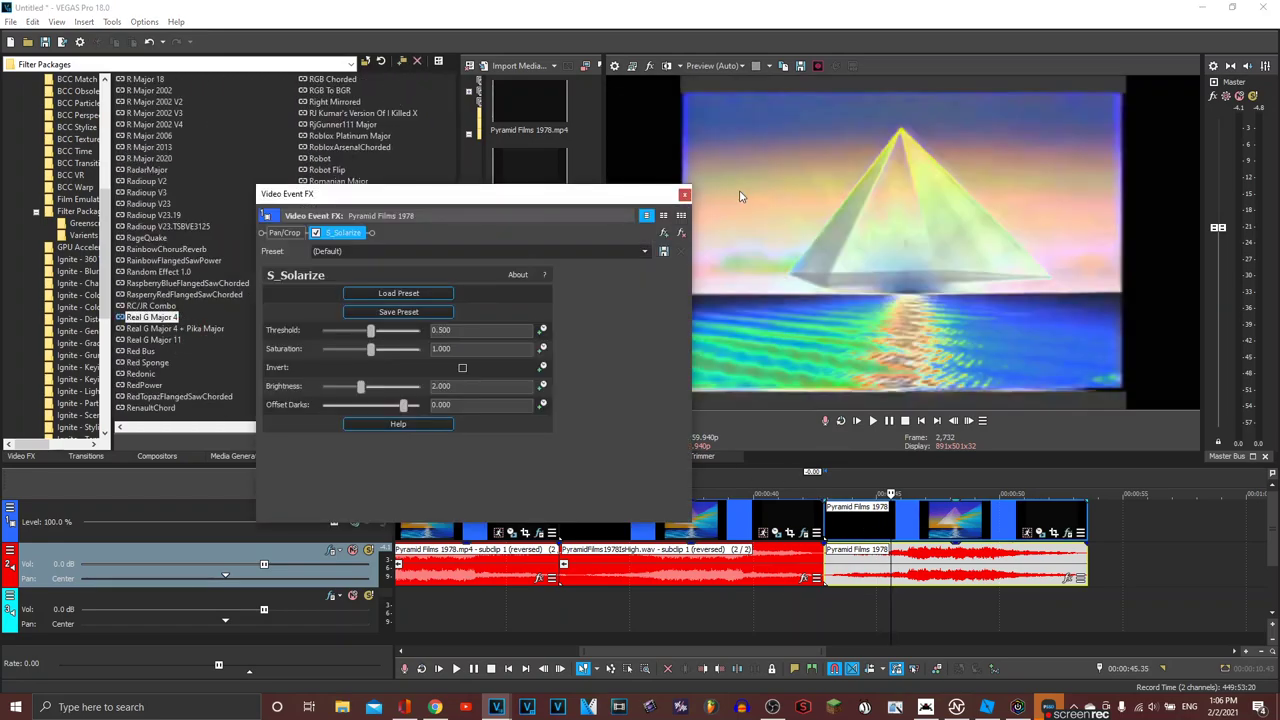
{"action": "left_click", "coordinate": [684, 194]}
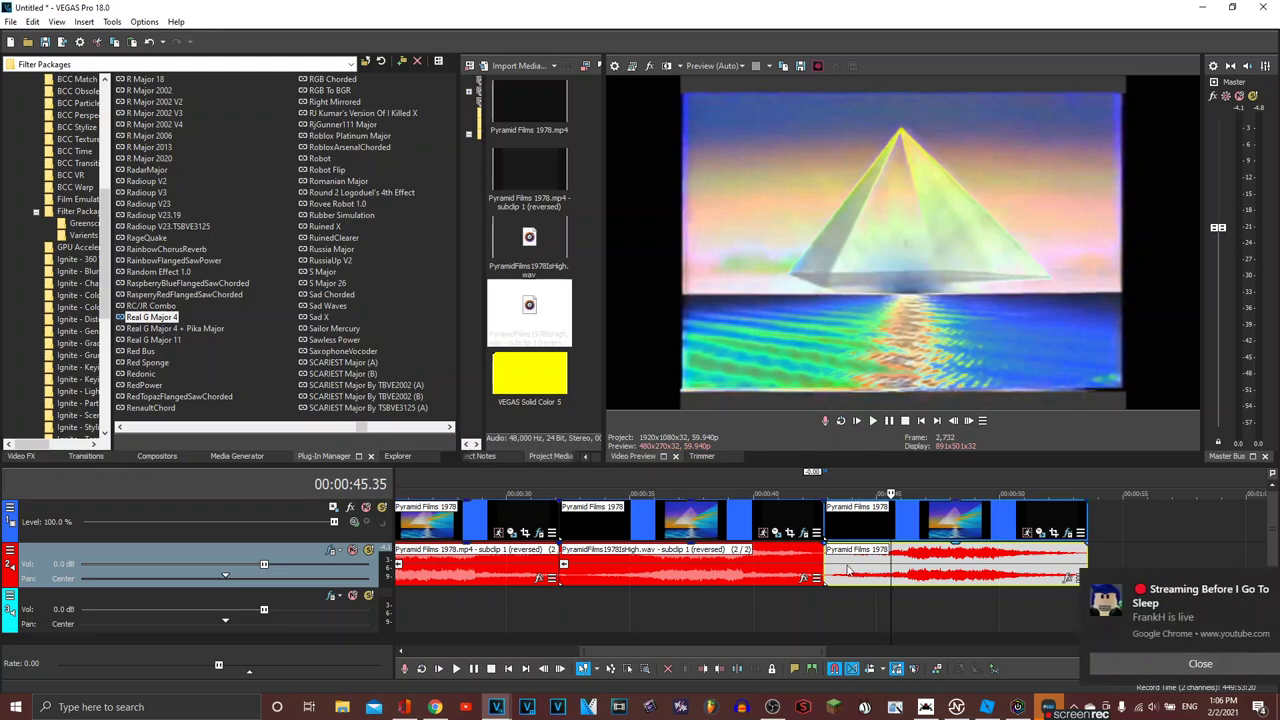
{"action": "left_click", "coordinate": [1257, 584]}
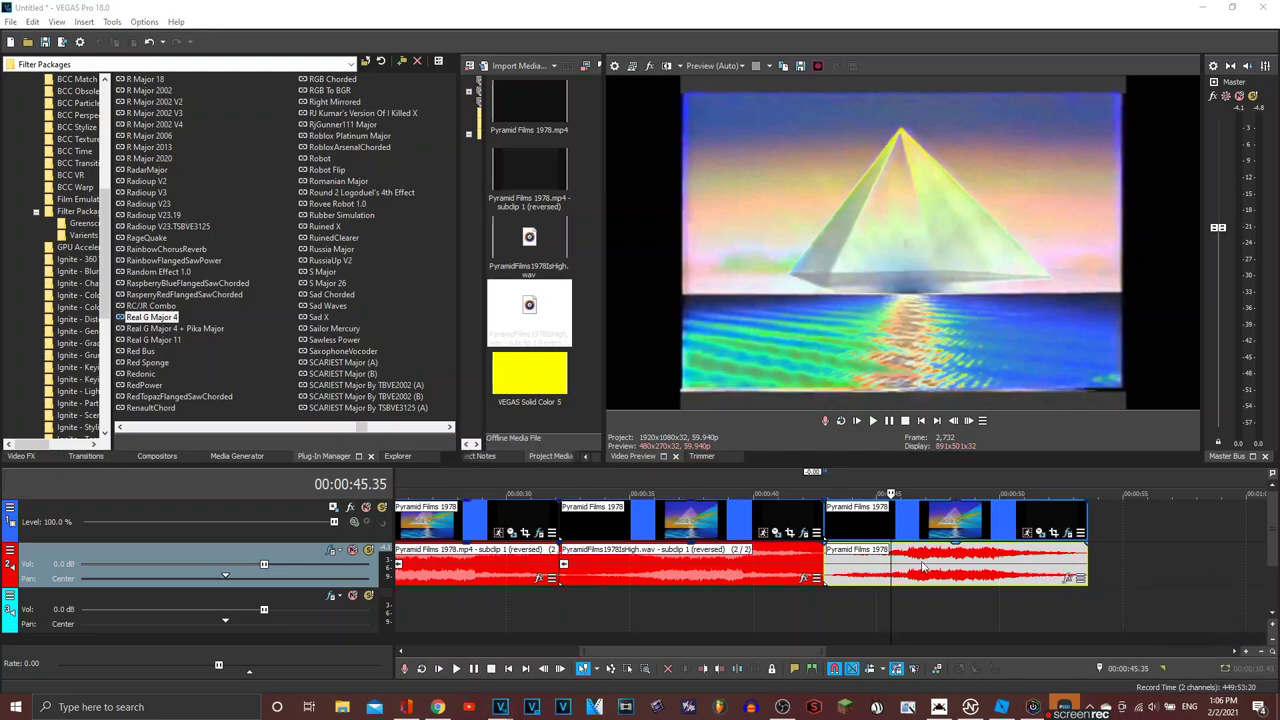
Step: Duplicate the fifth clip onto new tracks beneath it, pitch the duplicated audio by +5, and play the result
{"action": "left_click", "coordinate": [913, 568]}
{"action": "key", "text": "ctrl+c"}
{"action": "left_click", "coordinate": [820, 617]}
{"action": "key", "text": "ctrl+v"}
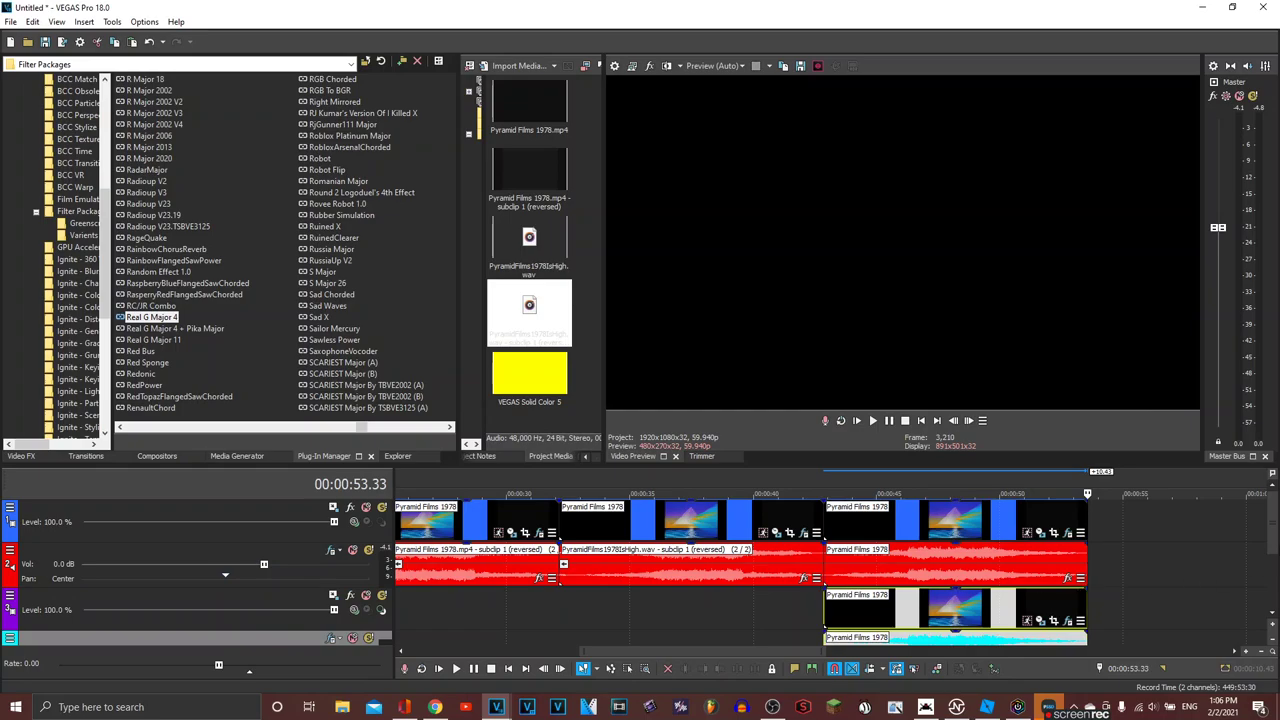
{"action": "scroll", "coordinate": [843, 600], "scroll_direction": "down", "scroll_amount": 1}
{"action": "left_click", "coordinate": [843, 596]}
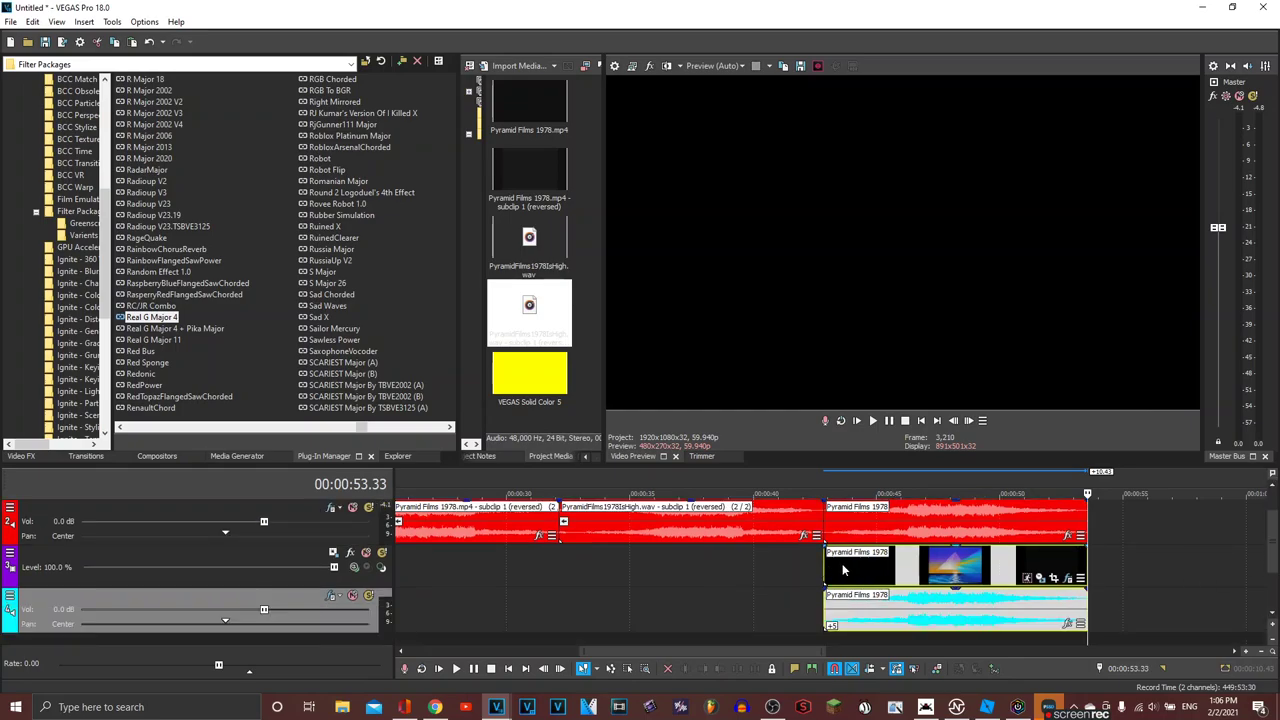
{"action": "key", "text": "space"}
{"action": "left_click_drag", "start_coordinate": [1273, 560], "coordinate": [1272, 515]}
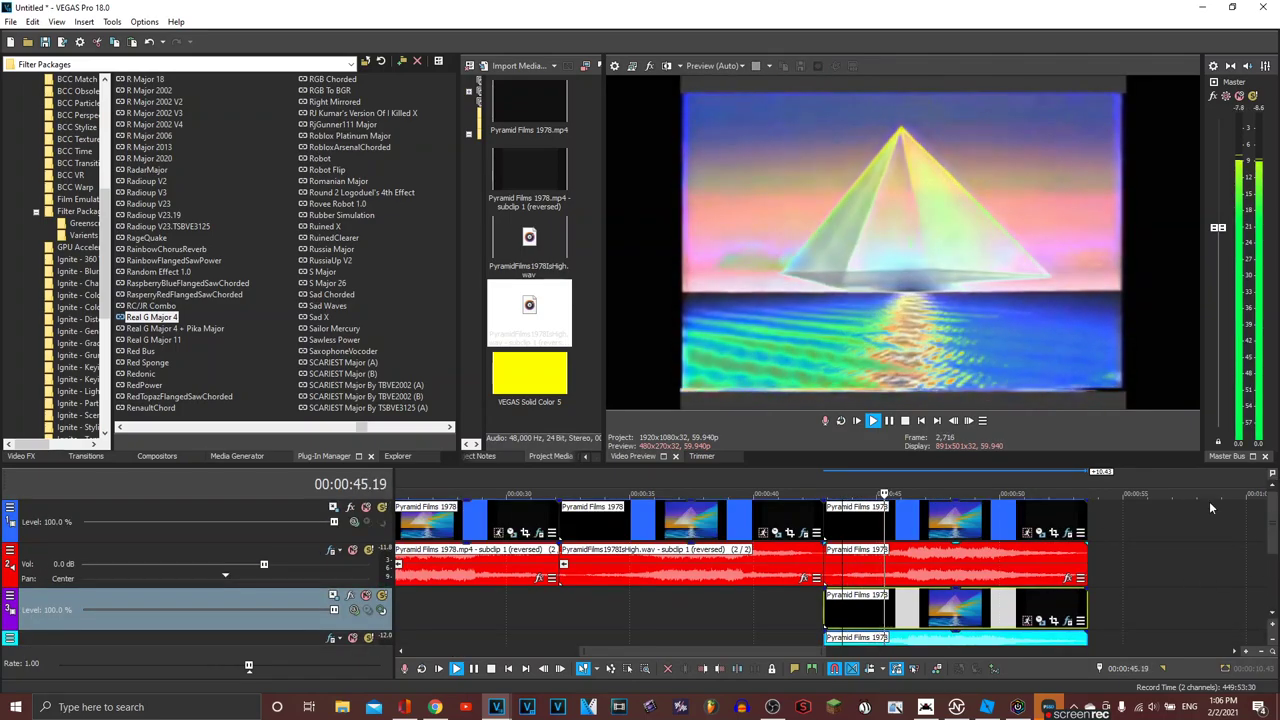
Step: Copy the first clip with its audio to the end of the timeline as the sixth clip
{"action": "scroll", "coordinate": [976, 533], "scroll_direction": "down", "scroll_amount": 4}
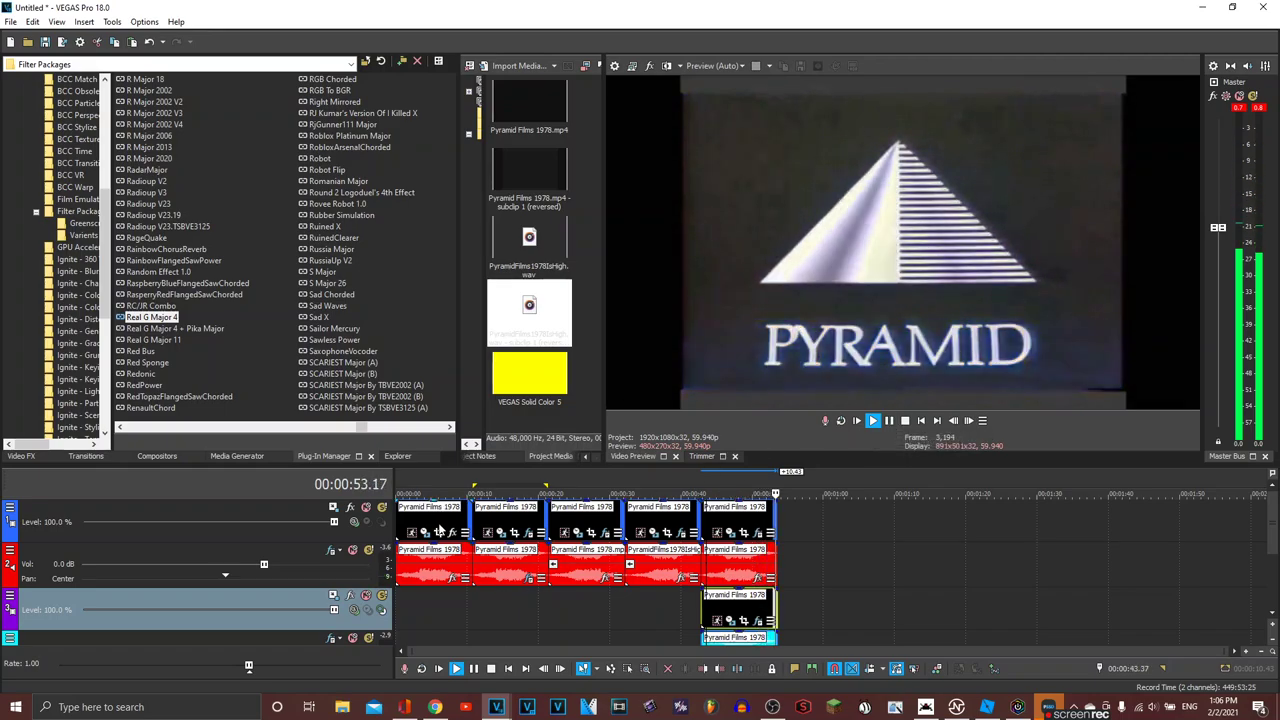
{"action": "left_click_drag", "start_coordinate": [432, 512], "coordinate": [814, 512]}
{"action": "left_click", "coordinate": [829, 541]}
Step: Duplicate the sixth clip's video and audio onto the lower tracks at the same start position
{"action": "left_click", "coordinate": [789, 572]}
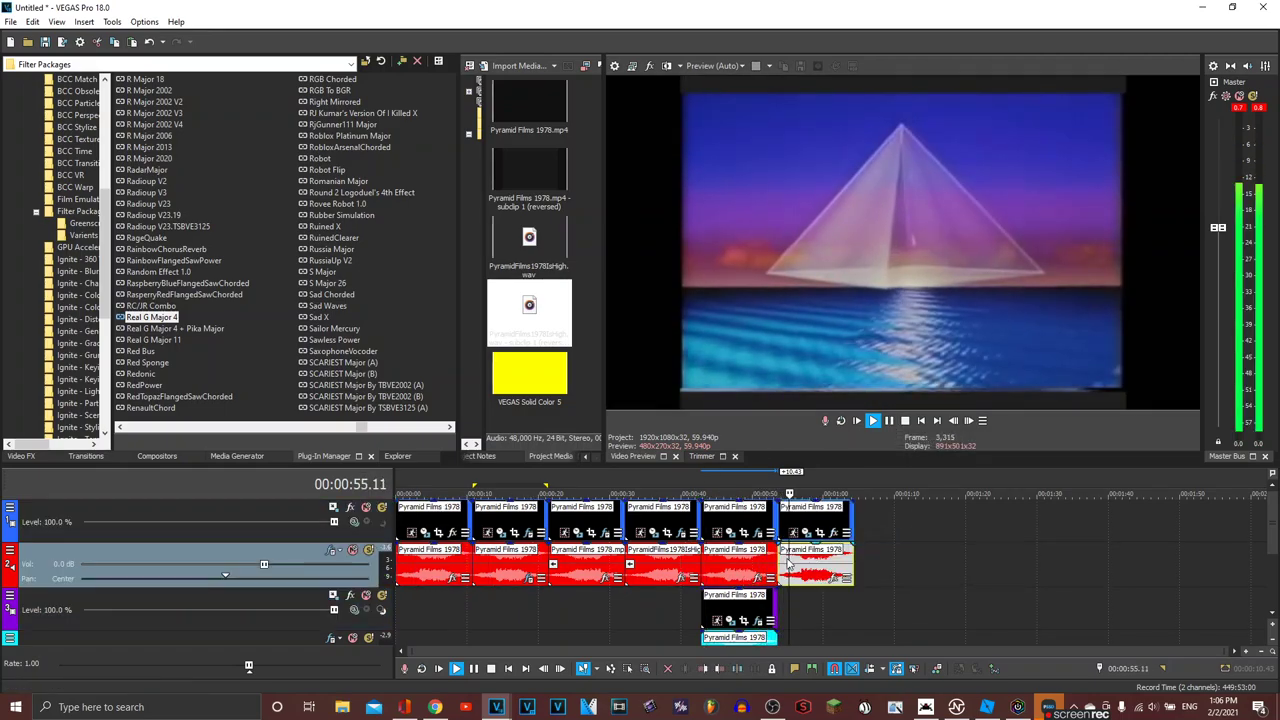
{"action": "key", "text": "ctrl+c"}
{"action": "key", "text": "space"}
{"action": "left_click", "coordinate": [783, 596]}
{"action": "key", "text": "ctrl+v"}
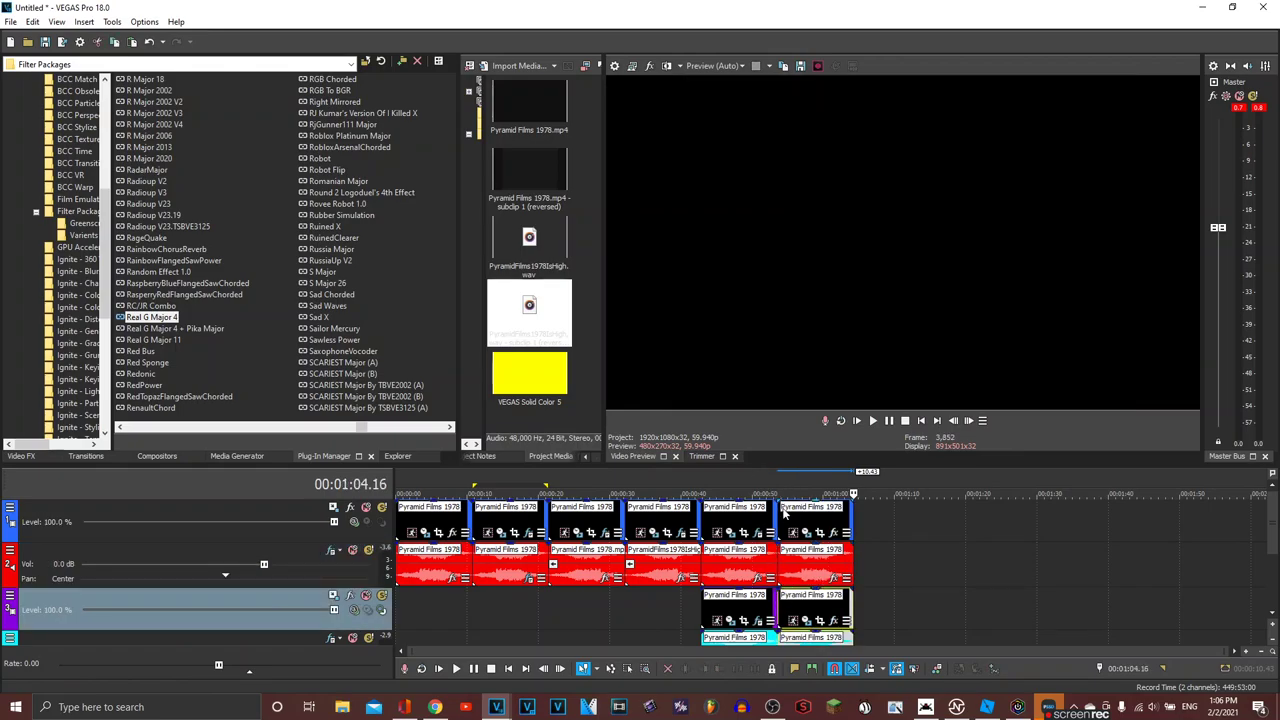
Step: Play the sixth clip and apply the combined G Major / G Major 7 / G Major 9 filter package to its upper video event
{"action": "left_click", "coordinate": [785, 513]}
{"action": "key", "text": "space"}
{"action": "scroll", "coordinate": [250, 349], "scroll_direction": "up", "scroll_amount": 10}
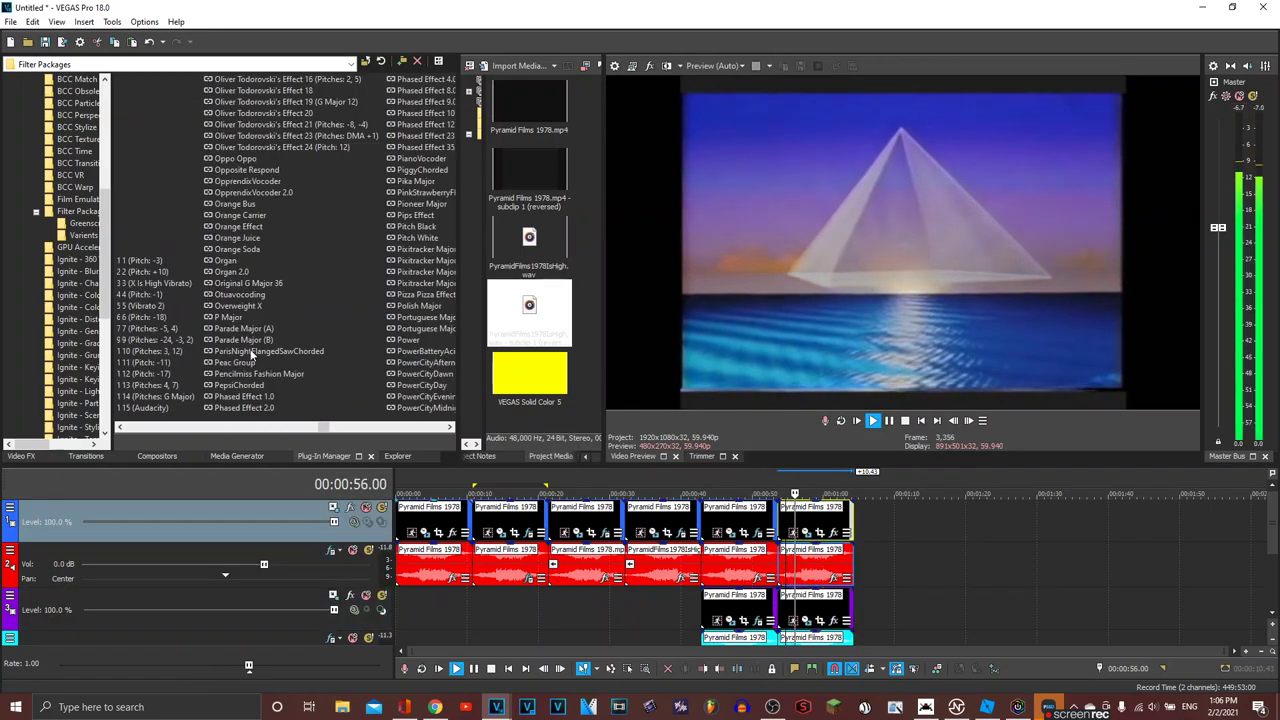
{"action": "scroll", "coordinate": [252, 350], "scroll_direction": "up", "scroll_amount": 1}
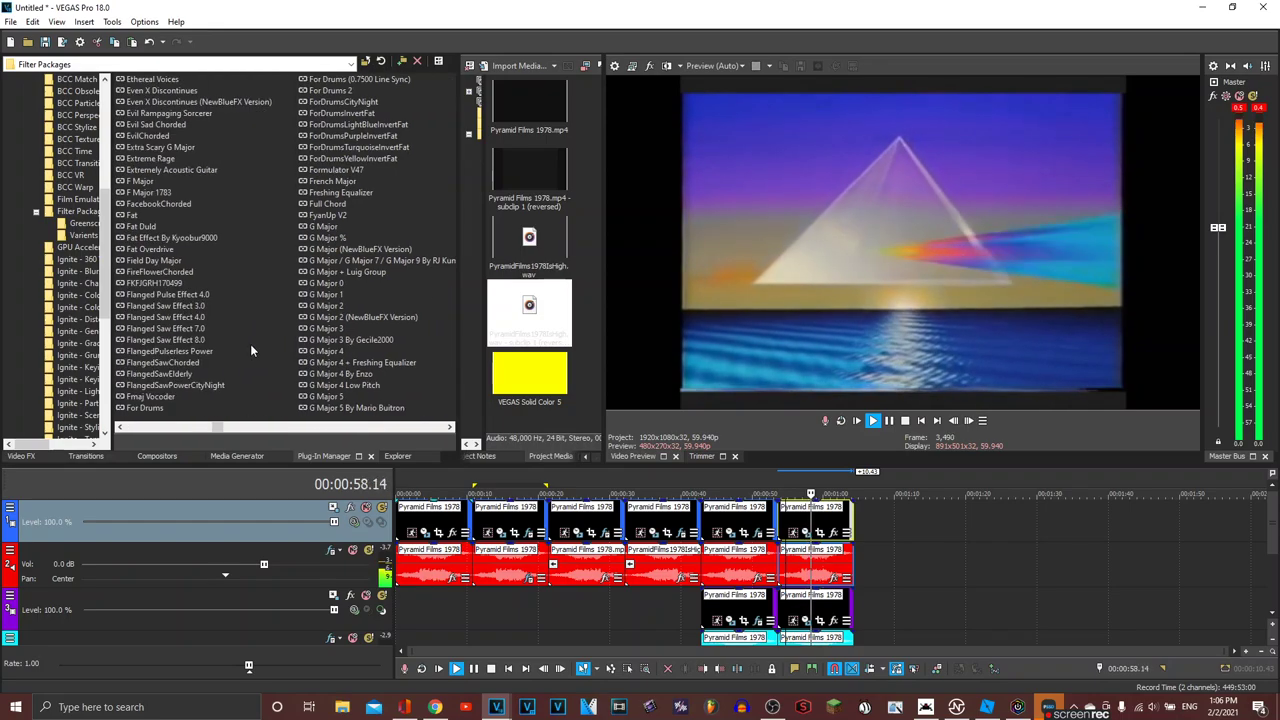
{"action": "left_click_drag", "start_coordinate": [372, 262], "coordinate": [843, 530]}
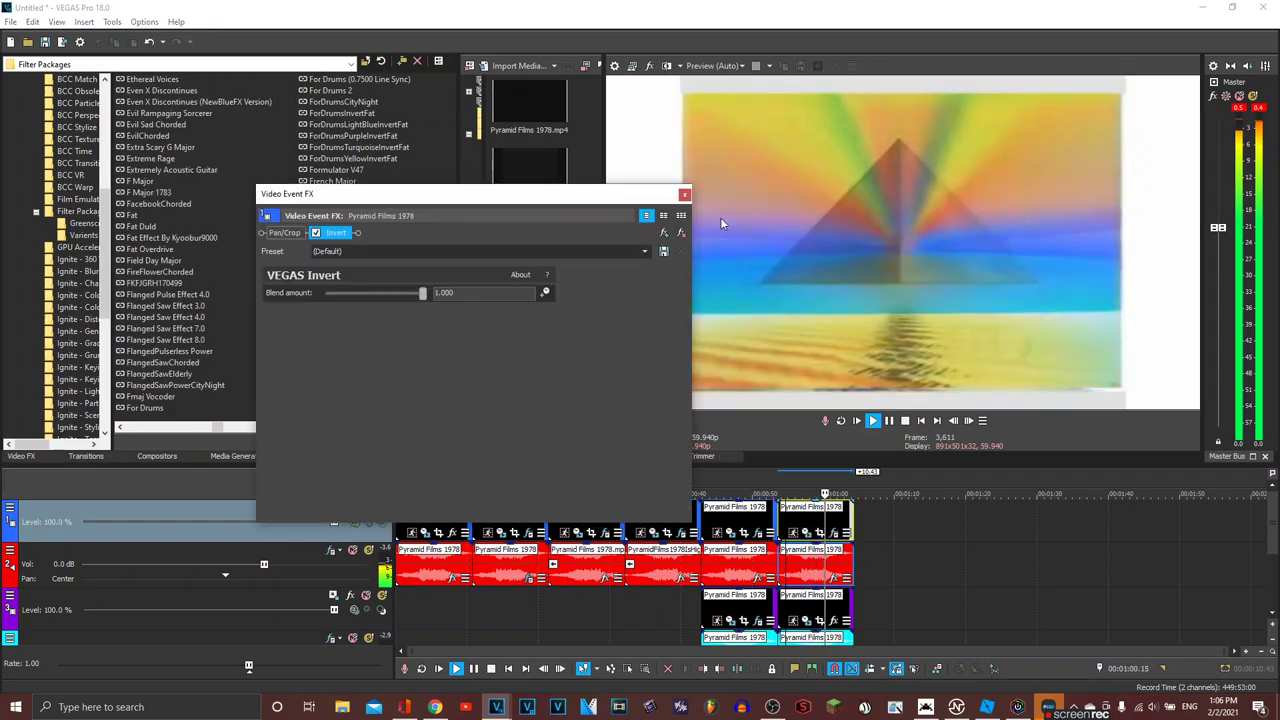
{"action": "left_click", "coordinate": [685, 195]}
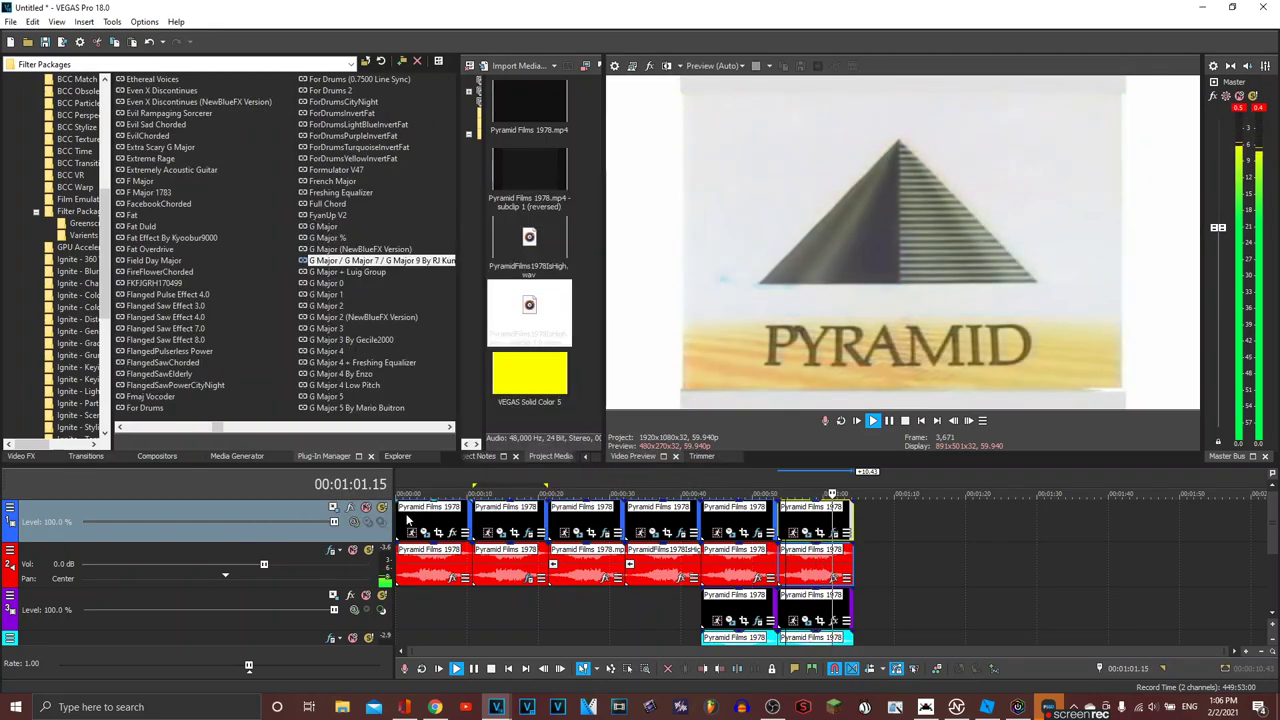
Step: Stop playback and inspect the video effects on the sixth and fifth clips' upper events
{"action": "key", "text": "space"}
{"action": "left_click", "coordinate": [834, 533]}
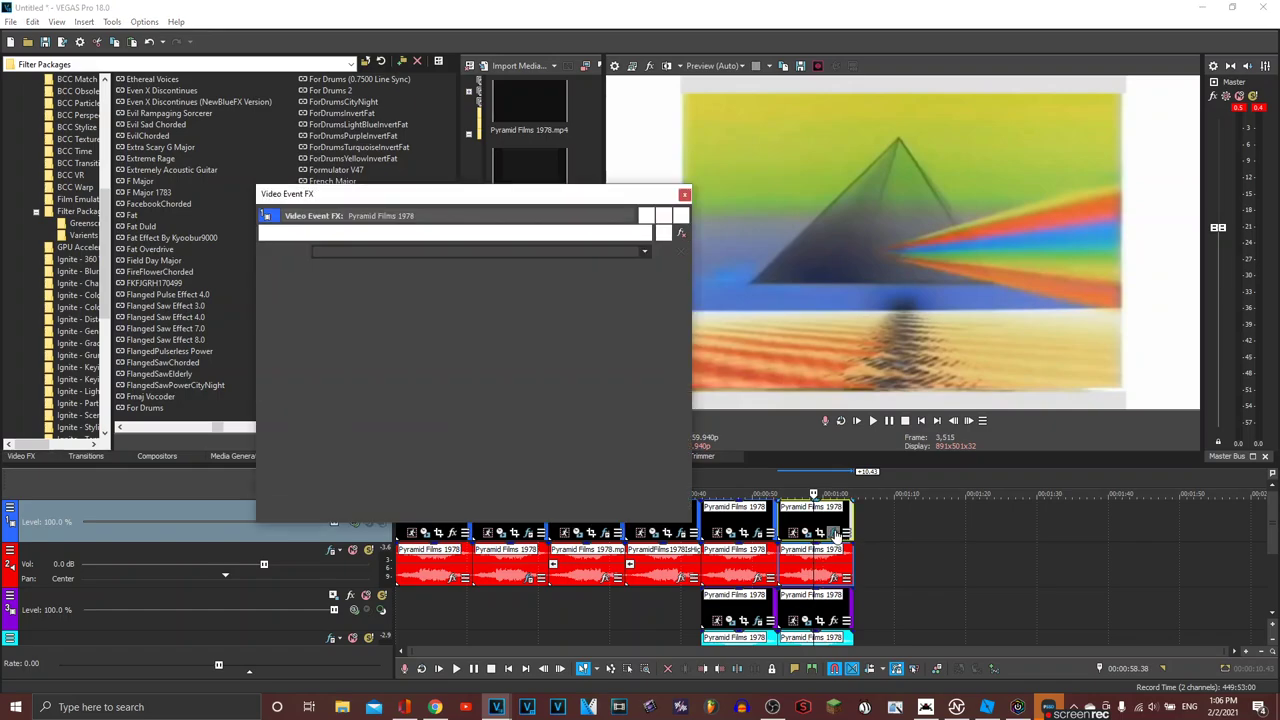
{"action": "left_click", "coordinate": [684, 194]}
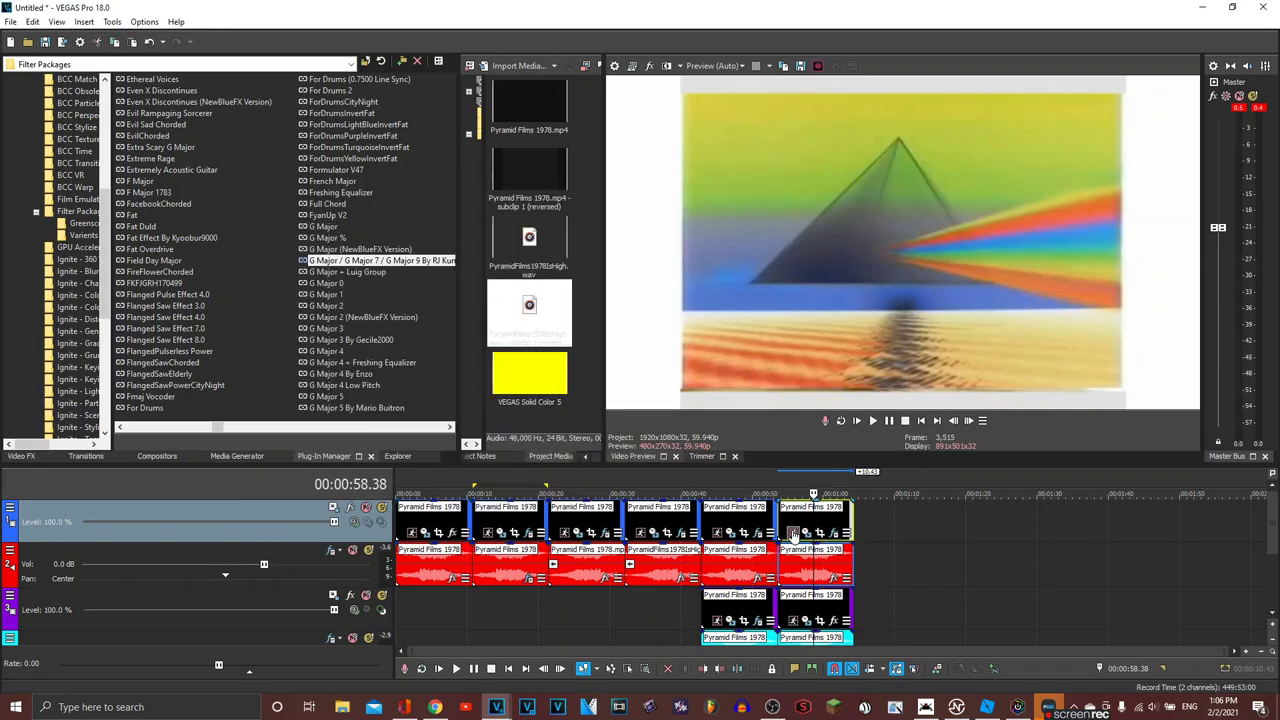
{"action": "left_click", "coordinate": [756, 533]}
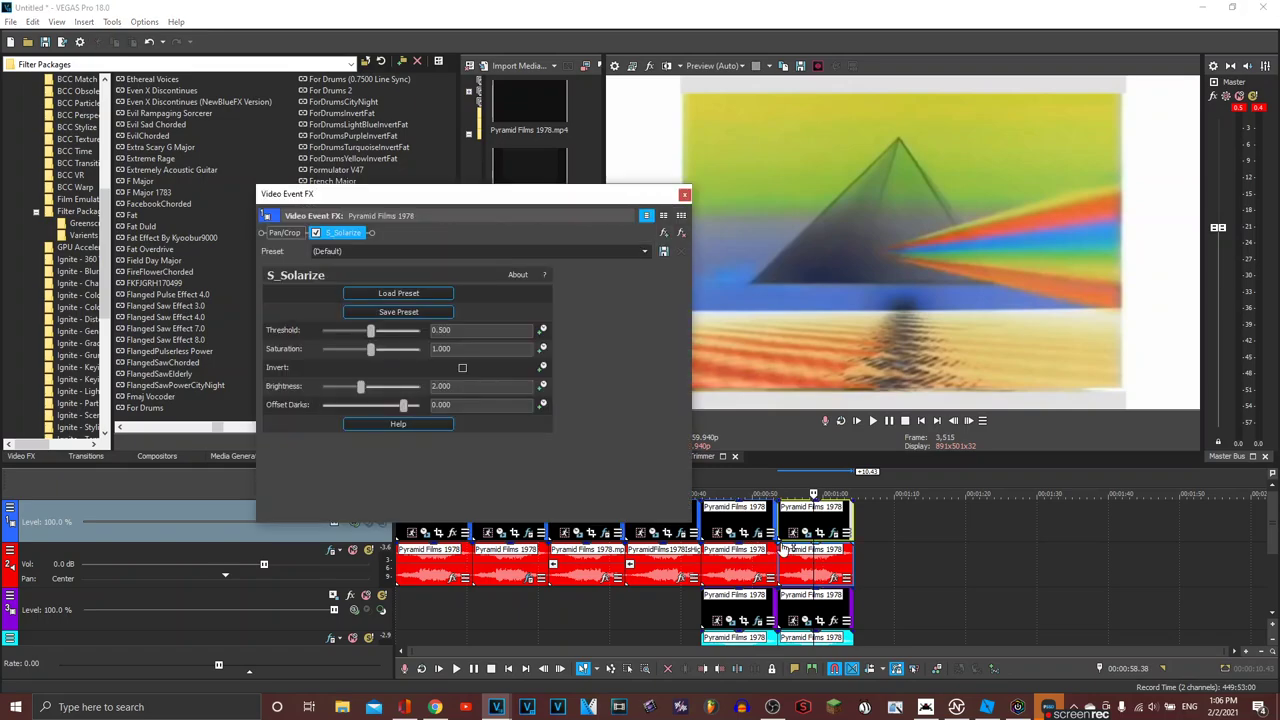
{"action": "left_click", "coordinate": [683, 195]}
Step: Copy the first clip with its audio to the end of the timeline as the seventh clip
{"action": "left_click_drag", "start_coordinate": [425, 518], "coordinate": [884, 514]}
{"action": "left_click", "coordinate": [920, 540]}
{"action": "left_click", "coordinate": [887, 529]}
Step: Flip the seventh clip horizontally in Pan/Crop and apply the G Major 16 filter package to it
{"action": "left_click", "coordinate": [898, 532]}
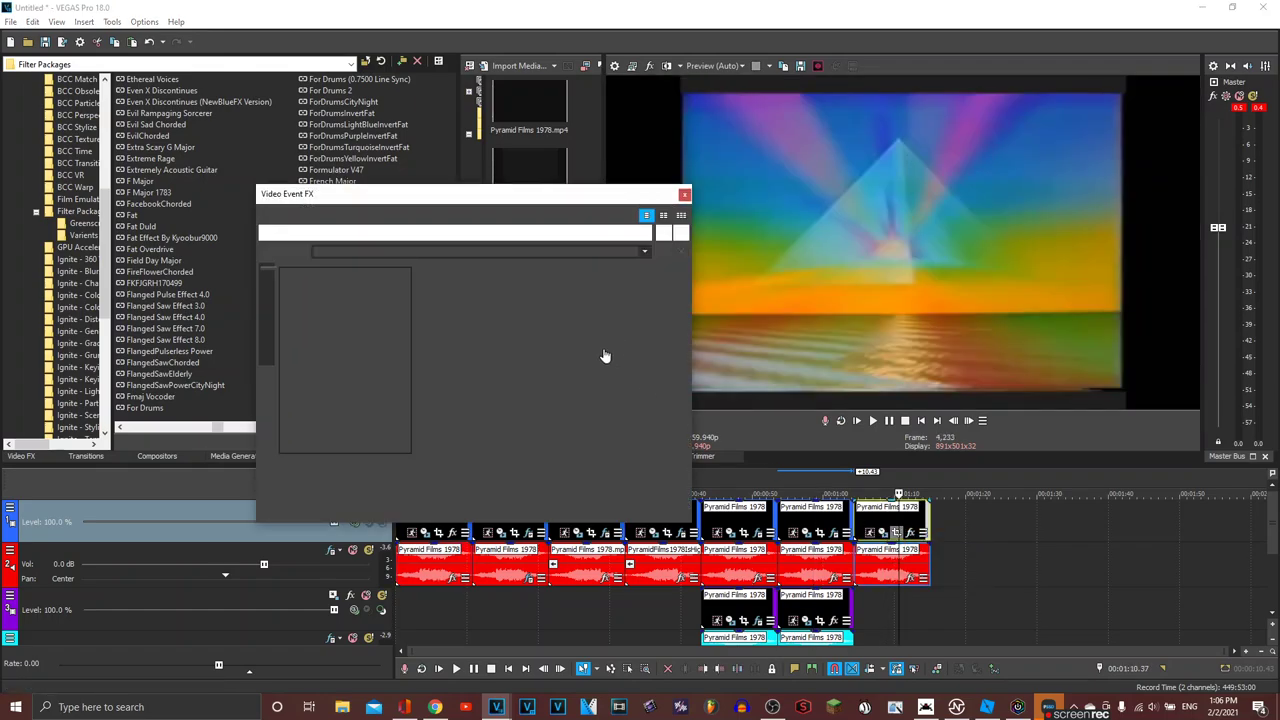
{"action": "right_click", "coordinate": [606, 356]}
{"action": "left_click", "coordinate": [645, 388]}
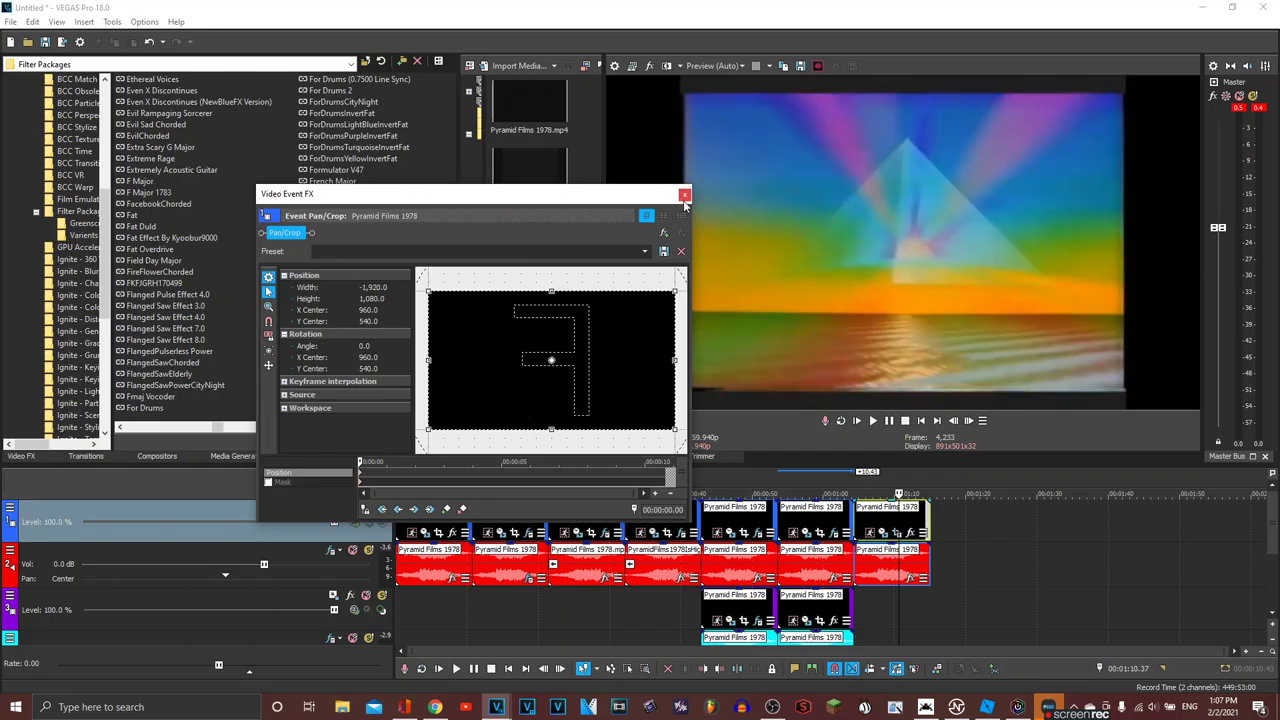
{"action": "left_click", "coordinate": [684, 195]}
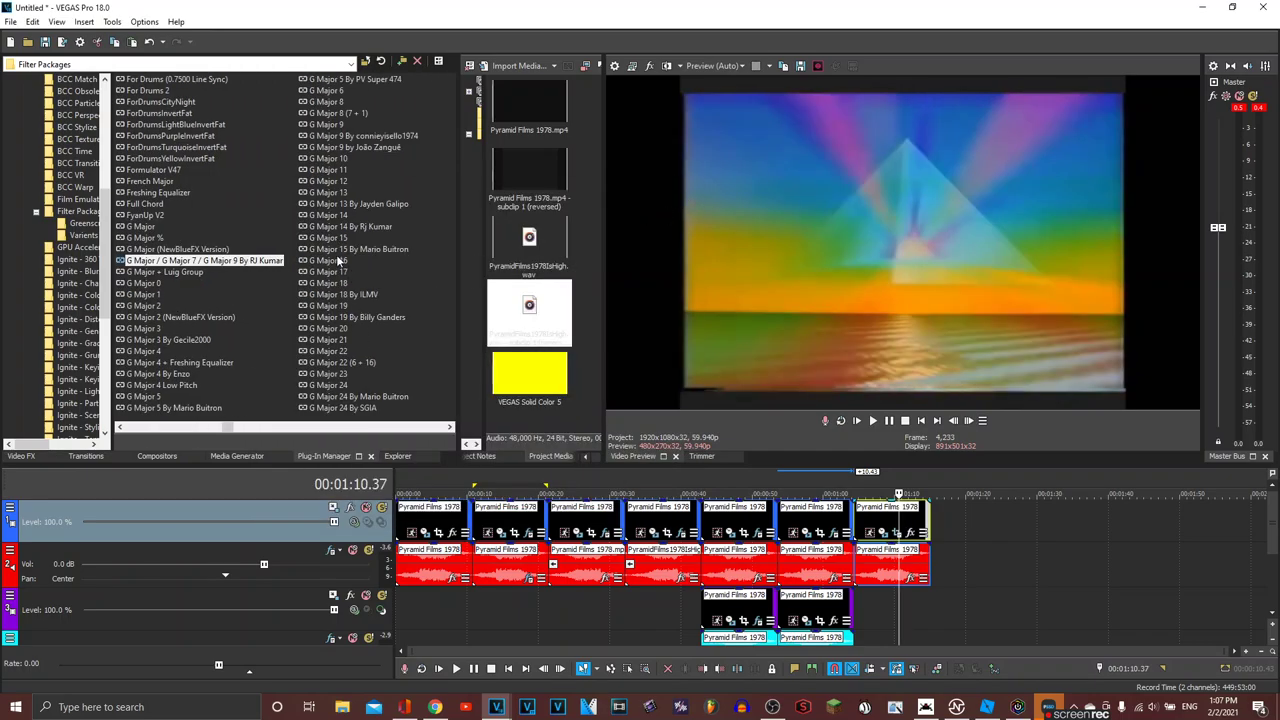
{"action": "left_click_drag", "start_coordinate": [338, 260], "coordinate": [864, 508]}
Step: Duplicate the seventh clip's video and audio onto the lower tracks at the same start position and play the result
{"action": "left_click", "coordinate": [874, 574]}
{"action": "key", "text": "ctrl+c"}
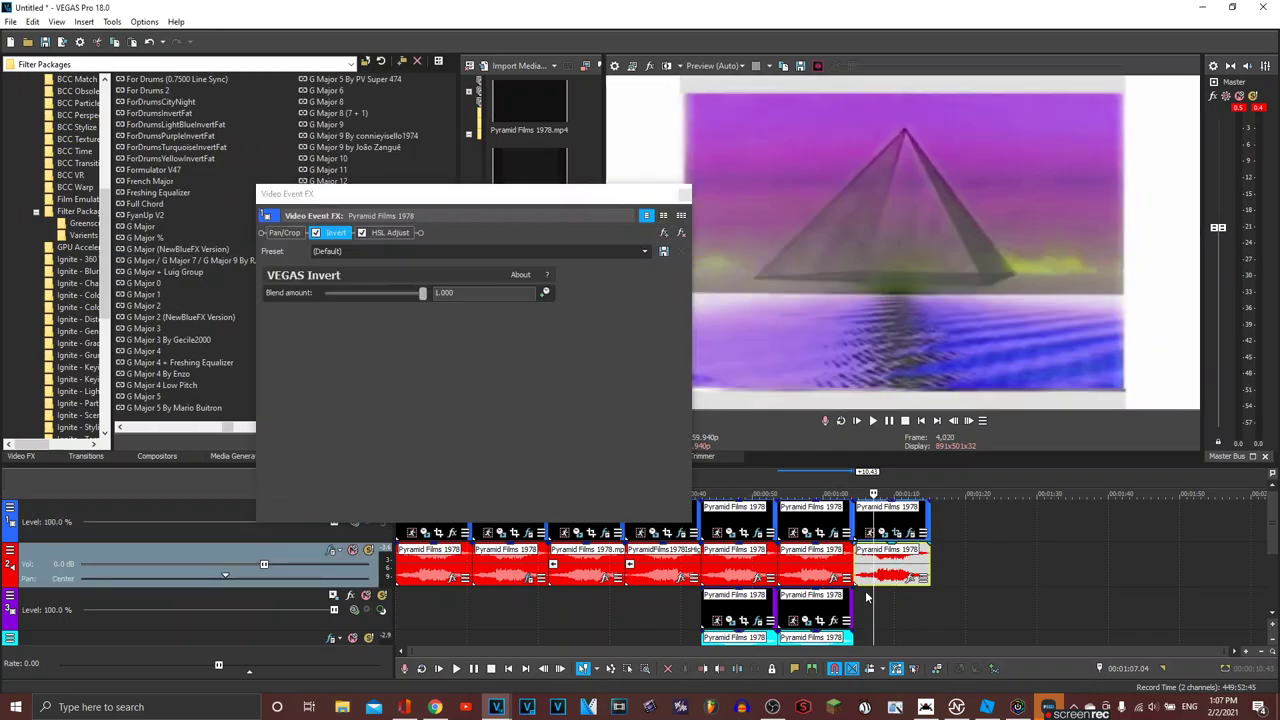
{"action": "left_click", "coordinate": [856, 603]}
{"action": "key", "text": "ctrl+v"}
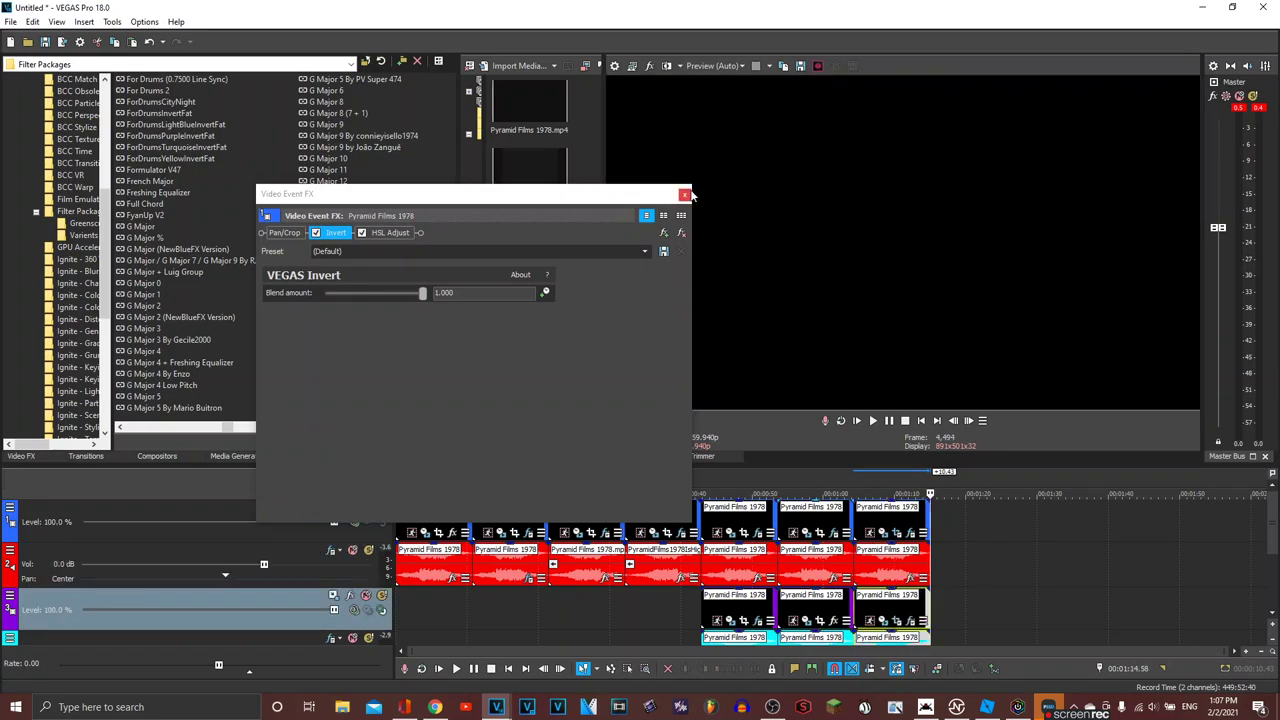
{"action": "left_click", "coordinate": [684, 193]}
{"action": "left_click", "coordinate": [868, 530]}
{"action": "key", "text": "space"}
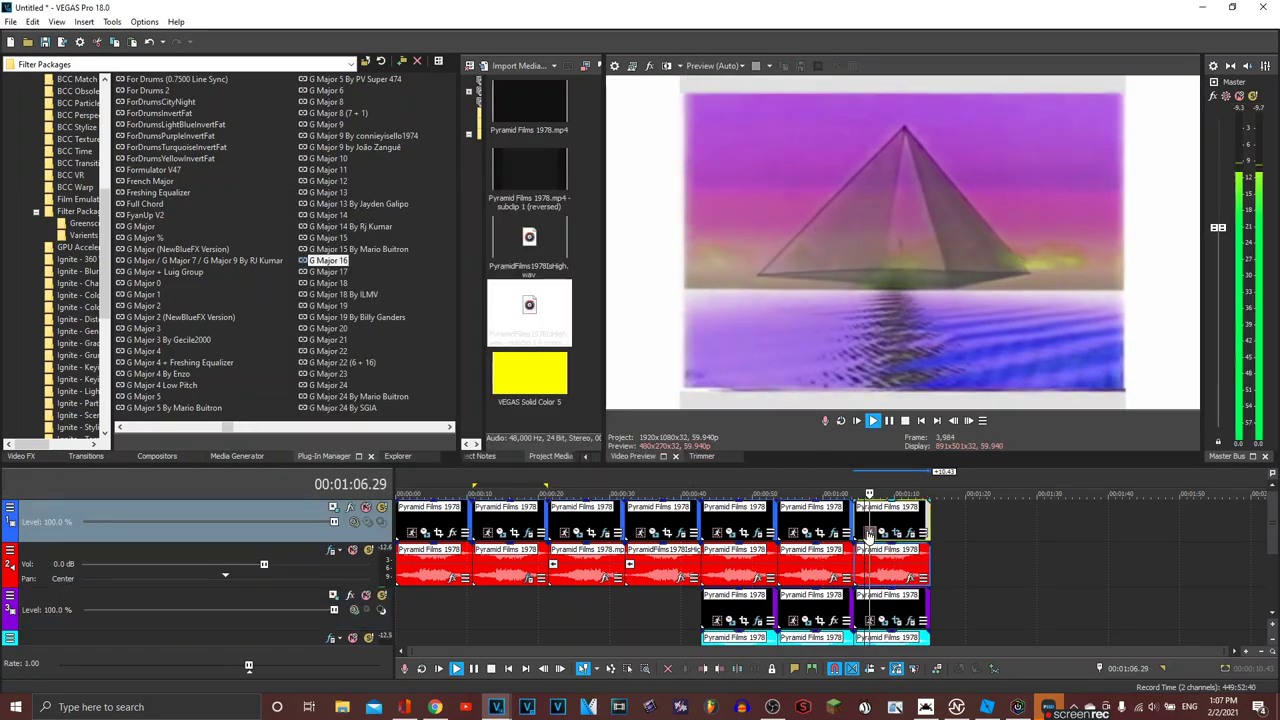
Step: Copy the first clip with its audio to the end of the timeline as the eighth clip and stop playback
{"action": "left_click_drag", "start_coordinate": [419, 524], "coordinate": [959, 515]}
{"action": "left_click", "coordinate": [968, 538]}
{"action": "scroll", "coordinate": [883, 512], "scroll_direction": "up", "scroll_amount": 3}
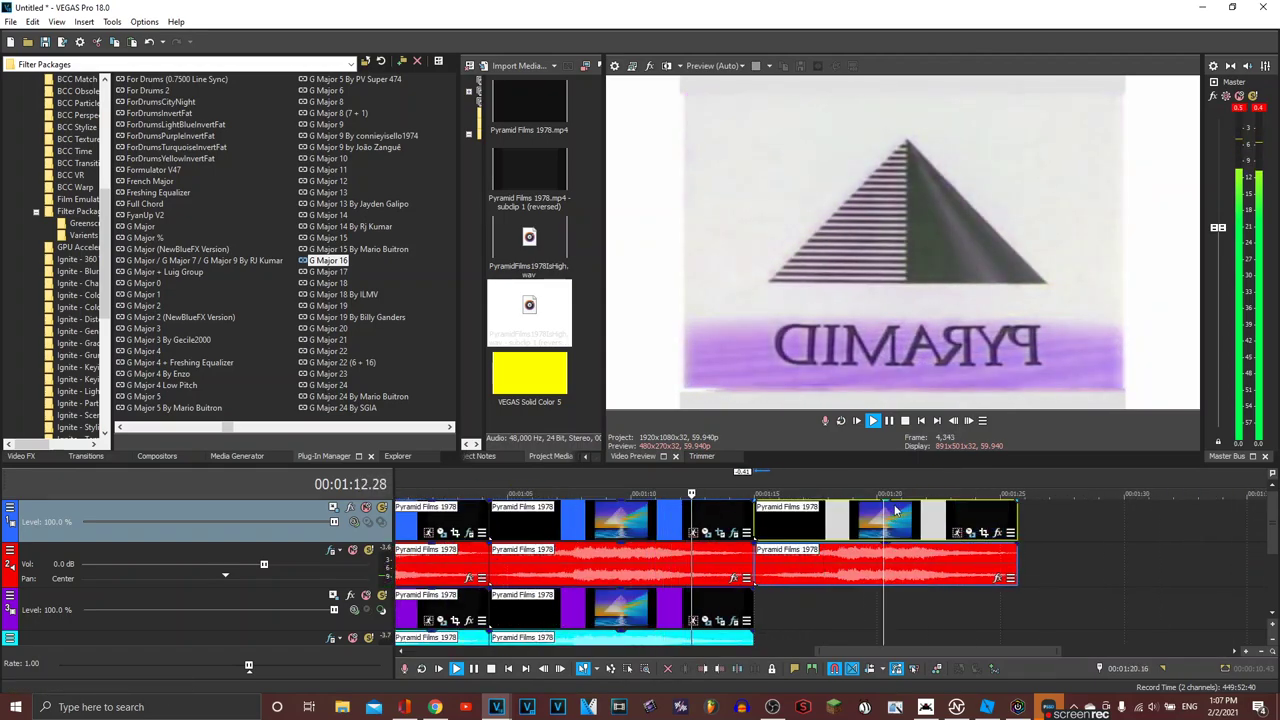
{"action": "key", "text": "space"}
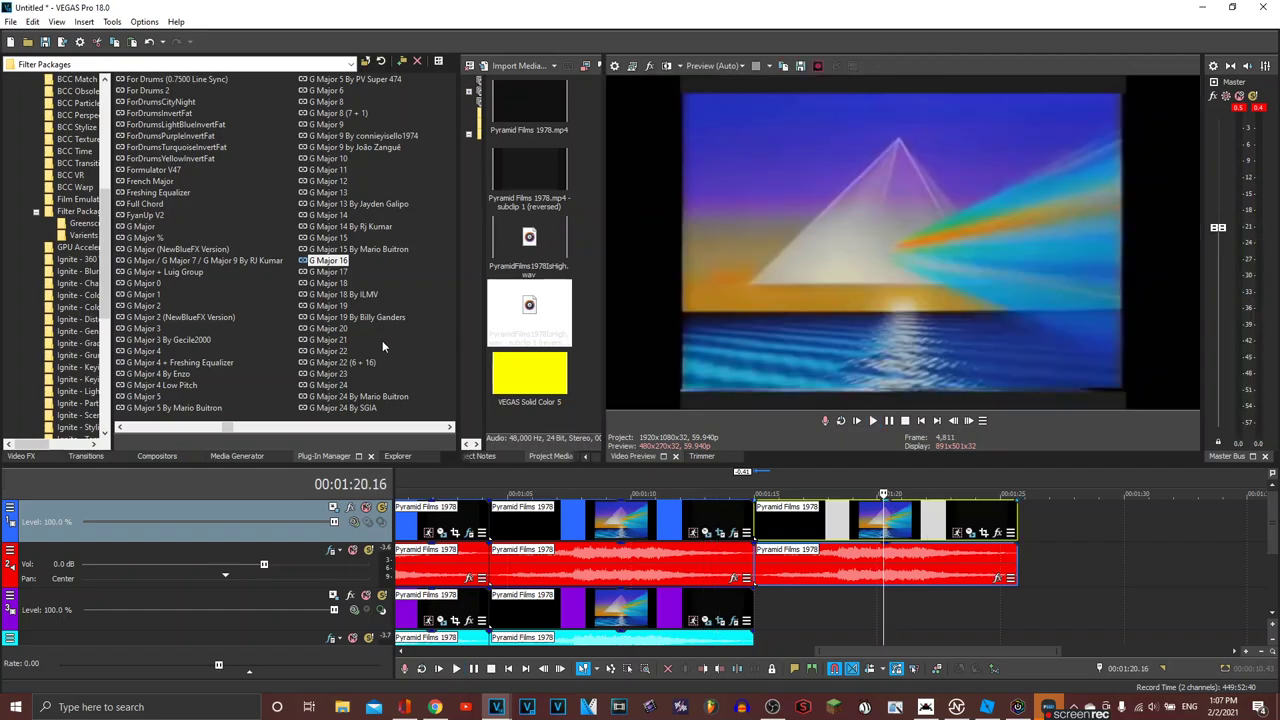
Step: Apply the X Has A Conga Busher filter package to the eighth clip's video event
{"action": "scroll", "coordinate": [382, 340], "scroll_direction": "right", "scroll_amount": 5}
{"action": "scroll", "coordinate": [366, 332], "scroll_direction": "right", "scroll_amount": 8}
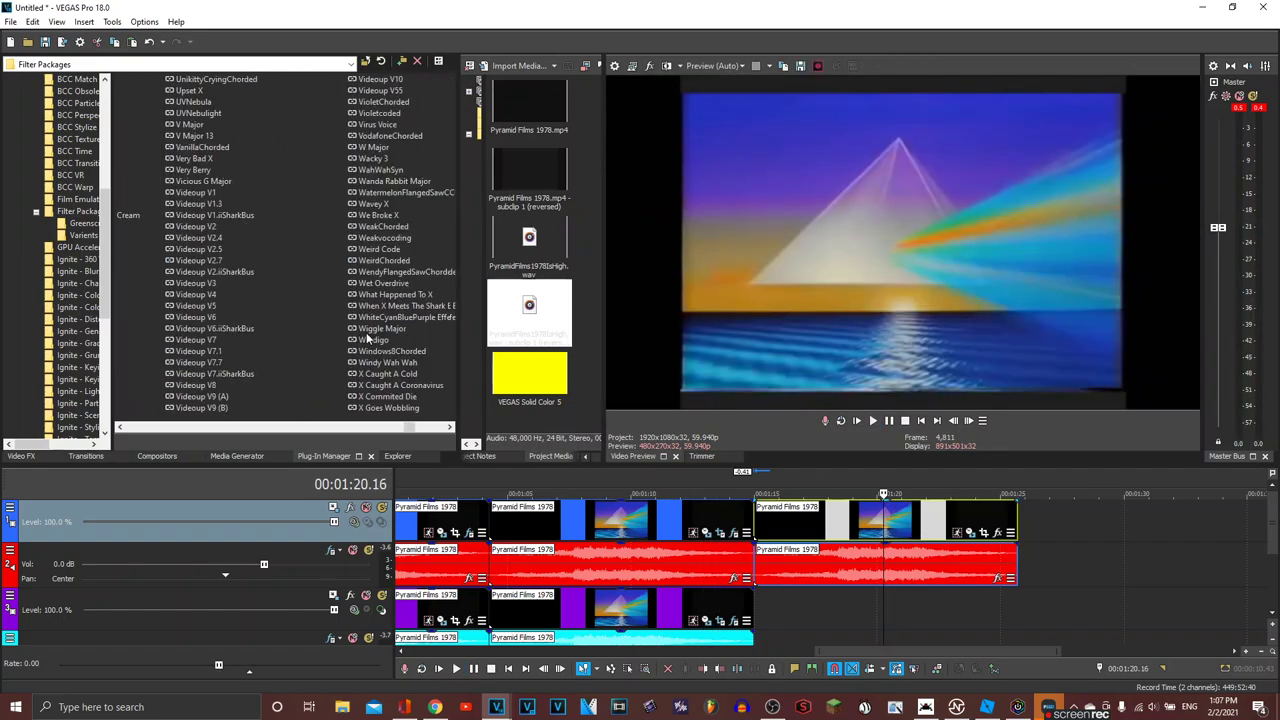
{"action": "scroll", "coordinate": [369, 308], "scroll_direction": "right", "scroll_amount": 1}
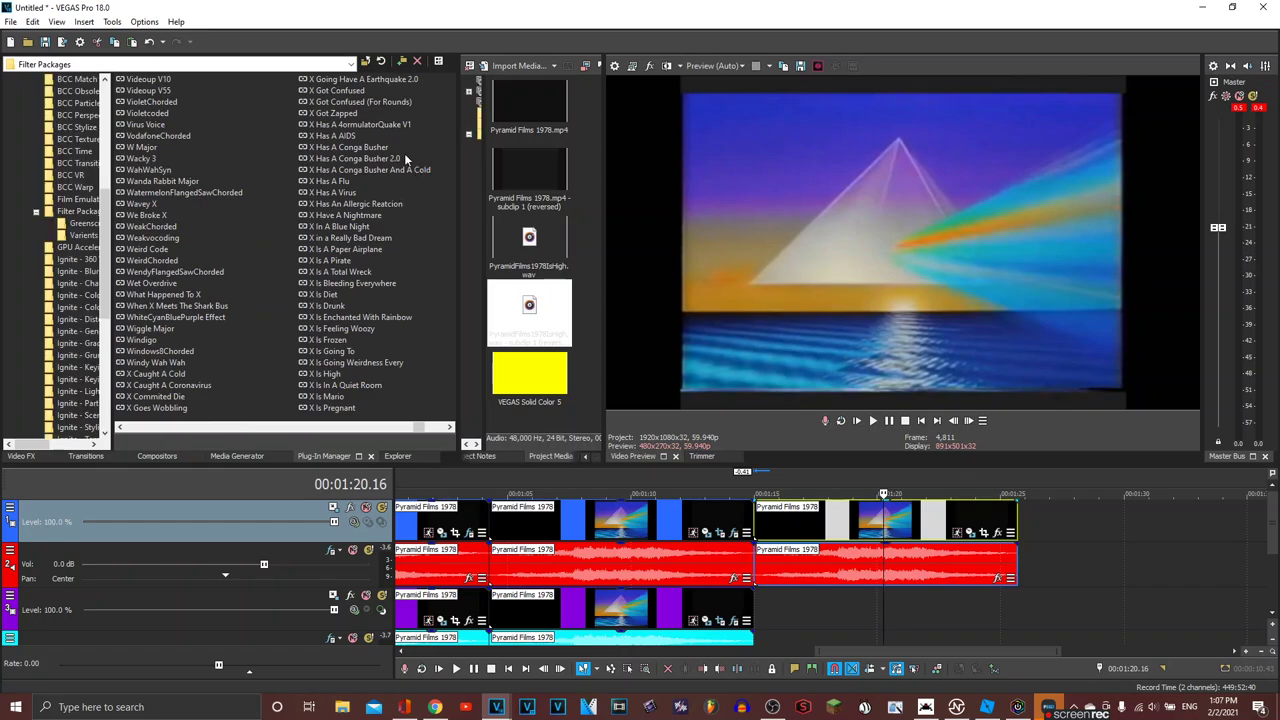
{"action": "left_click_drag", "start_coordinate": [352, 148], "coordinate": [881, 531]}
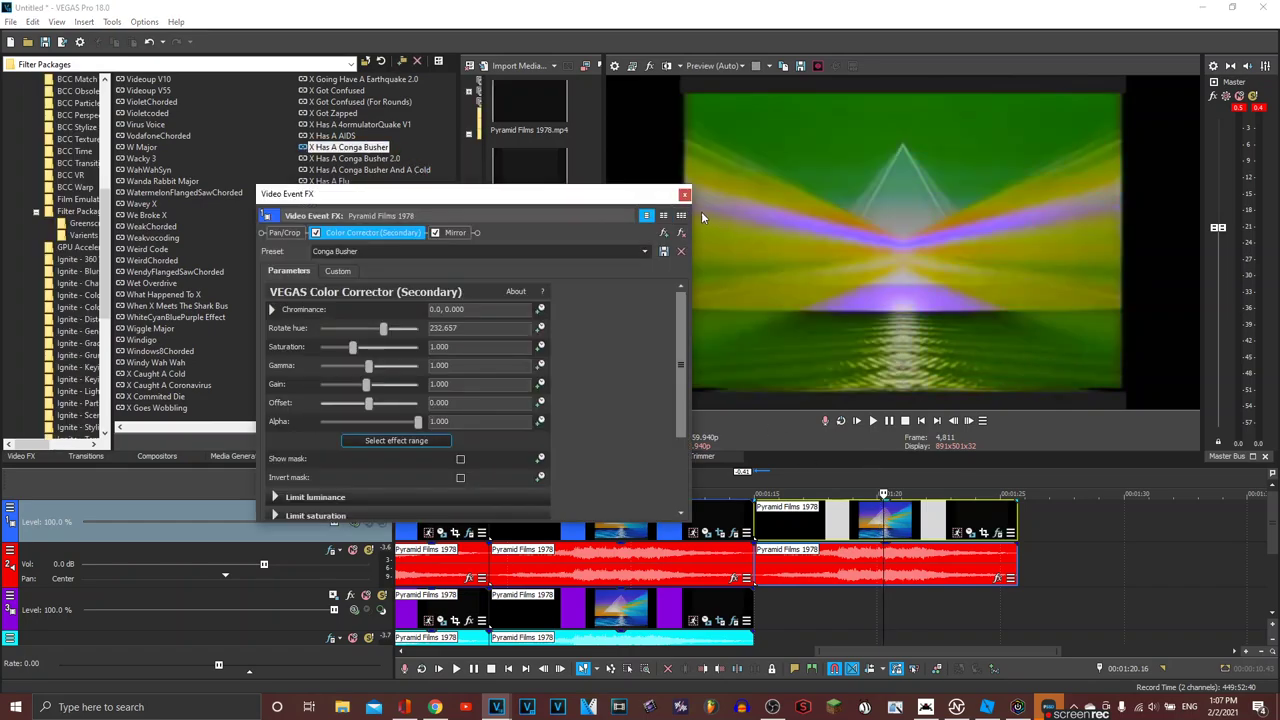
{"action": "left_click", "coordinate": [684, 194]}
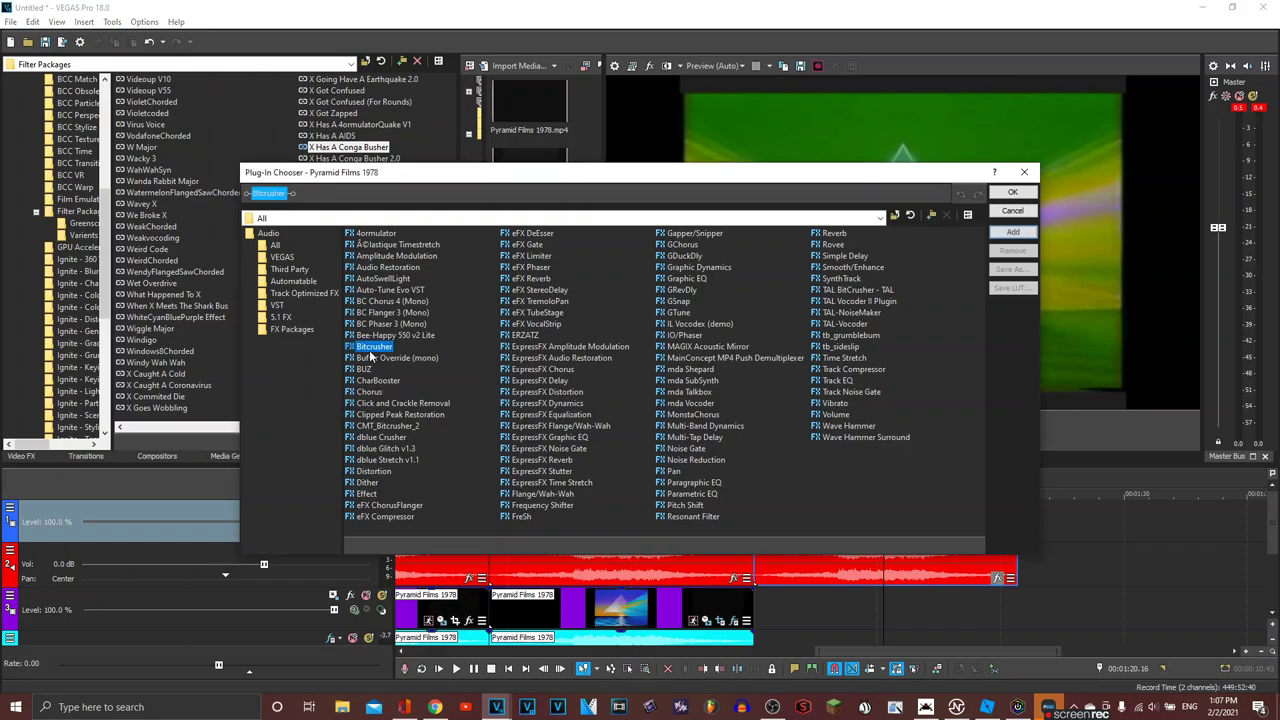
Step: Add the Bitcrusher effect to the eighth clip's audio with downsampling set to 20, and play the clip
{"action": "left_click", "coordinate": [1012, 192]}
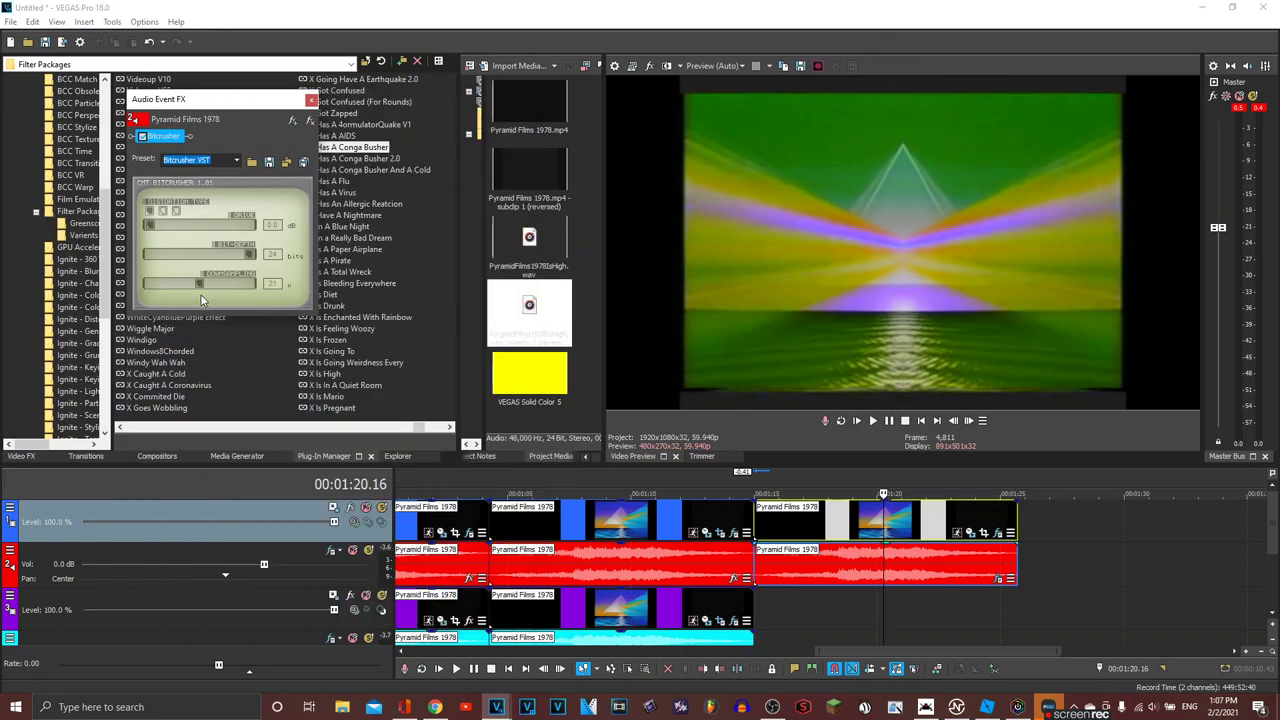
{"action": "left_click_drag", "start_coordinate": [201, 295], "coordinate": [198, 297]}
{"action": "left_click", "coordinate": [782, 590]}
{"action": "key", "text": "space"}
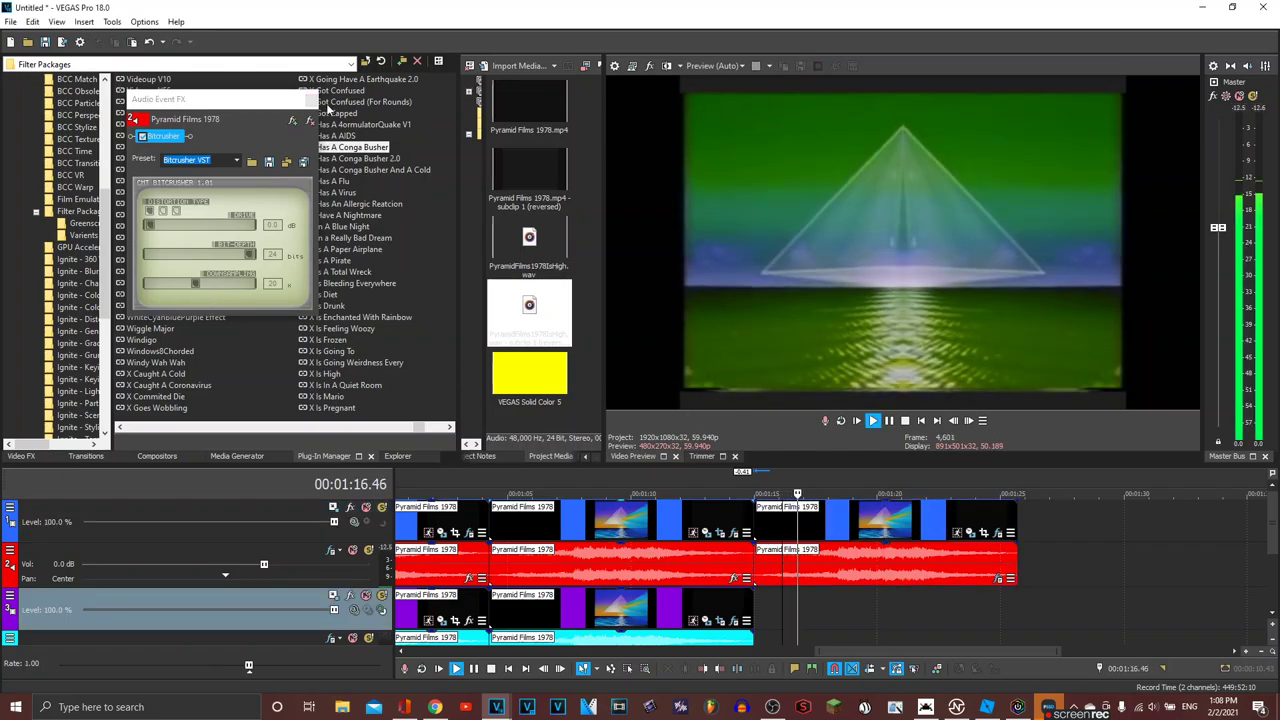
{"action": "left_click", "coordinate": [311, 100]}
Step: Copy the first clip with its audio to the end of the timeline as the ninth clip
{"action": "scroll", "coordinate": [455, 520], "scroll_direction": "down", "scroll_amount": 5}
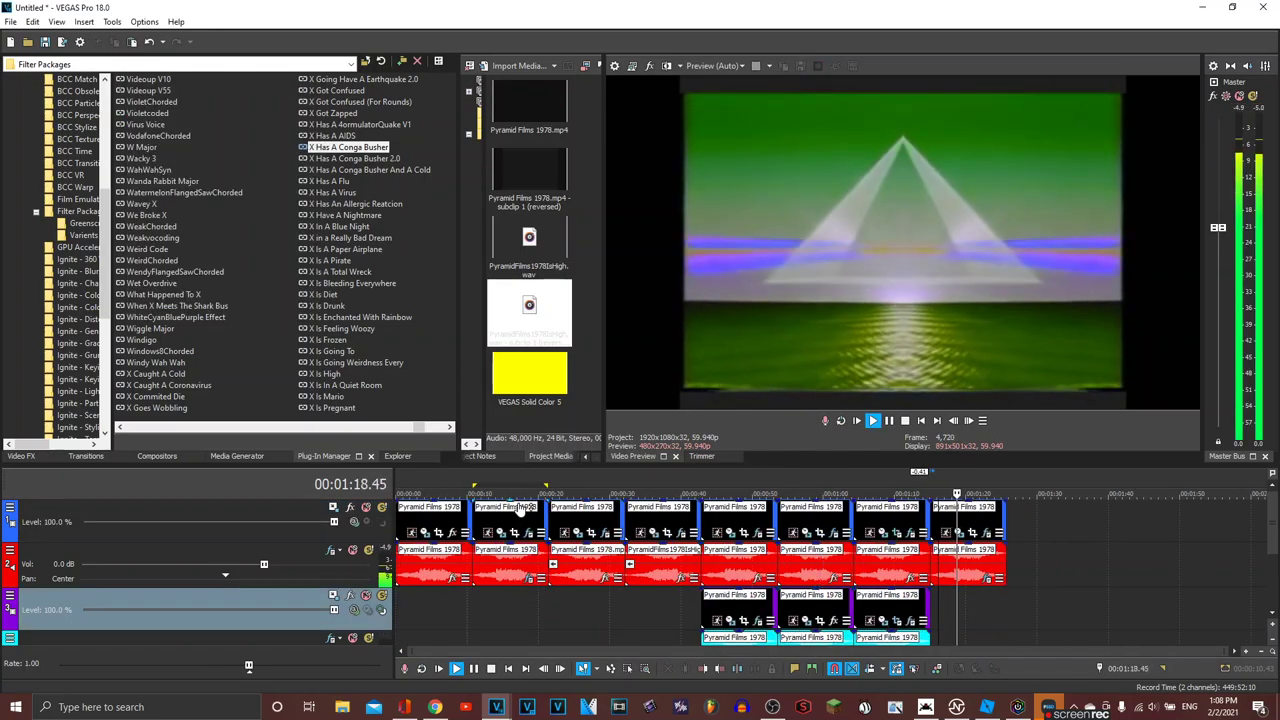
{"action": "left_click_drag", "start_coordinate": [455, 520], "coordinate": [1064, 533]}
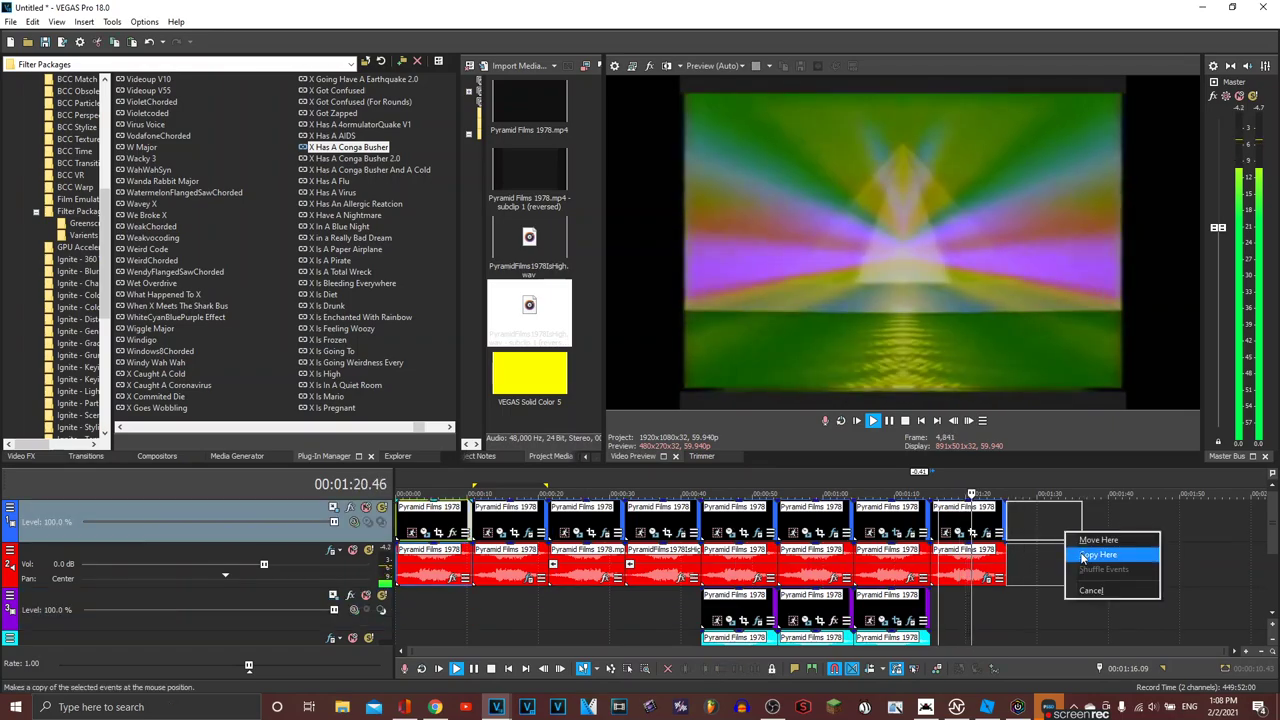
{"action": "left_click", "coordinate": [1078, 554]}
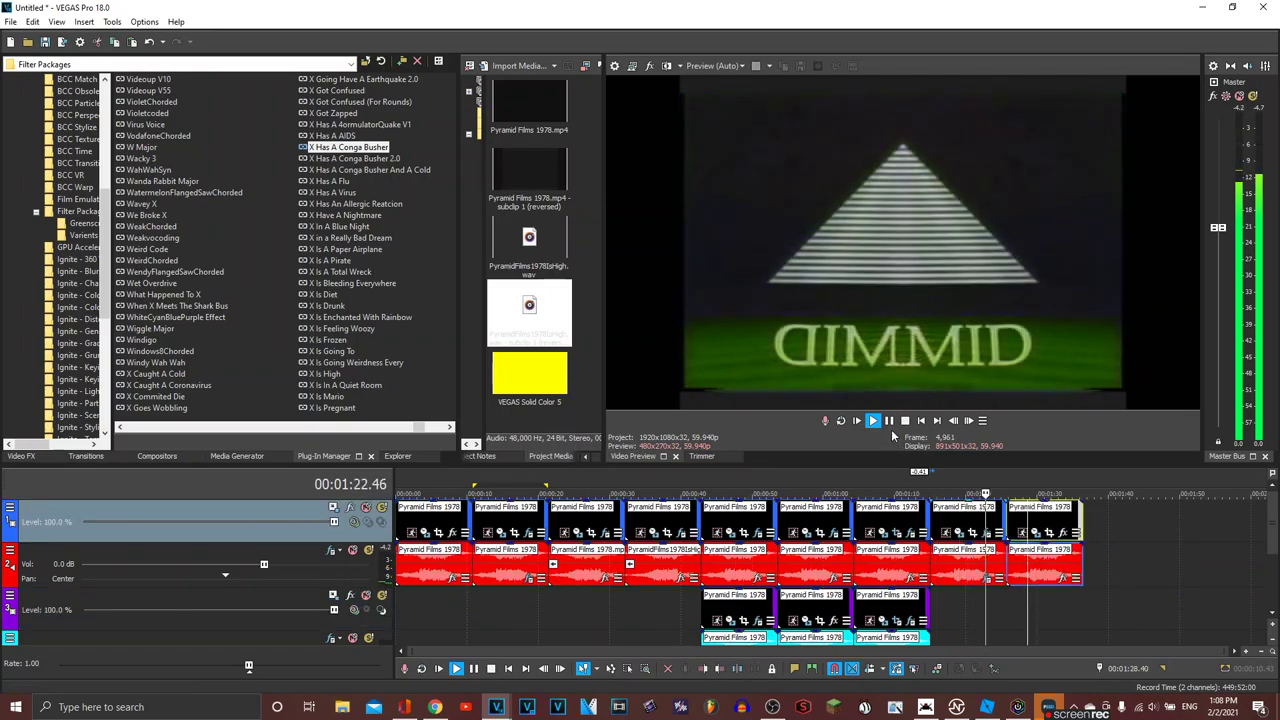
Step: Pause playback and review the eighth clip's Color Corrector, Mirror and Bitcrusher settings
{"action": "left_click", "coordinate": [890, 423]}
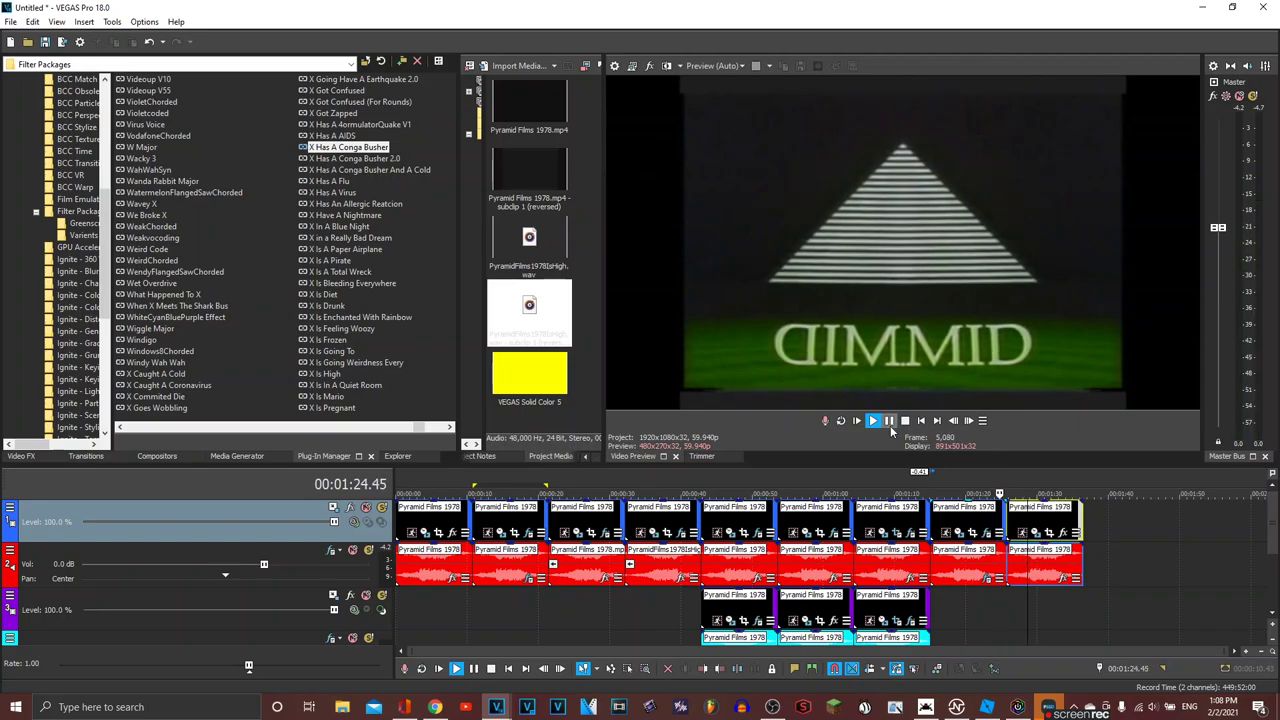
{"action": "left_click", "coordinate": [988, 533]}
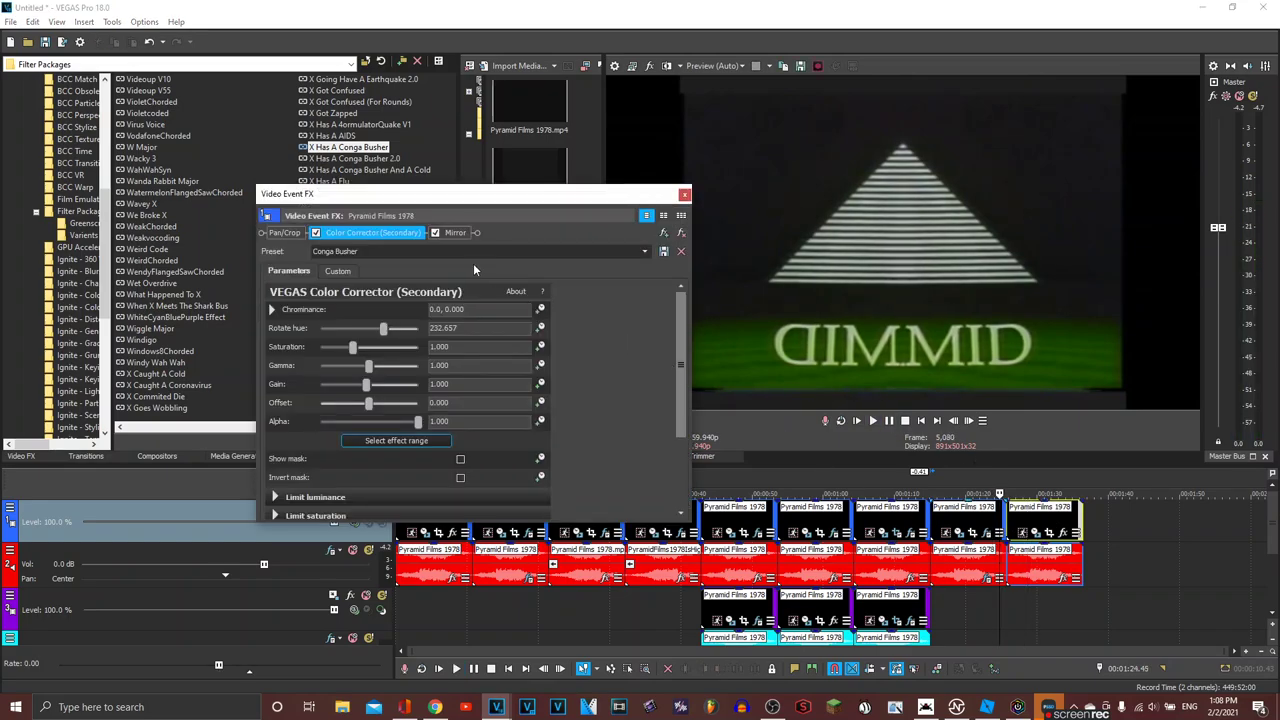
{"action": "left_click", "coordinate": [455, 233]}
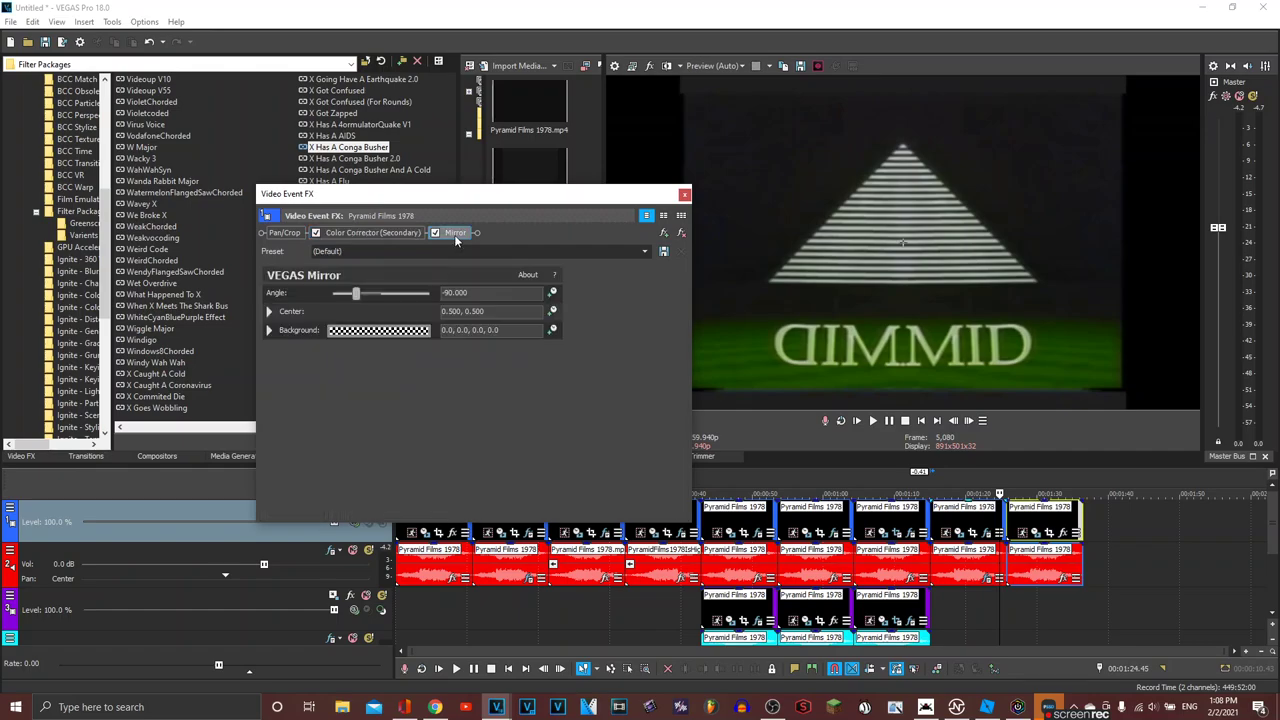
{"action": "left_click", "coordinate": [685, 195]}
{"action": "left_click", "coordinate": [987, 578]}
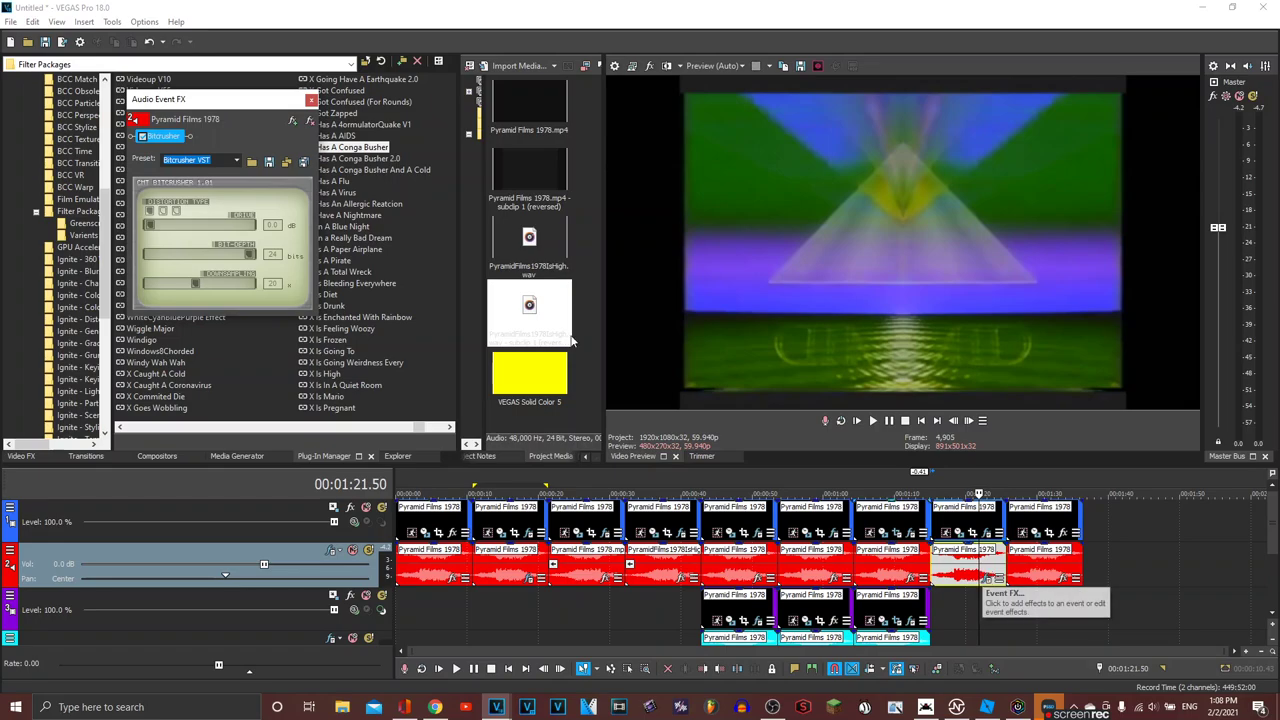
{"action": "left_click", "coordinate": [310, 101]}
Step: Apply the 4ormulator V1 filter package to the ninth clip's video event
{"action": "left_click", "coordinate": [1052, 607]}
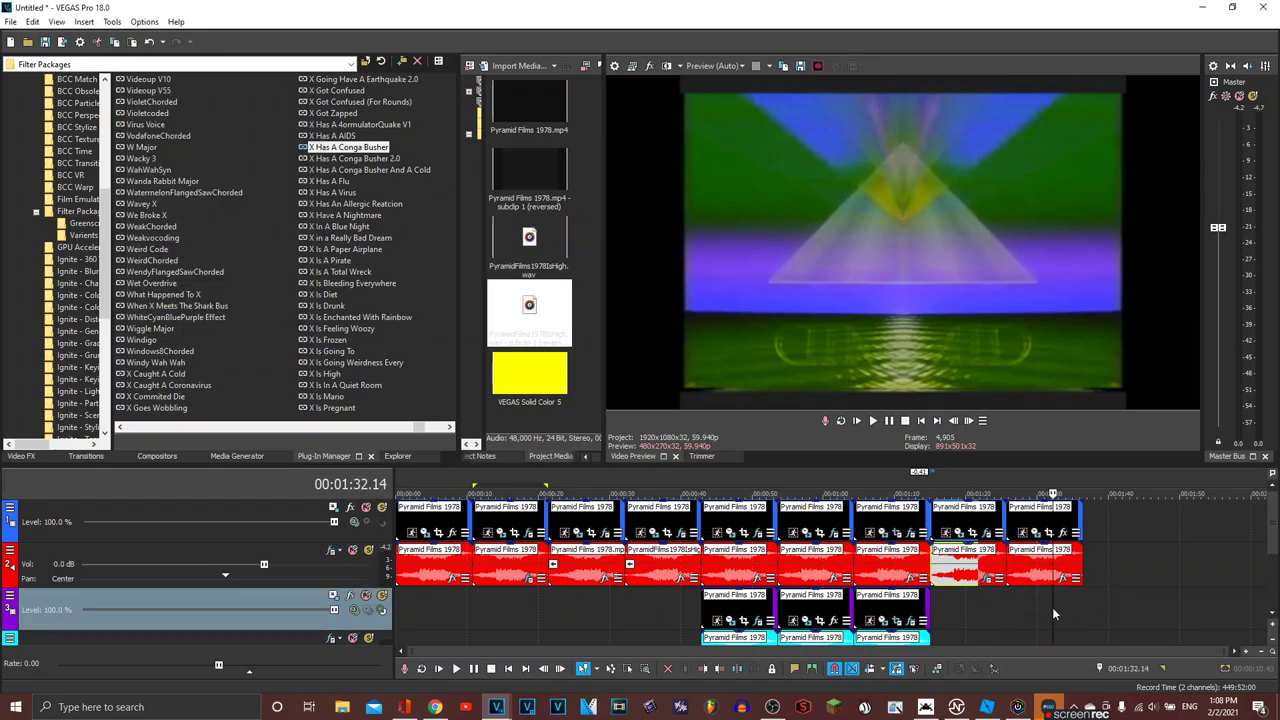
{"action": "scroll", "coordinate": [320, 359], "scroll_direction": "up", "scroll_amount": 15}
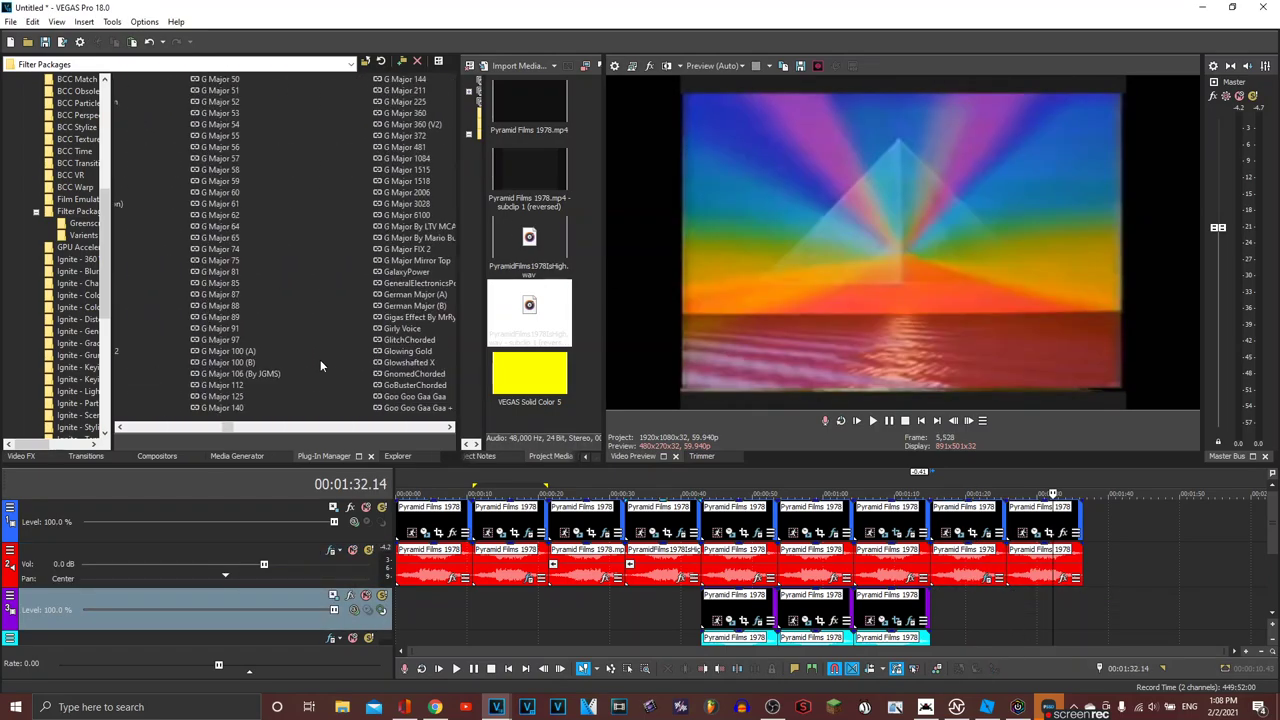
{"action": "left_click_drag", "start_coordinate": [148, 147], "coordinate": [1078, 534]}
{"action": "left_click", "coordinate": [284, 232]}
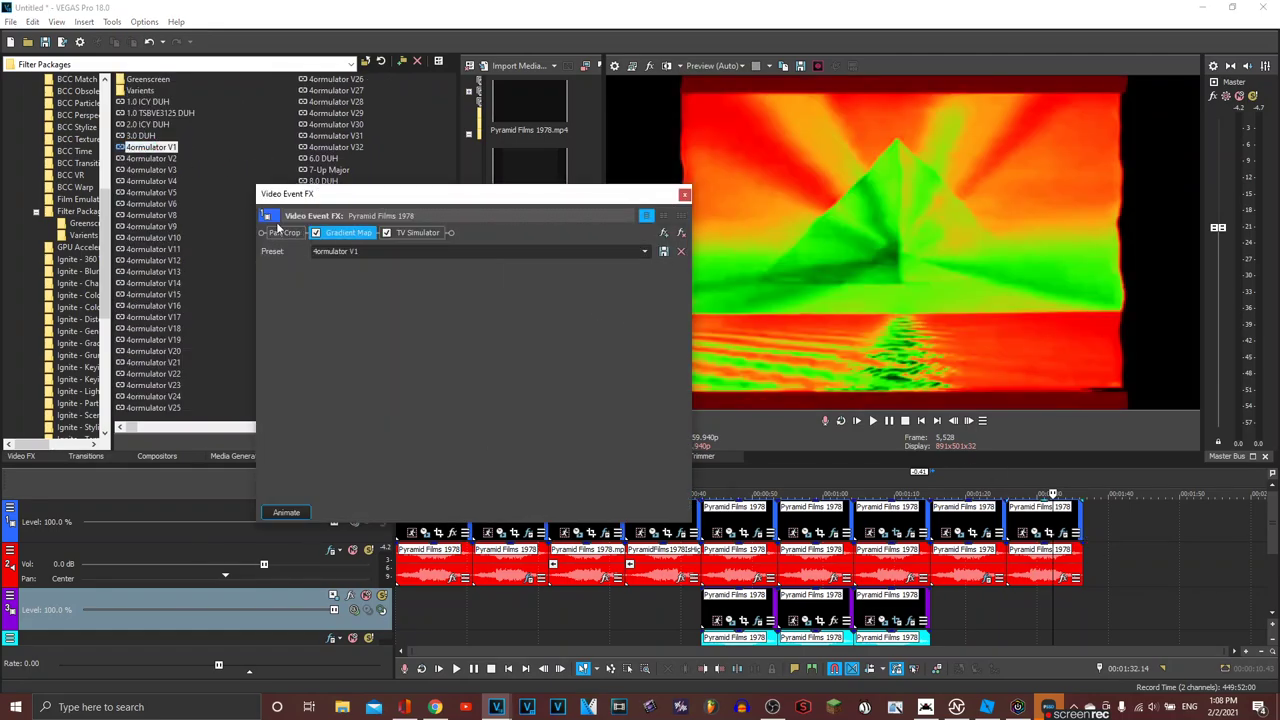
{"action": "left_click", "coordinate": [684, 196]}
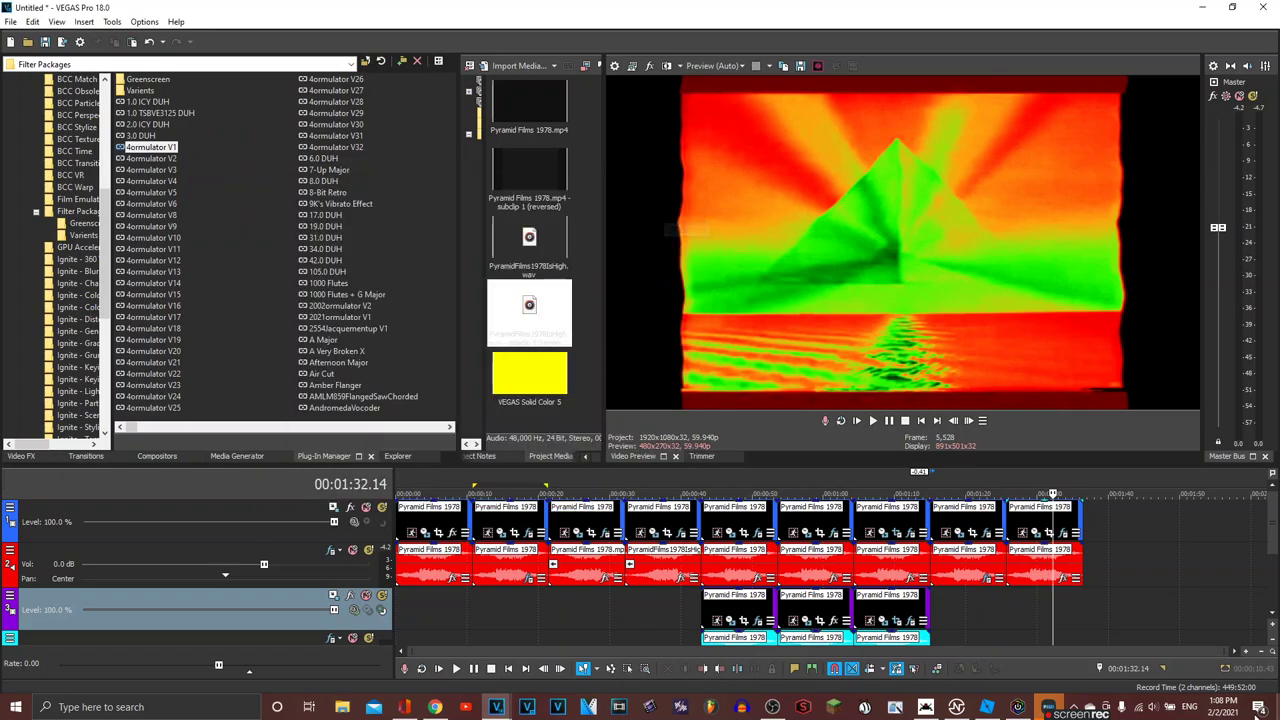
Step: Examine the ninth clip's Gradient Map control points one by one and its TV Simulator settings
{"action": "left_click", "coordinate": [1063, 532]}
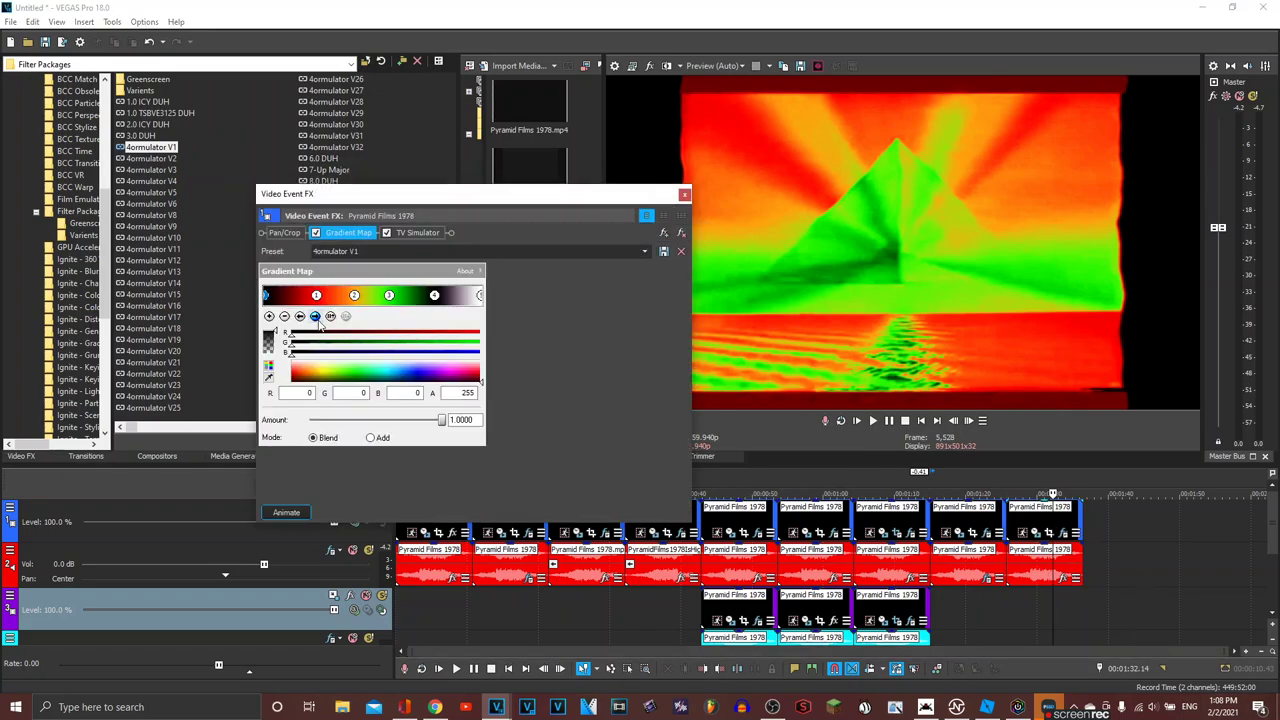
{"action": "left_click", "coordinate": [316, 318]}
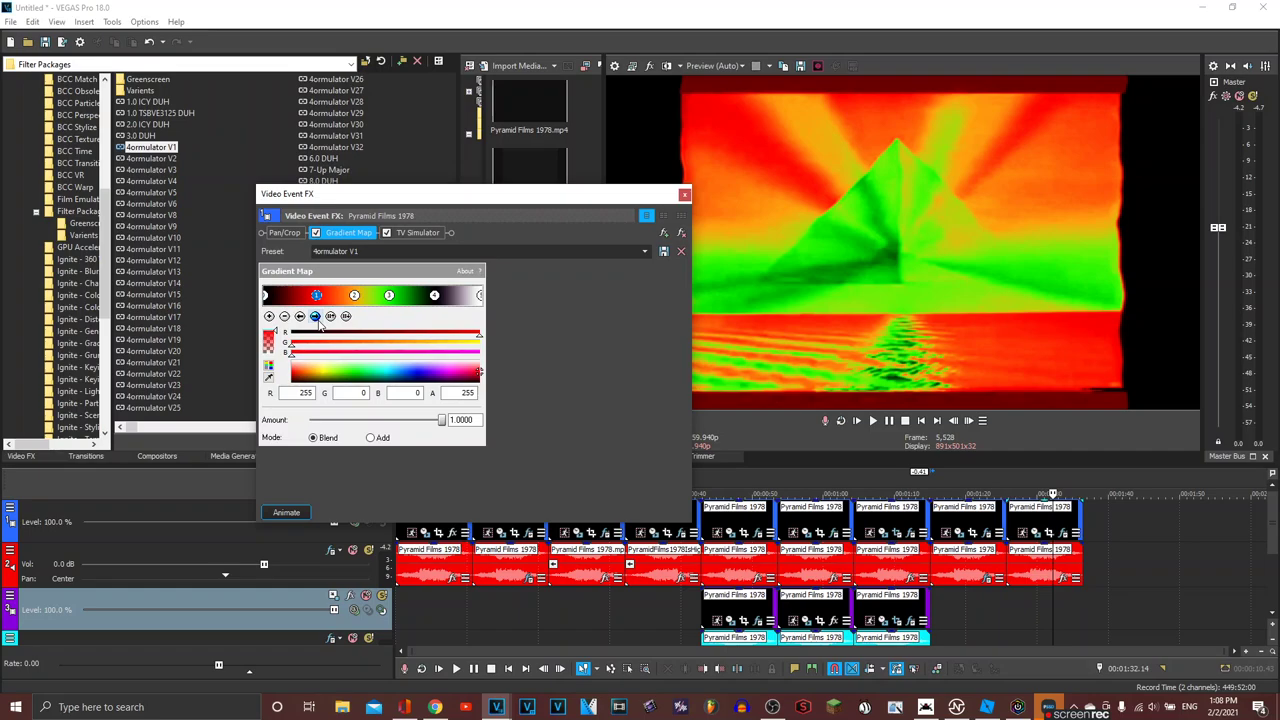
{"action": "left_click", "coordinate": [316, 318]}
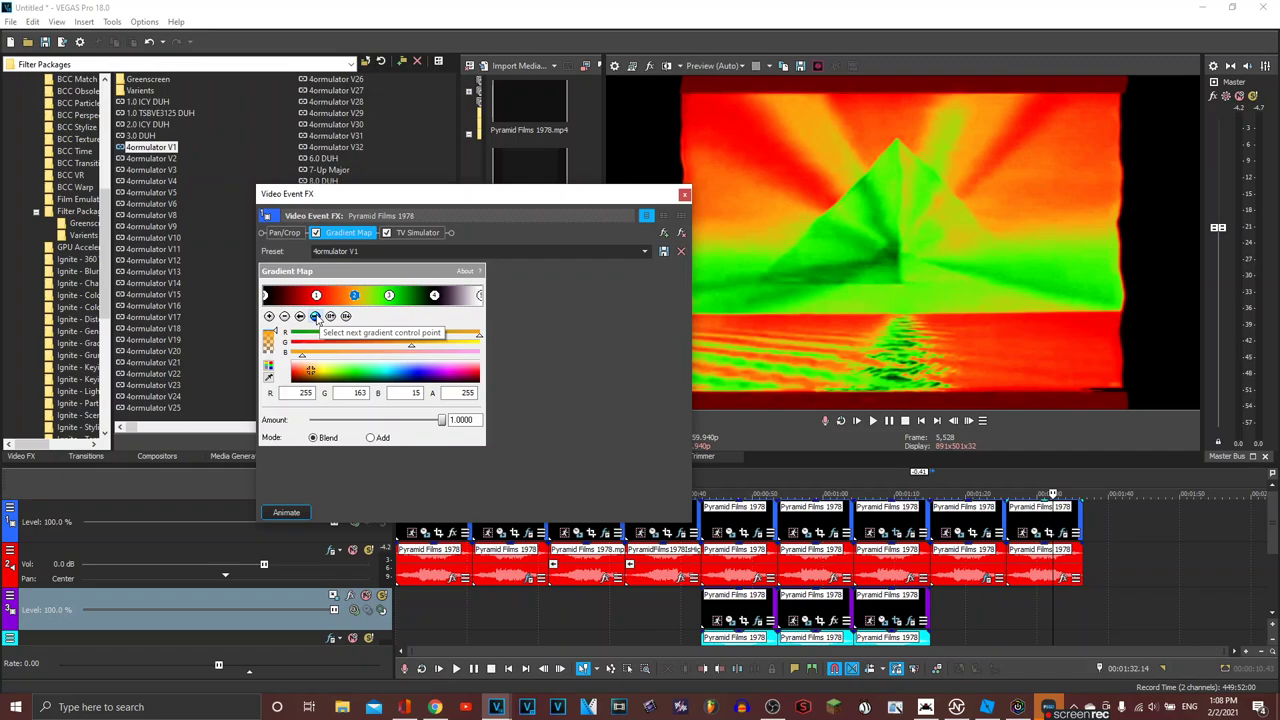
{"action": "left_click", "coordinate": [316, 318]}
{"action": "left_click", "coordinate": [316, 318]}
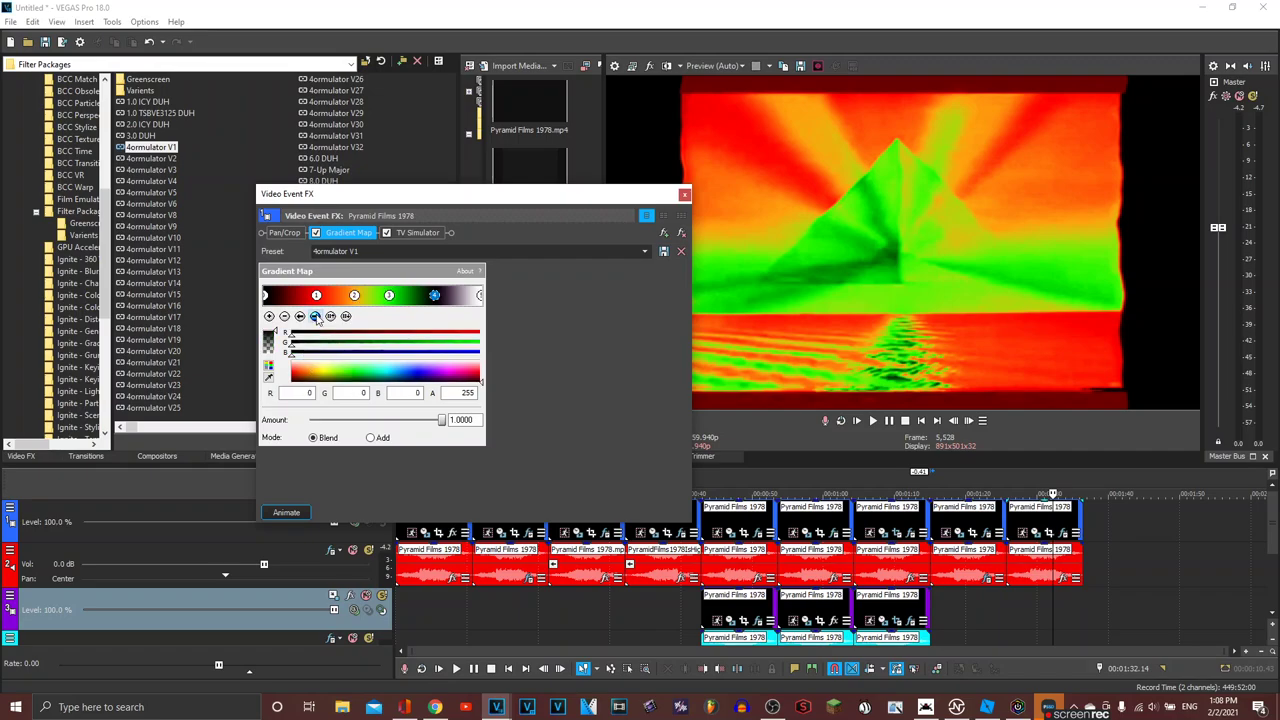
{"action": "left_click", "coordinate": [316, 318]}
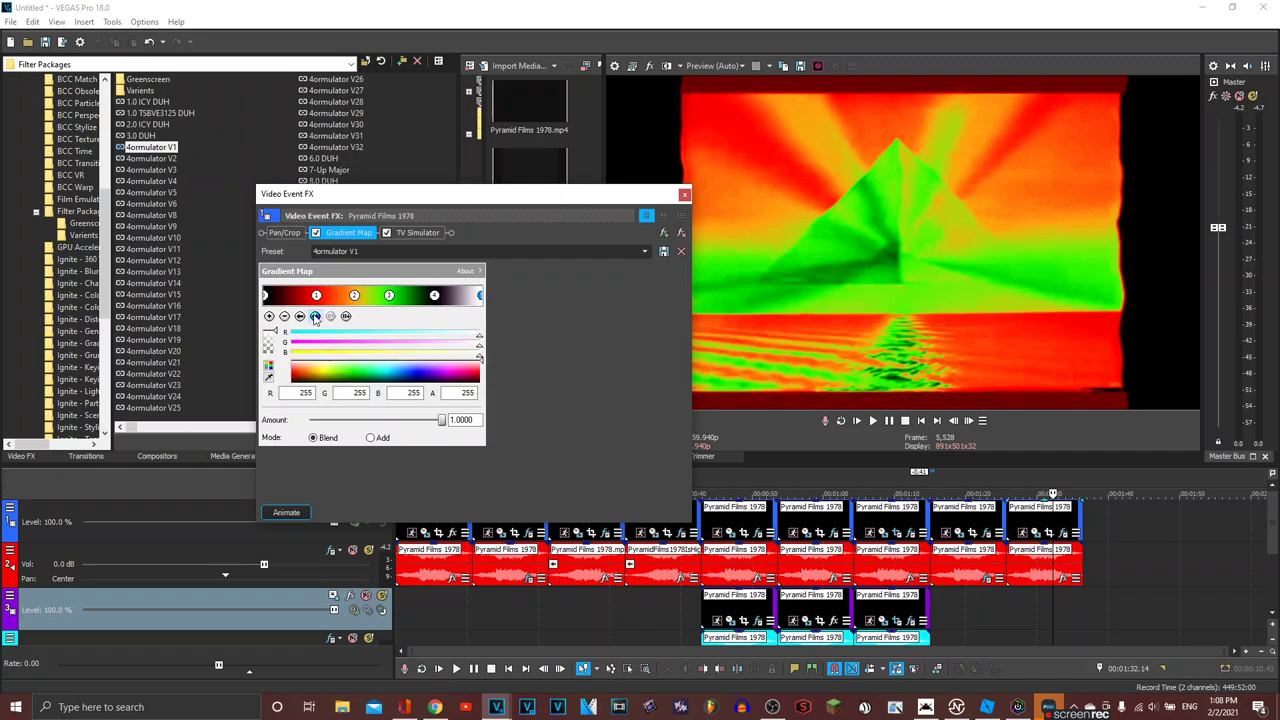
{"action": "left_click", "coordinate": [414, 233]}
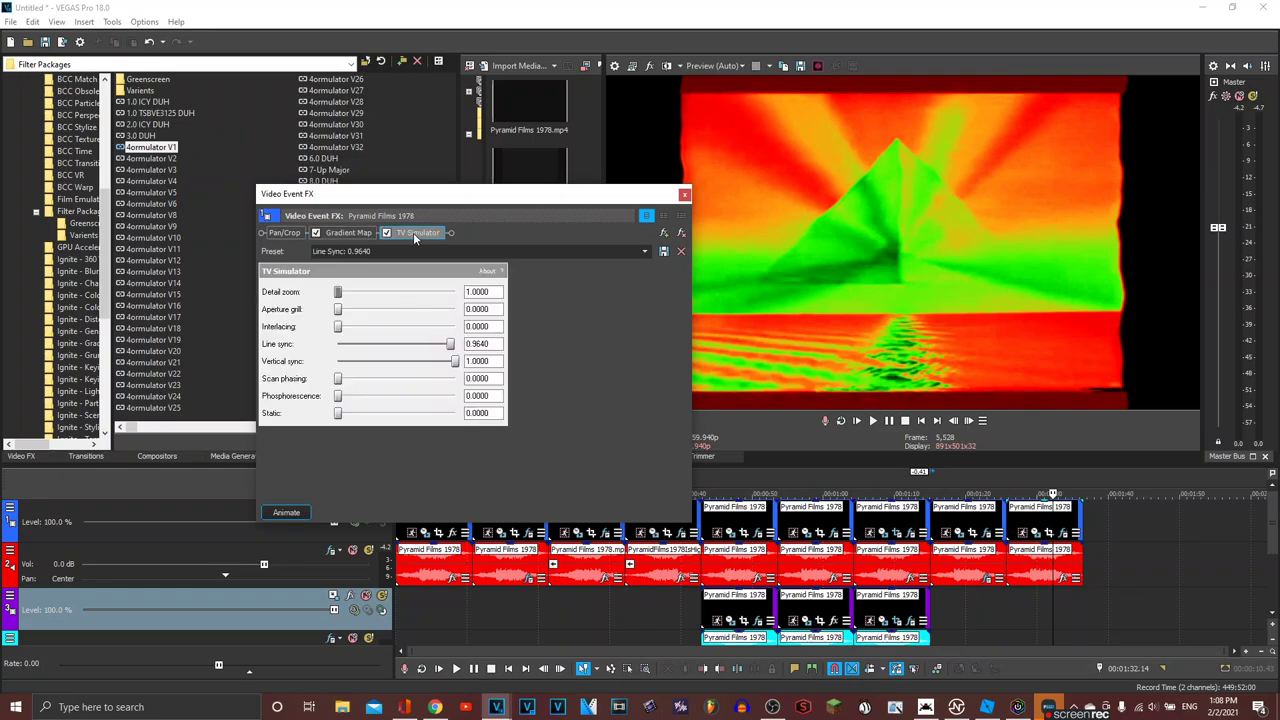
{"action": "left_click", "coordinate": [684, 195]}
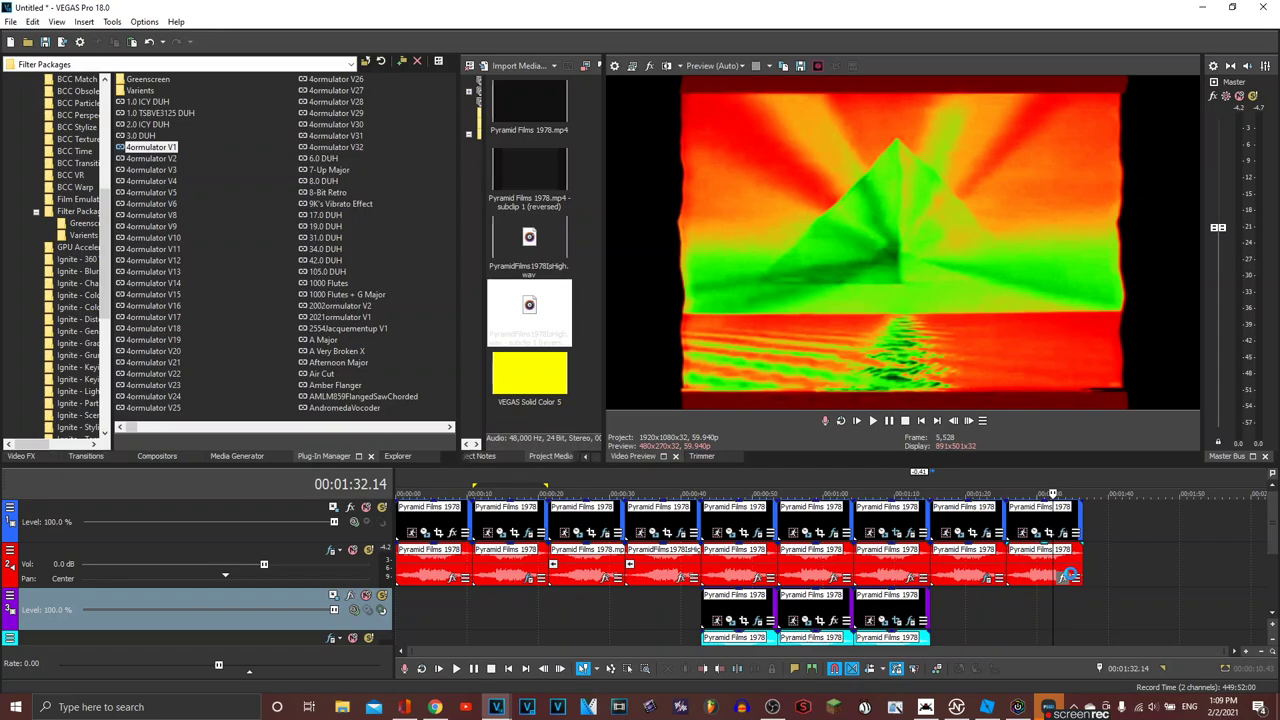
Step: Add the 4ormulator plug-in to the ninth clip's audio event, leaving its effect selector on 1
{"action": "left_click", "coordinate": [1064, 577]}
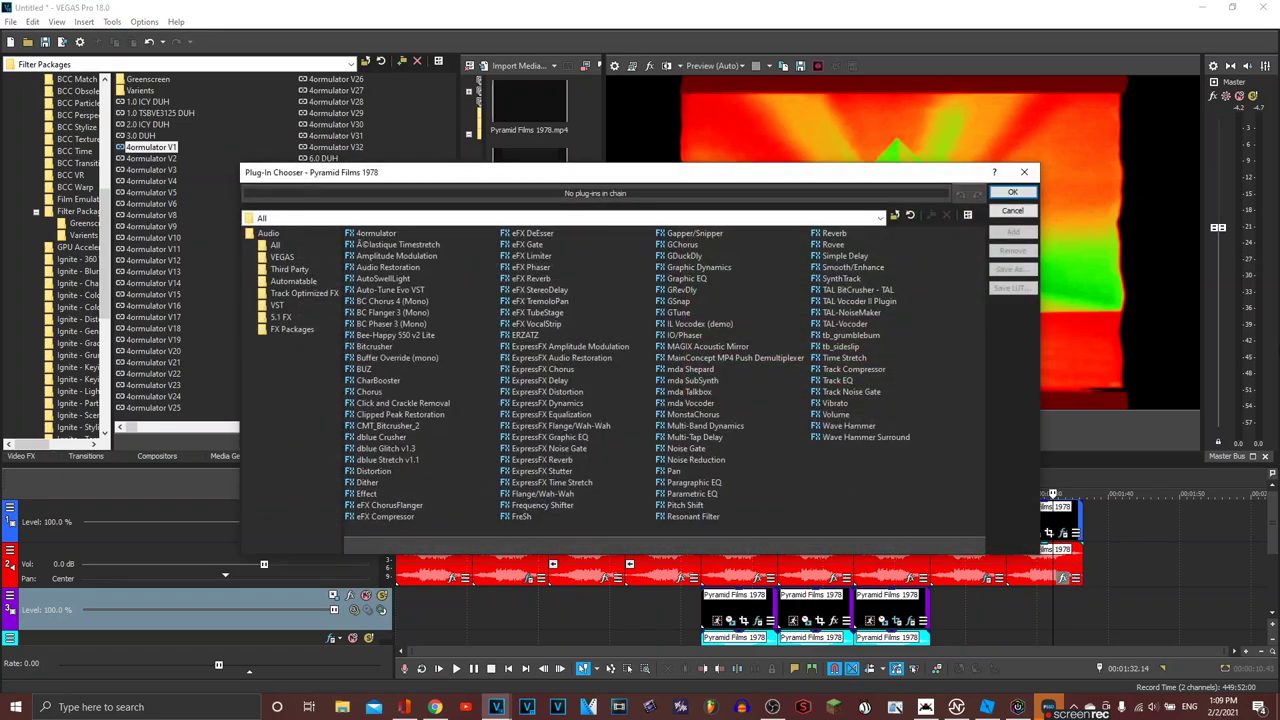
{"action": "double_click", "coordinate": [370, 234]}
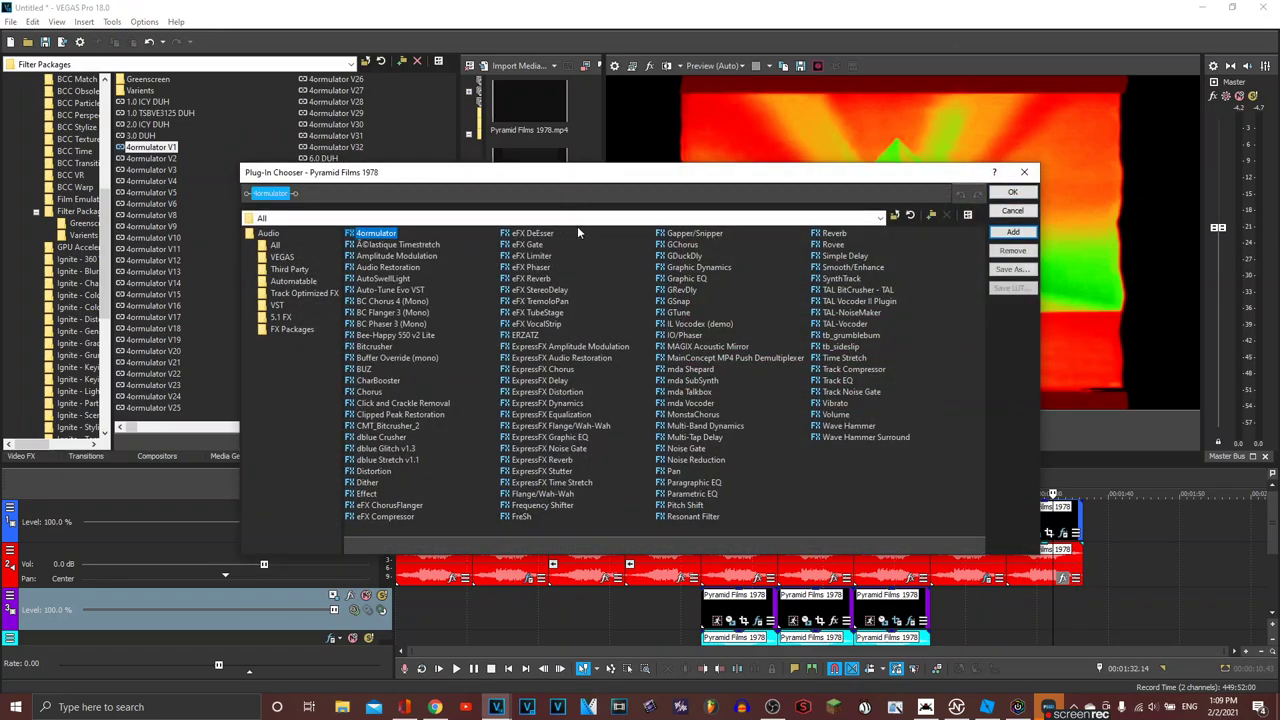
{"action": "left_click", "coordinate": [1013, 193]}
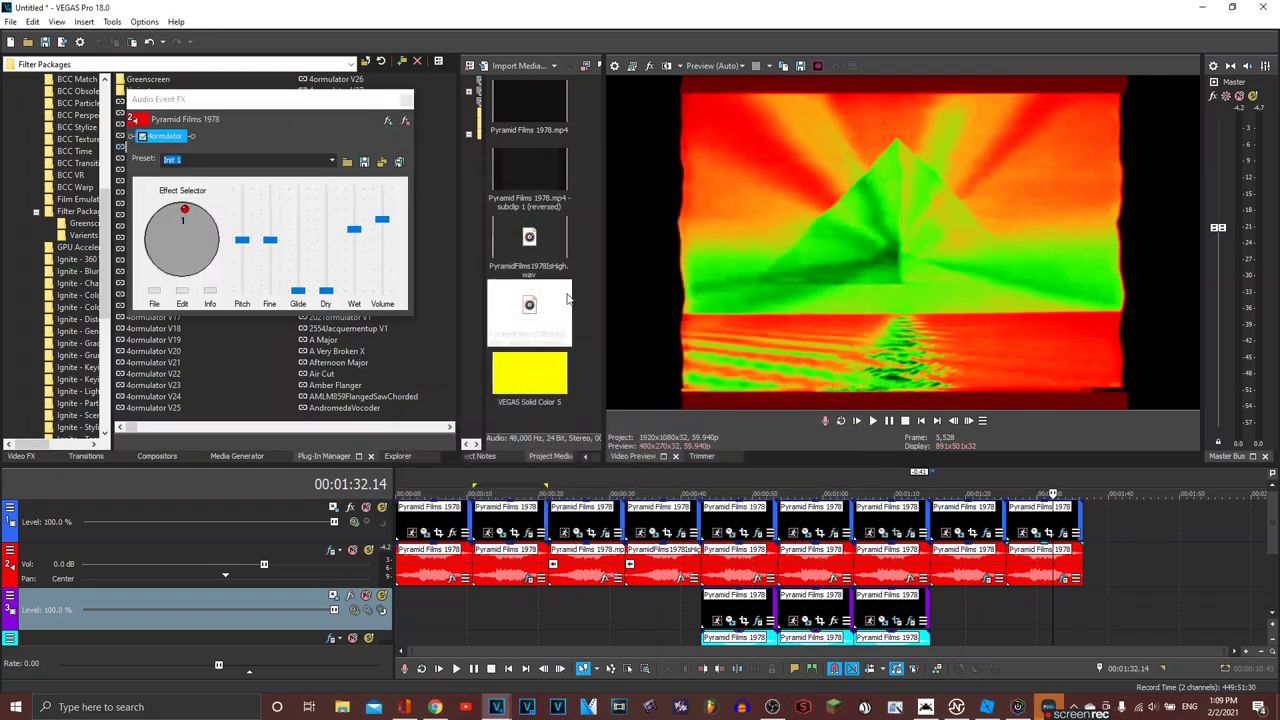
{"action": "left_click", "coordinate": [185, 214]}
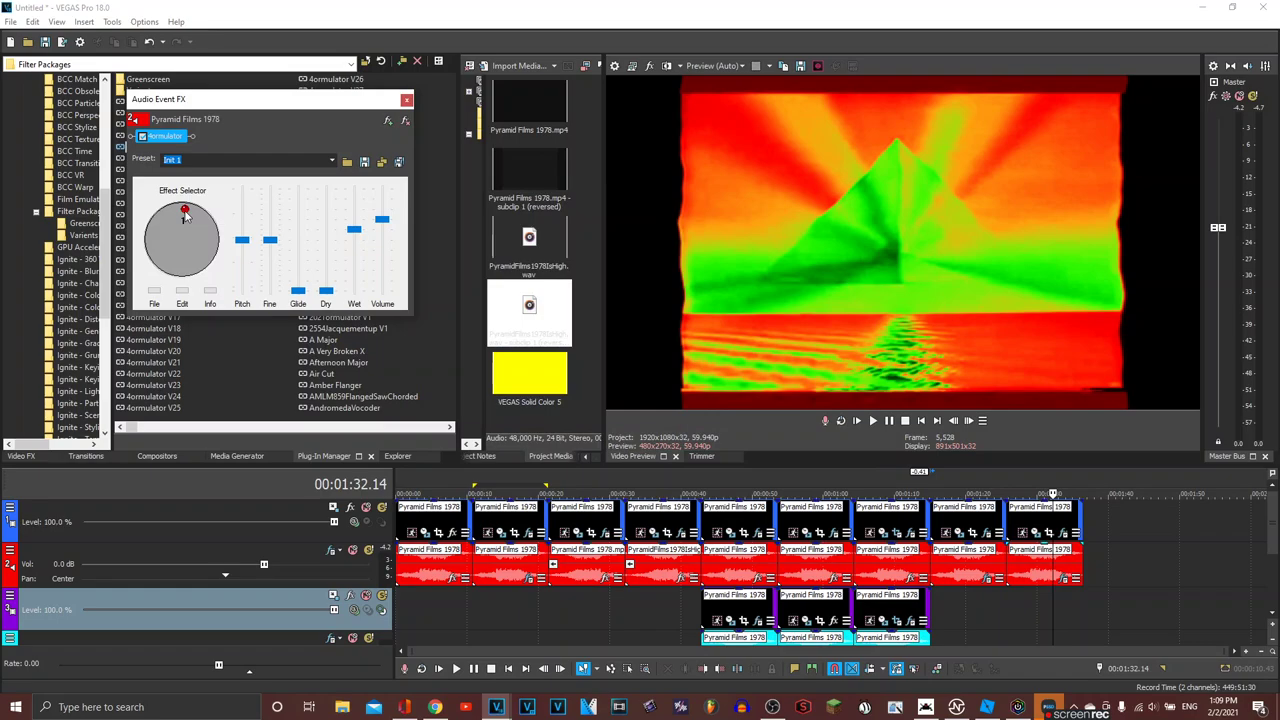
Step: Play the ninth clip from its start to check the effect and close the audio effect settings
{"action": "left_click", "coordinate": [1002, 602]}
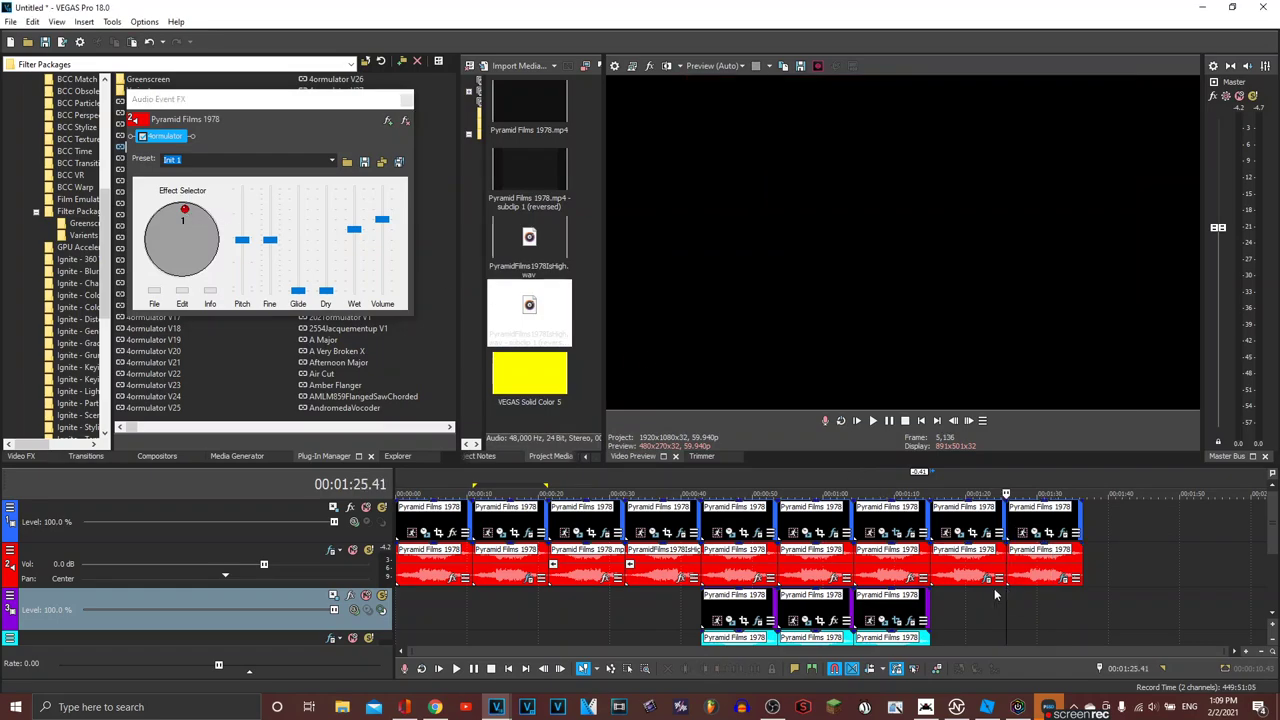
{"action": "key", "text": "space"}
{"action": "left_click", "coordinate": [405, 101]}
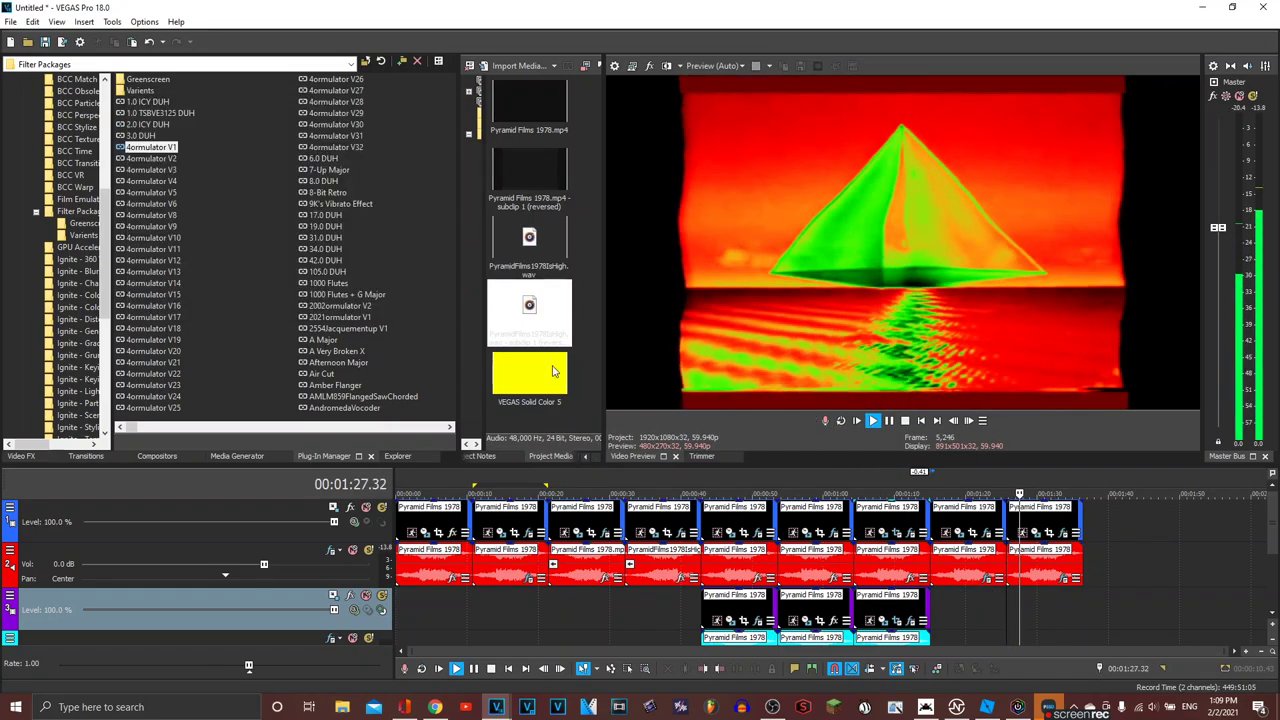
Step: Copy the first clip with its audio to the end of the timeline as the tenth clip
{"action": "left_click", "coordinate": [1110, 530]}
{"action": "right_click", "coordinate": [1110, 533]}
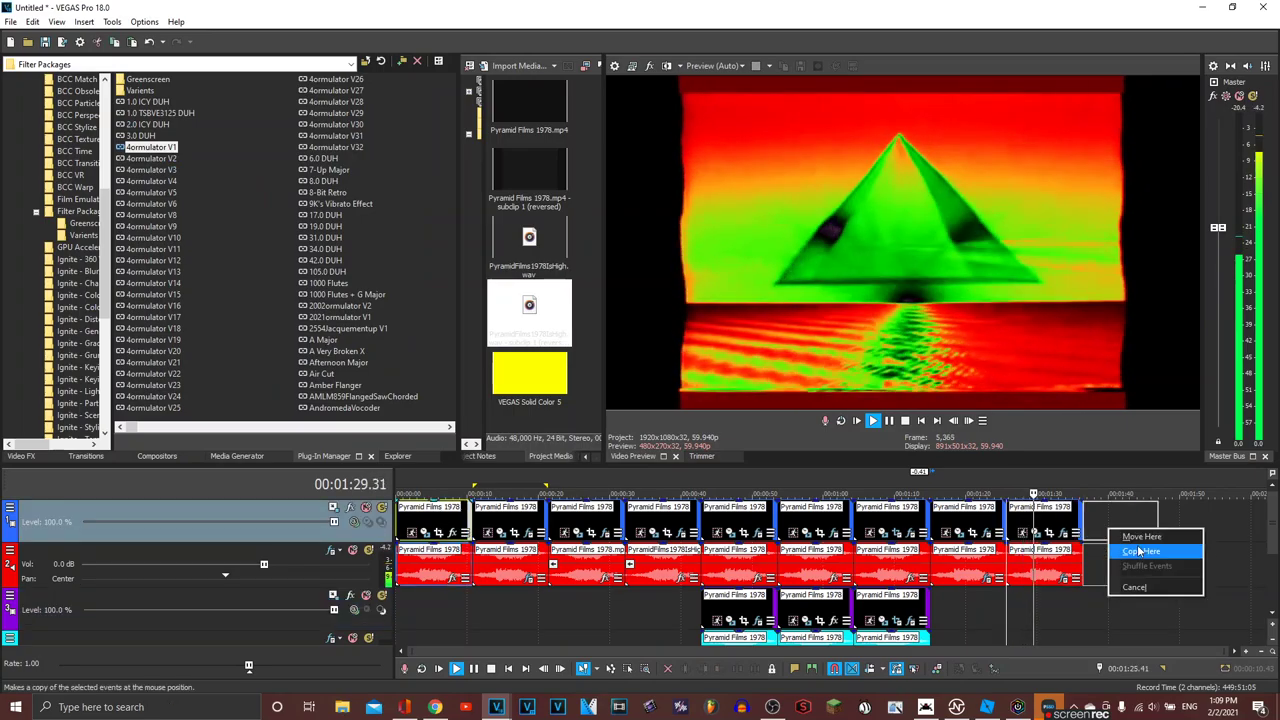
{"action": "left_click", "coordinate": [1142, 550]}
Step: Insert a top video track with Difference compositing and cover the tenth clip's full length with VEGAS Solid Color 5 on it
{"action": "key", "text": "ctrl+shift+q"}
{"action": "left_click", "coordinate": [353, 524]}
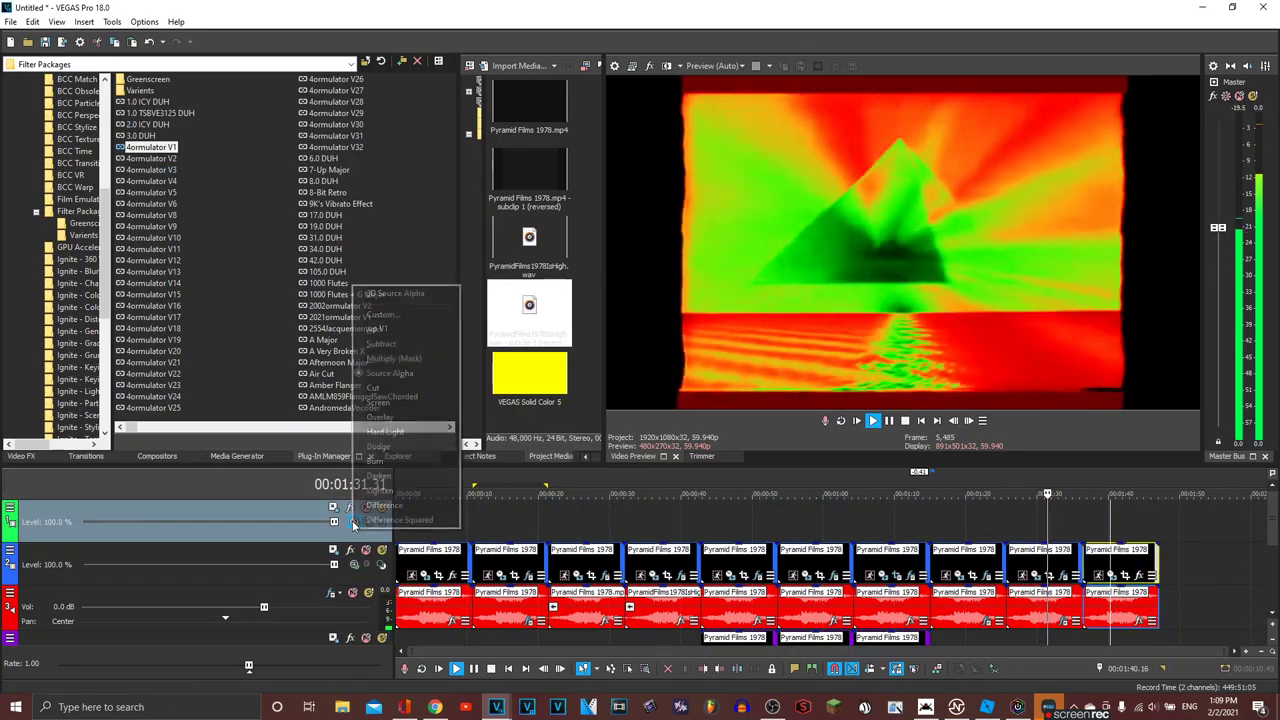
{"action": "left_click", "coordinate": [373, 508]}
{"action": "left_click_drag", "start_coordinate": [522, 384], "coordinate": [957, 499]}
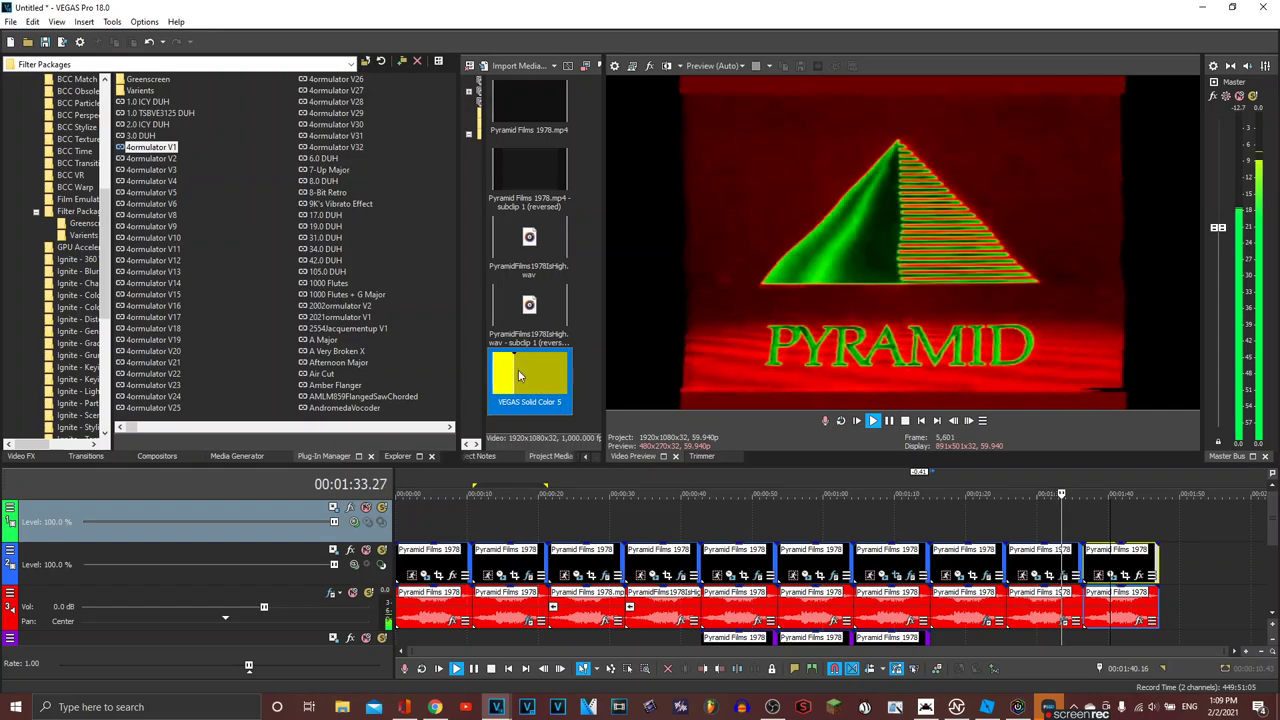
{"action": "left_click_drag", "start_coordinate": [520, 376], "coordinate": [1157, 517]}
{"action": "left_click", "coordinate": [1158, 517]}
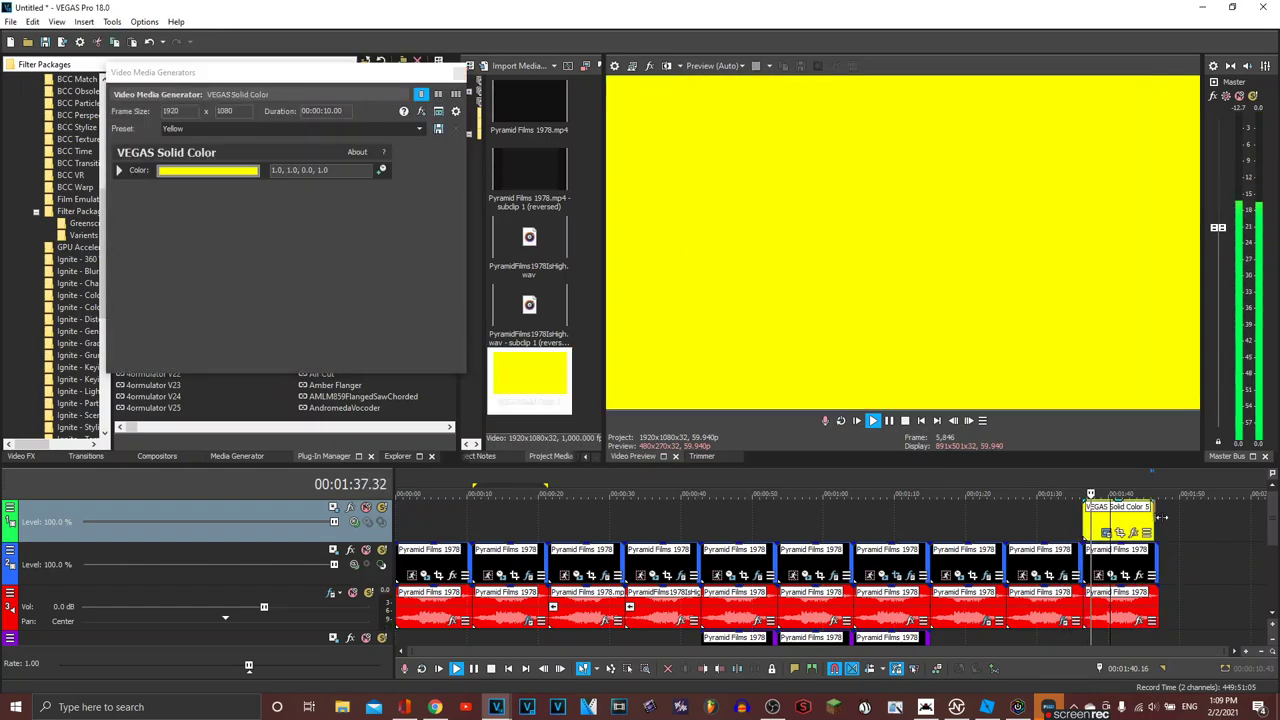
{"action": "scroll", "coordinate": [1140, 530], "scroll_direction": "up", "scroll_amount": 5}
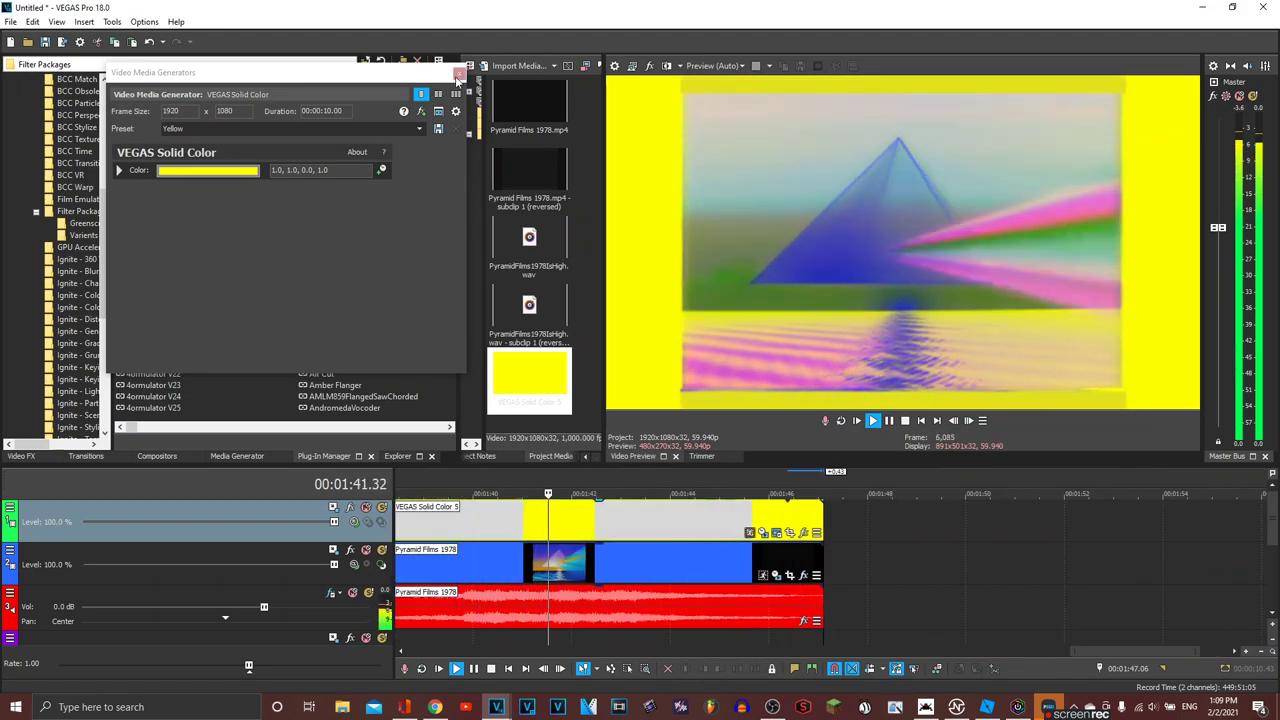
{"action": "left_click", "coordinate": [459, 74]}
Step: Stop playback and paste a copy of the tenth clip with its audio onto tracks 4 and 5, aligned with the original
{"action": "scroll", "coordinate": [1000, 520], "scroll_direction": "down", "scroll_amount": 5}
{"action": "left_click", "coordinate": [1002, 522]}
{"action": "key", "text": "space"}
{"action": "left_click", "coordinate": [998, 603]}
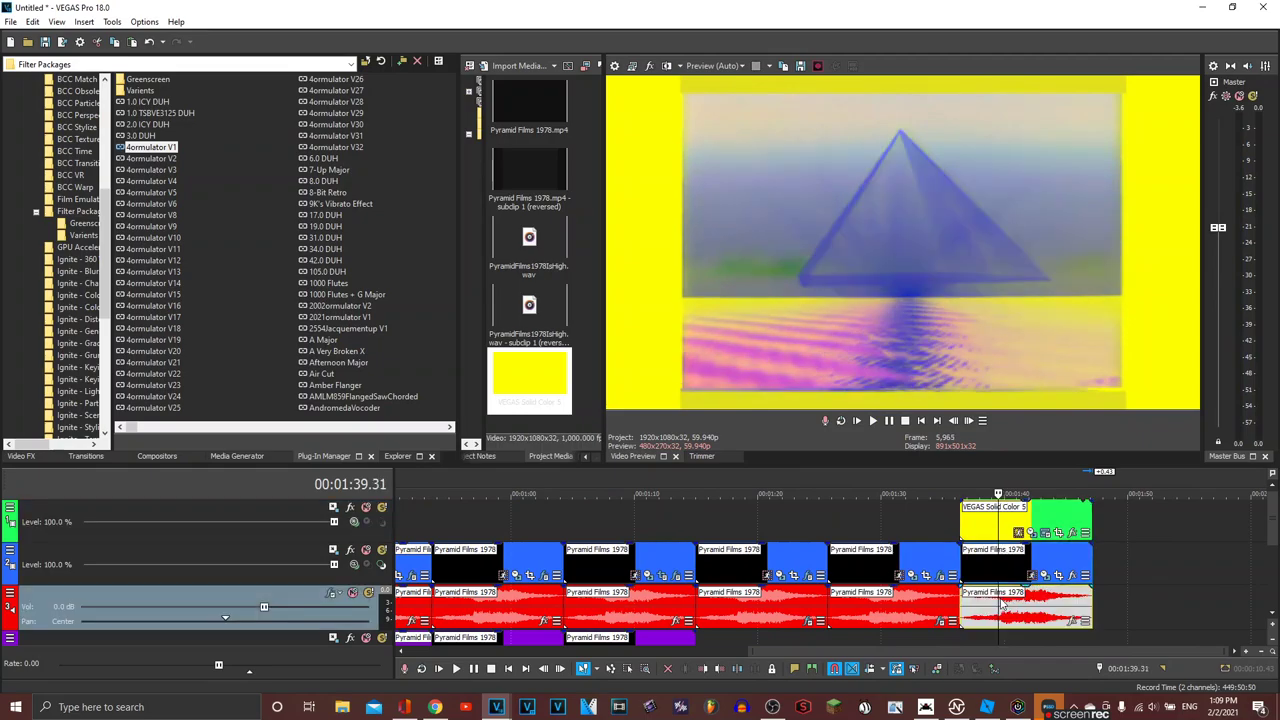
{"action": "key", "text": "ctrl+c"}
{"action": "left_click", "coordinate": [960, 642]}
{"action": "key", "text": "ctrl+v"}
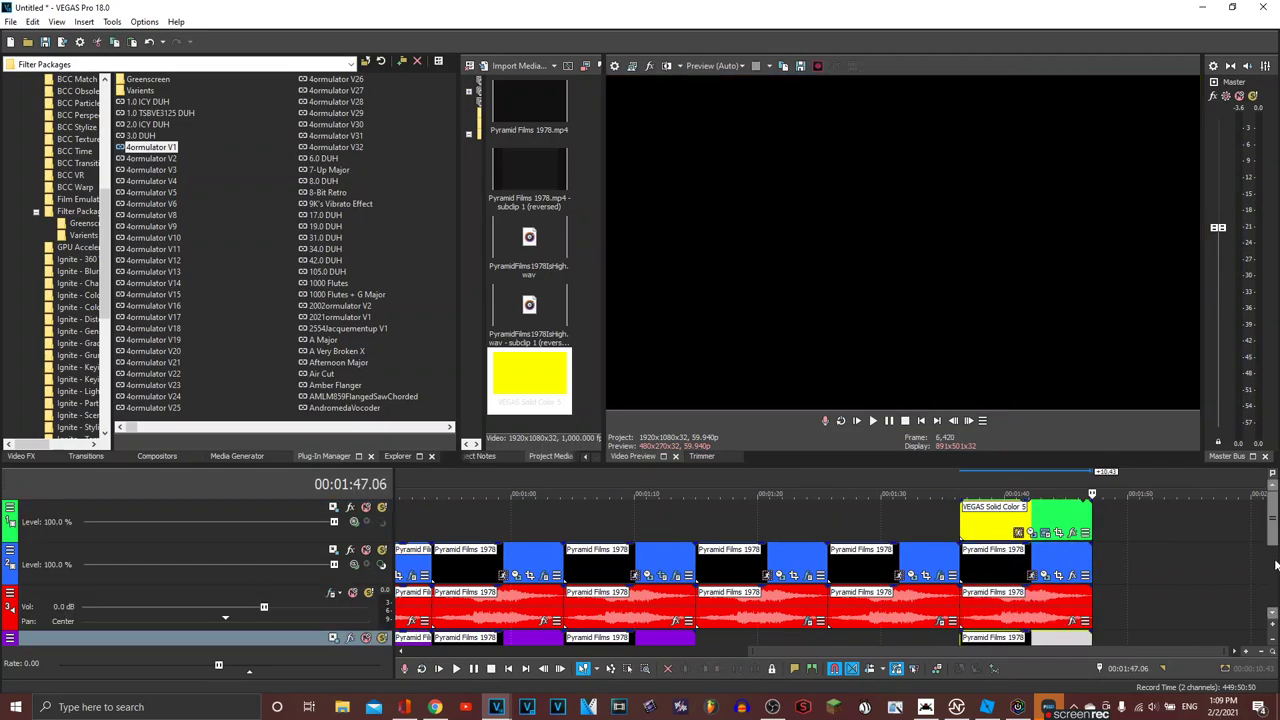
Step: Paste another copy of the tenth clip and move it to new tracks 6 and 7 directly beneath the previous copy
{"action": "scroll", "coordinate": [1136, 515], "scroll_direction": "down", "scroll_amount": 2}
{"action": "key", "text": "ctrl+v"}
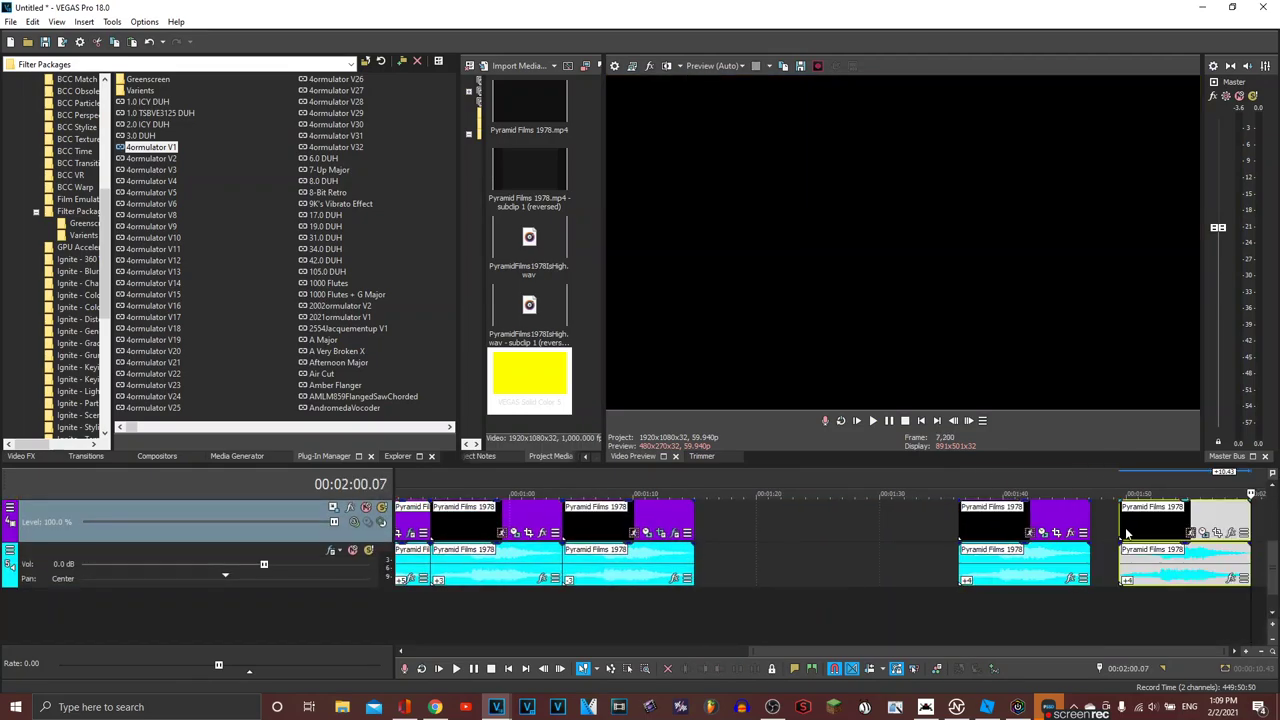
{"action": "left_click_drag", "start_coordinate": [1136, 515], "coordinate": [967, 610]}
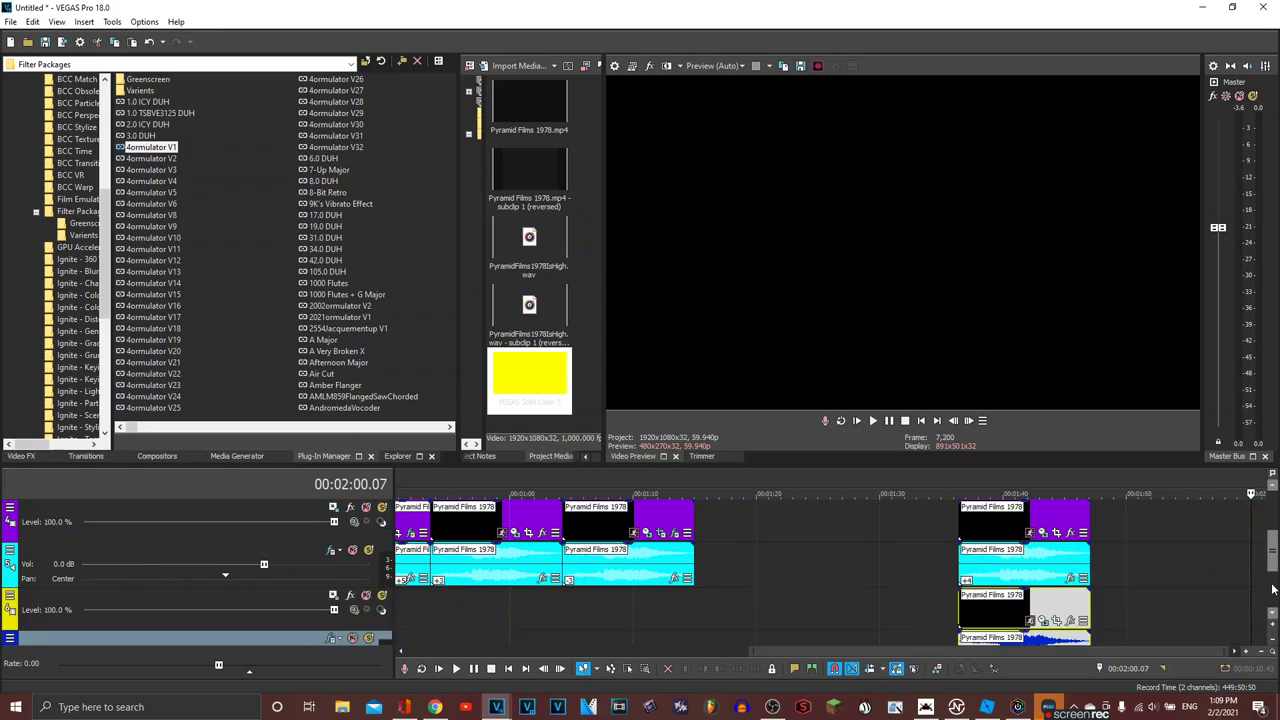
{"action": "scroll", "coordinate": [967, 597], "scroll_direction": "down", "scroll_amount": 2}
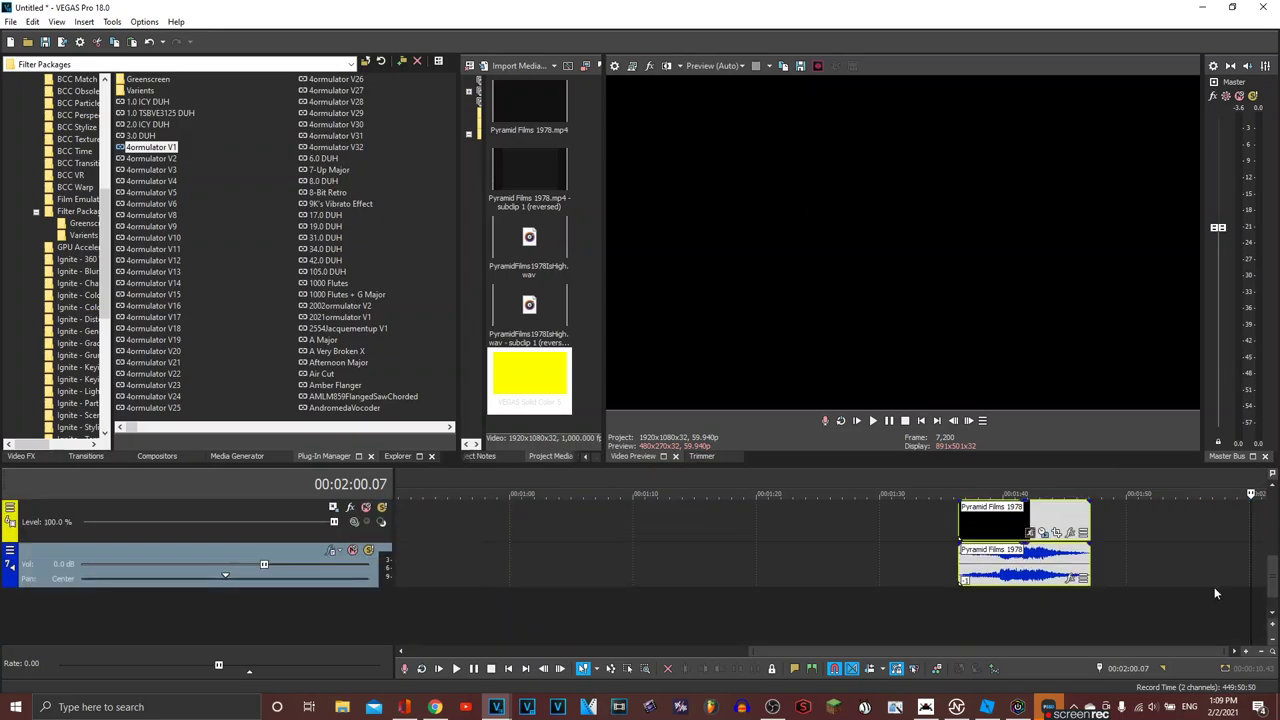
Step: Play the tenth clip from its start to check the layered video and audio, and stop playback
{"action": "left_click", "coordinate": [965, 595]}
{"action": "key", "text": "space"}
{"action": "left_click_drag", "start_coordinate": [1272, 575], "coordinate": [1270, 495]}
{"action": "scroll", "coordinate": [740, 526], "scroll_direction": "down", "scroll_amount": 3}
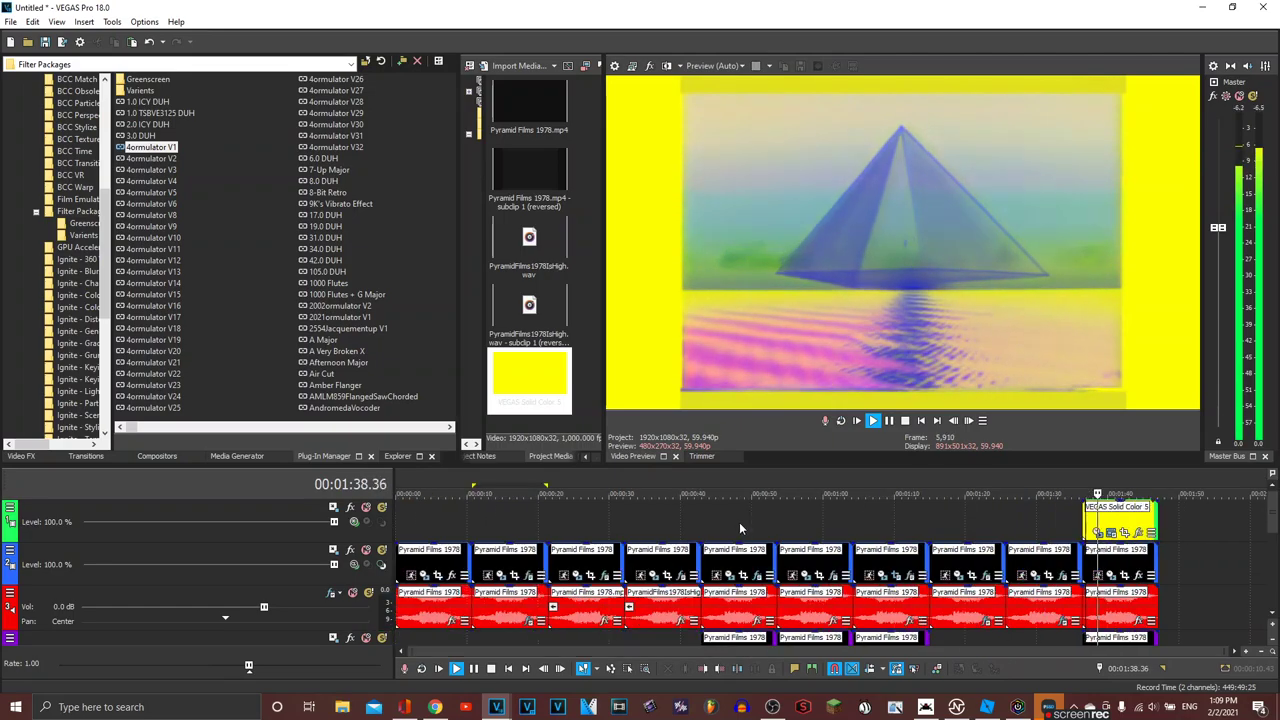
{"action": "key", "text": "space"}
Step: Copy the first clip with its audio to the end of the timeline as the eleventh clip
{"action": "left_click_drag", "start_coordinate": [424, 563], "coordinate": [1149, 547]}
{"action": "left_click", "coordinate": [1182, 571]}
{"action": "left_click", "coordinate": [1124, 522]}
Step: Apply the G Major / G Major 7 / G Major 9 filter package to the eleventh clip's video event and close its effect settings
{"action": "scroll", "coordinate": [1120, 520], "scroll_direction": "up", "scroll_amount": 5}
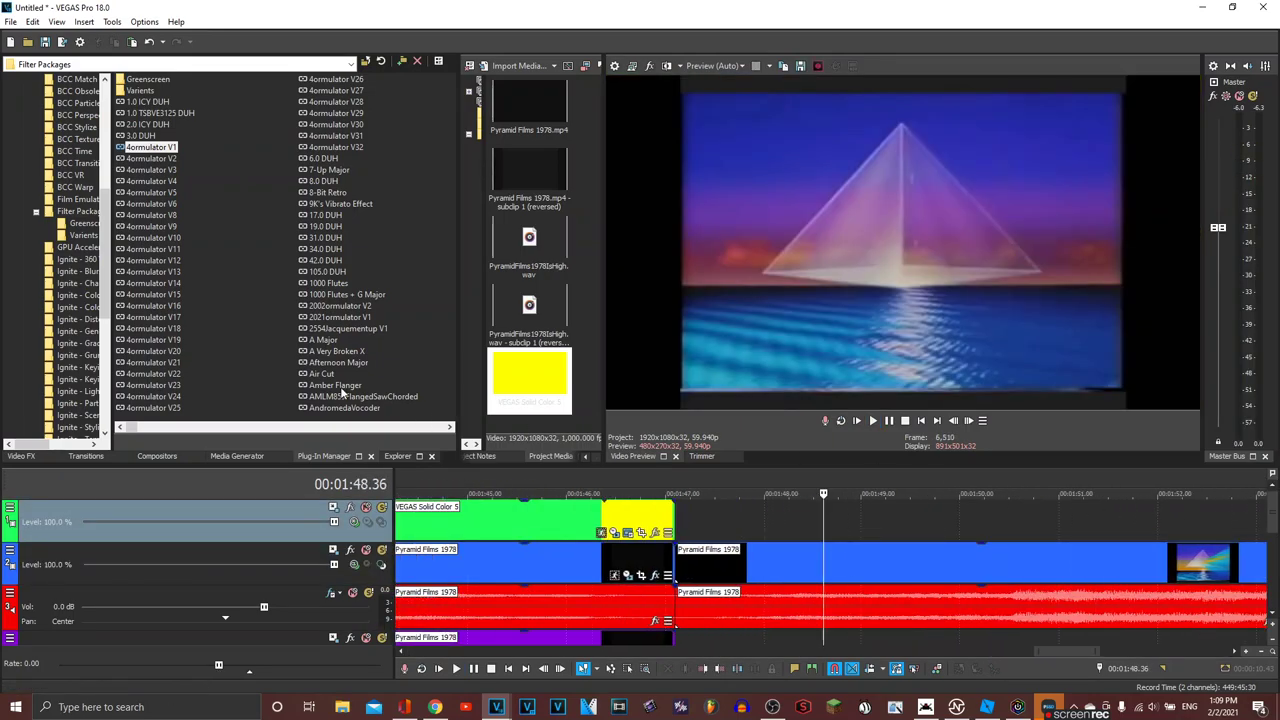
{"action": "scroll", "coordinate": [353, 354], "scroll_direction": "down", "scroll_amount": 15}
{"action": "scroll", "coordinate": [358, 330], "scroll_direction": "down", "scroll_amount": 15}
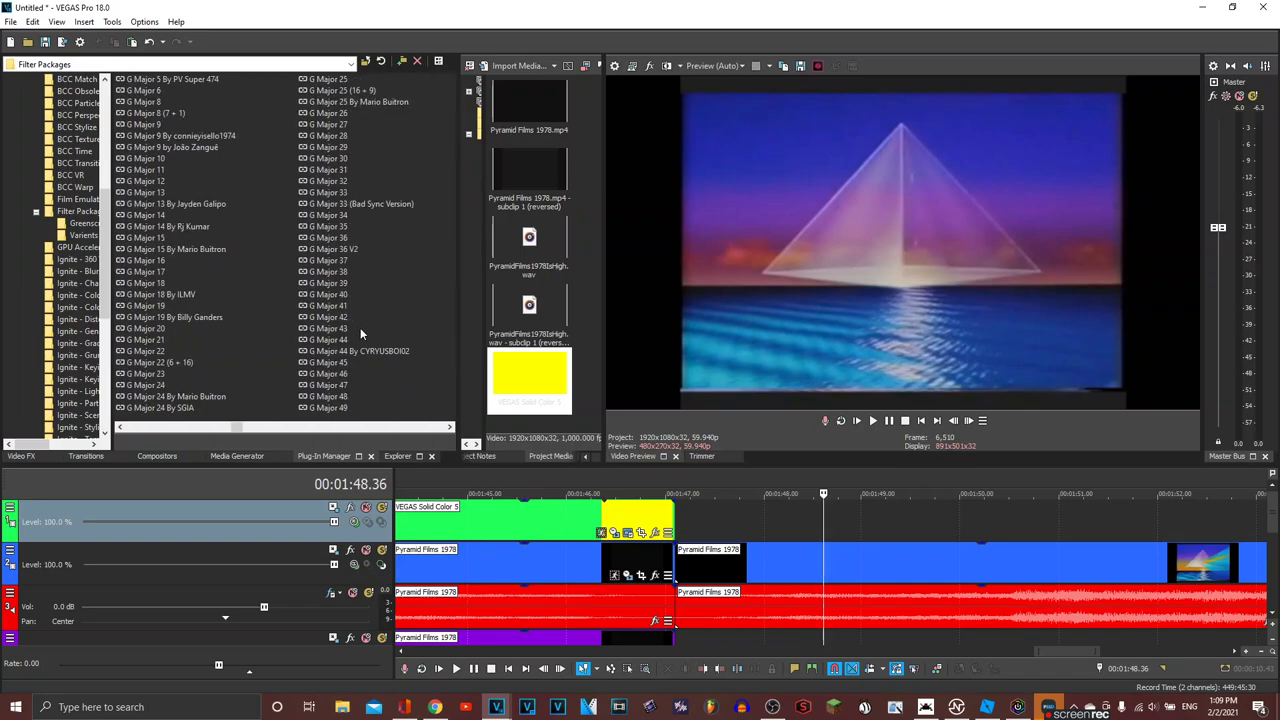
{"action": "scroll", "coordinate": [362, 291], "scroll_direction": "up", "scroll_amount": 15}
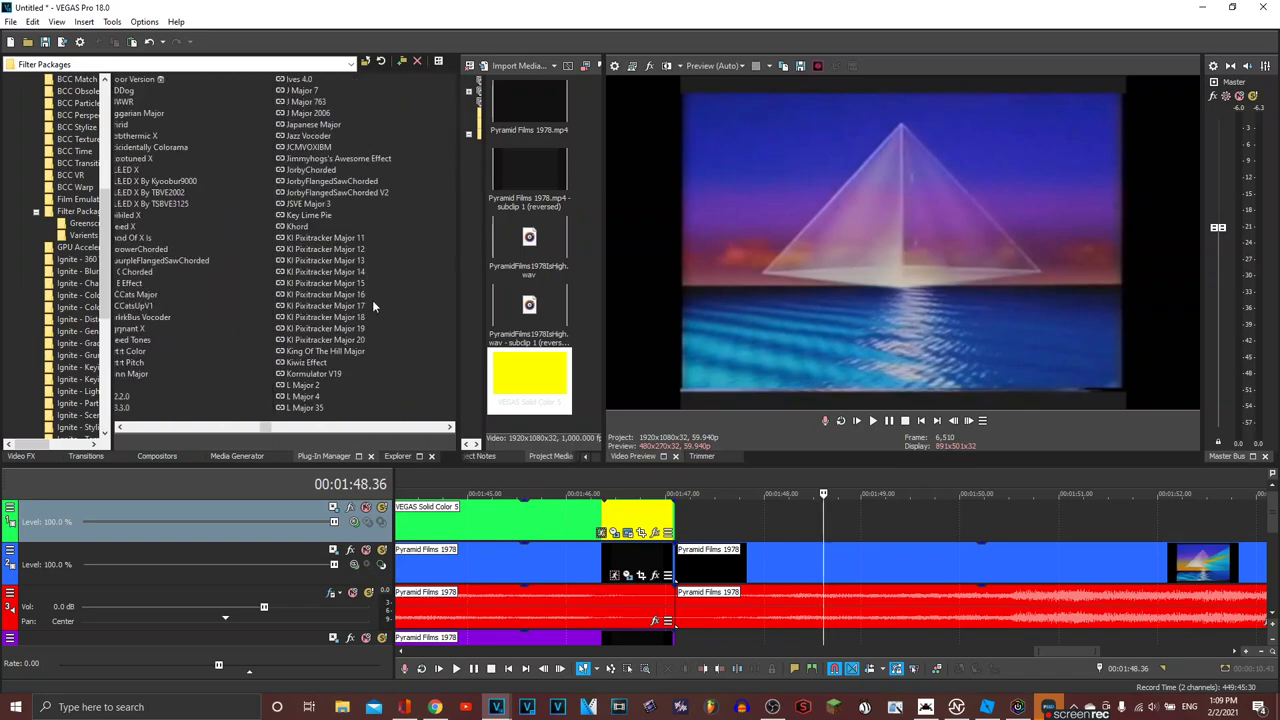
{"action": "left_click_drag", "start_coordinate": [624, 443], "coordinate": [851, 567]}
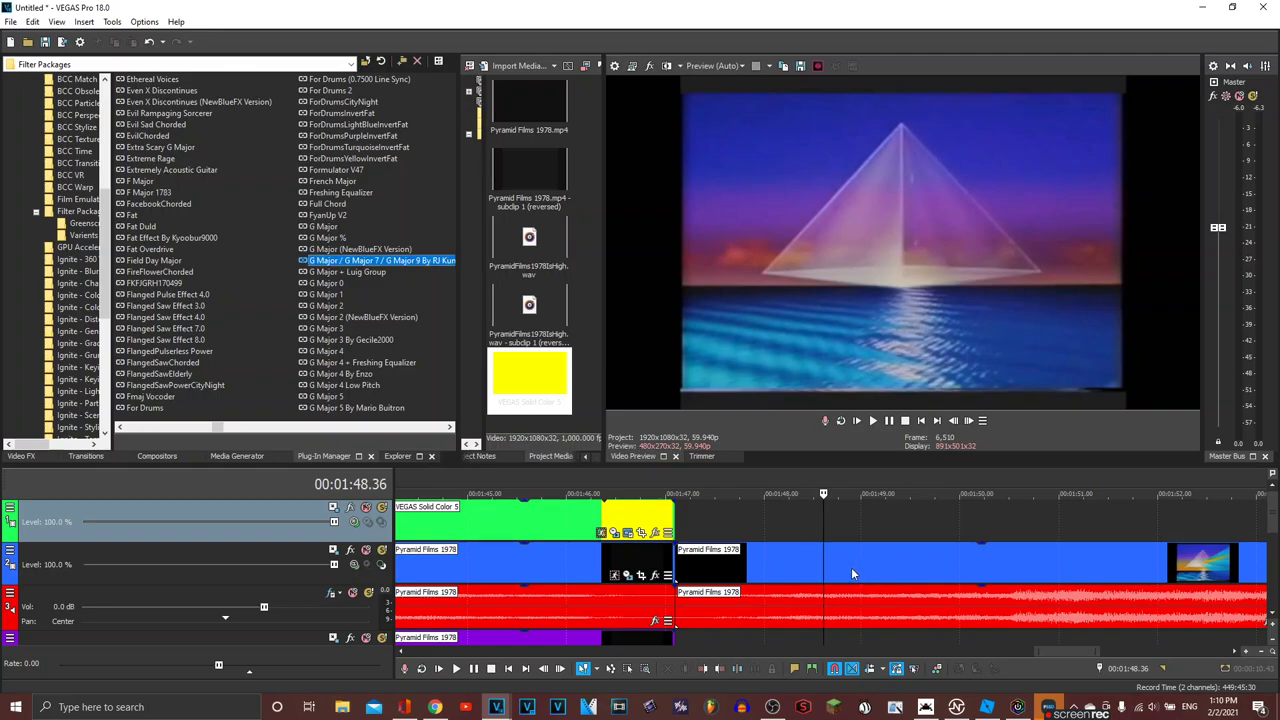
{"action": "left_click", "coordinate": [686, 180]}
Step: Pitch-shift the eleventh clip's audio by 12 semitones and paste a copy of the clip onto tracks 4 and 5 beneath it
{"action": "left_click", "coordinate": [790, 623]}
{"action": "scroll", "coordinate": [790, 623], "scroll_direction": "down", "scroll_amount": 3}
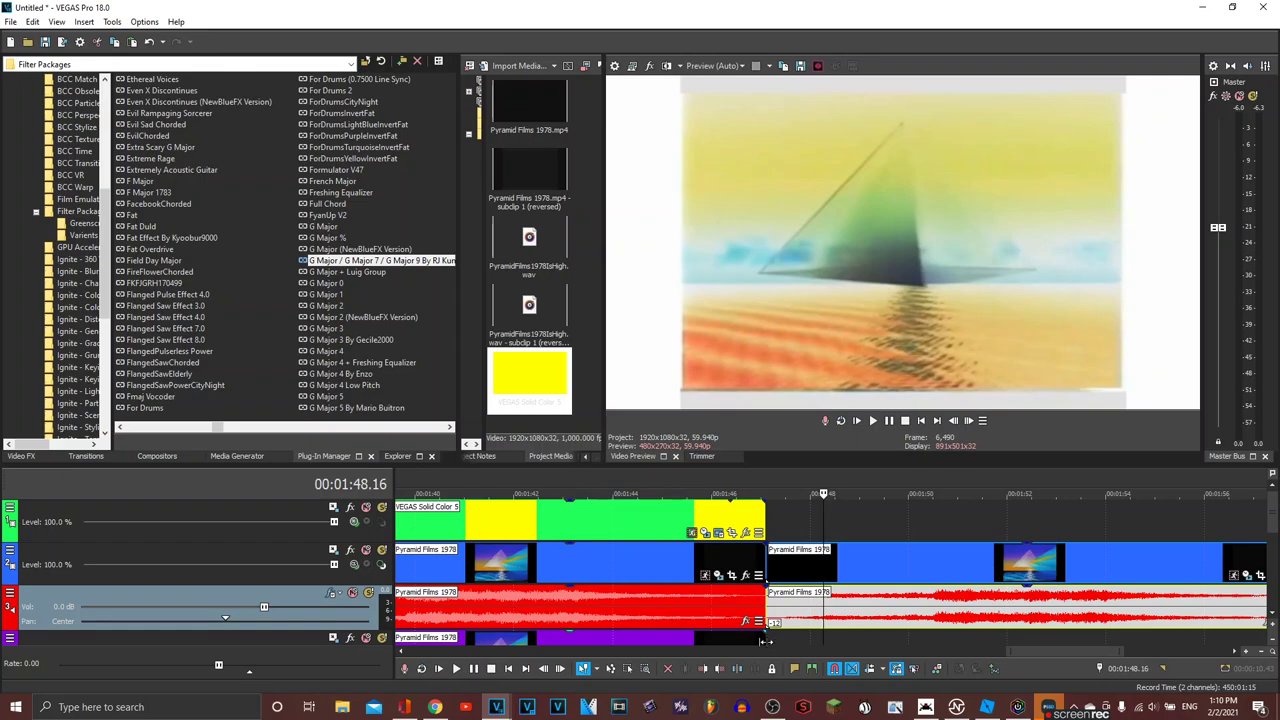
{"action": "left_click", "coordinate": [767, 643]}
{"action": "key", "text": "ctrl+v"}
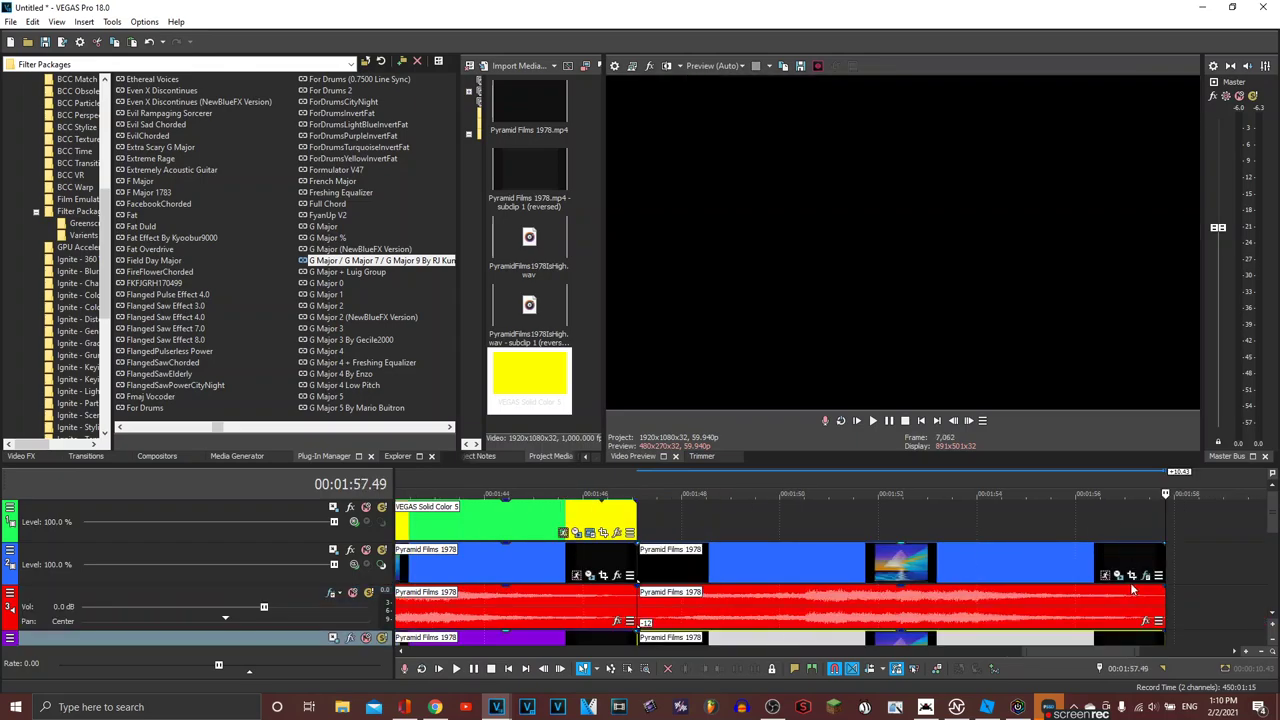
{"action": "scroll", "coordinate": [900, 600], "scroll_direction": "down", "scroll_amount": 3}
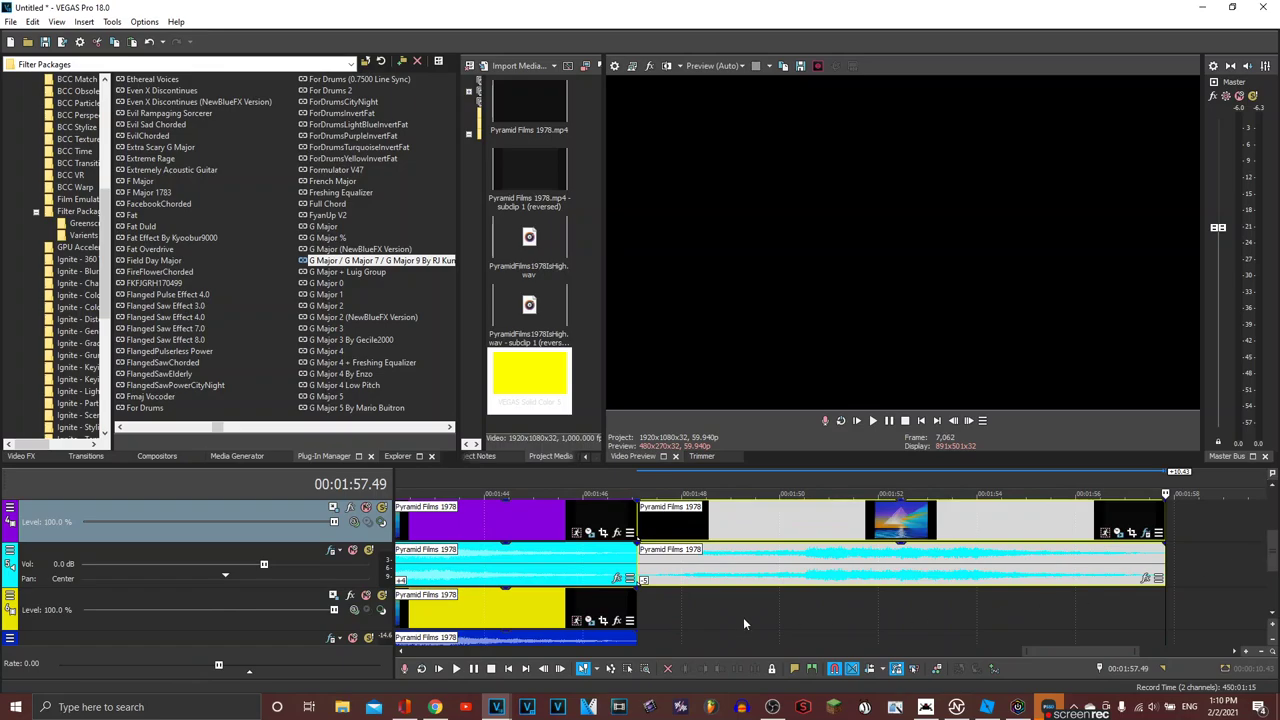
Step: Paste another copy of the eleventh clip onto tracks 6 and 7, starting where the tenth clip's copy ends
{"action": "left_click", "coordinate": [636, 604]}
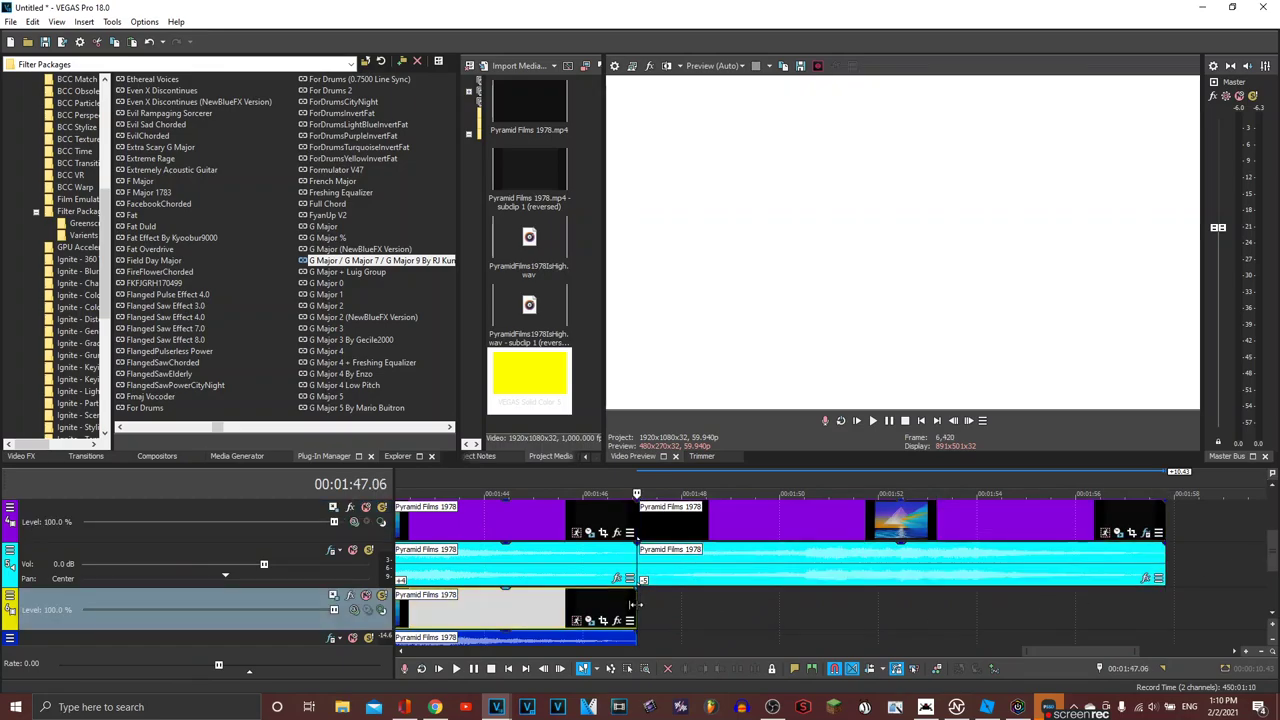
{"action": "key", "text": "ctrl+v"}
{"action": "scroll", "coordinate": [1180, 590], "scroll_direction": "down", "scroll_amount": 2}
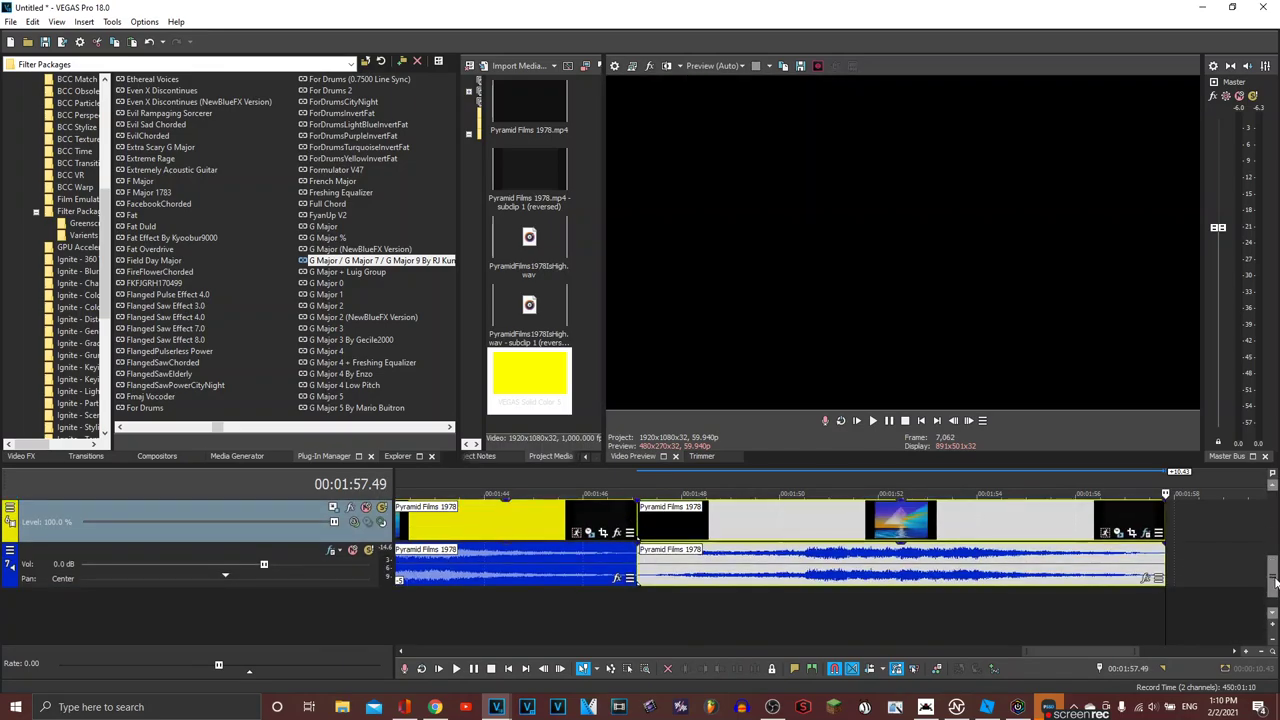
Step: Paste another copy of the eleventh clip and move it to new tracks 8 and 9, aligned under the copies above
{"action": "left_click", "coordinate": [1186, 510]}
{"action": "key", "text": "ctrl+v"}
{"action": "left_click_drag", "start_coordinate": [1108, 520], "coordinate": [552, 615]}
{"action": "scroll", "coordinate": [800, 614], "scroll_direction": "down", "scroll_amount": 2}
{"action": "scroll", "coordinate": [811, 614], "scroll_direction": "down", "scroll_amount": 1}
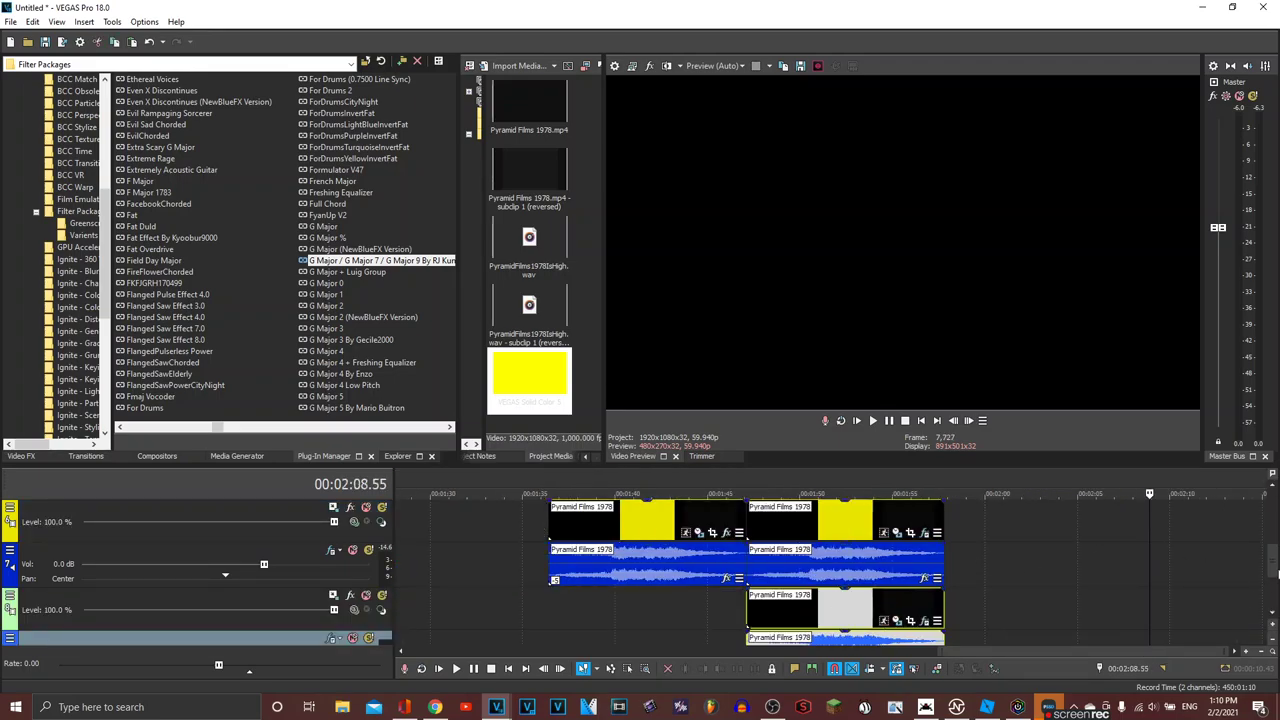
{"action": "left_click_drag", "start_coordinate": [1273, 556], "coordinate": [1272, 590]}
Step: Paste a further copy of the eleventh clip and move it to new tracks 10 and 11 with the same start
{"action": "left_click", "coordinate": [964, 522]}
{"action": "key", "text": "ctrl+v"}
{"action": "left_click_drag", "start_coordinate": [970, 524], "coordinate": [762, 601]}
{"action": "left_click_drag", "start_coordinate": [1272, 567], "coordinate": [1272, 600]}
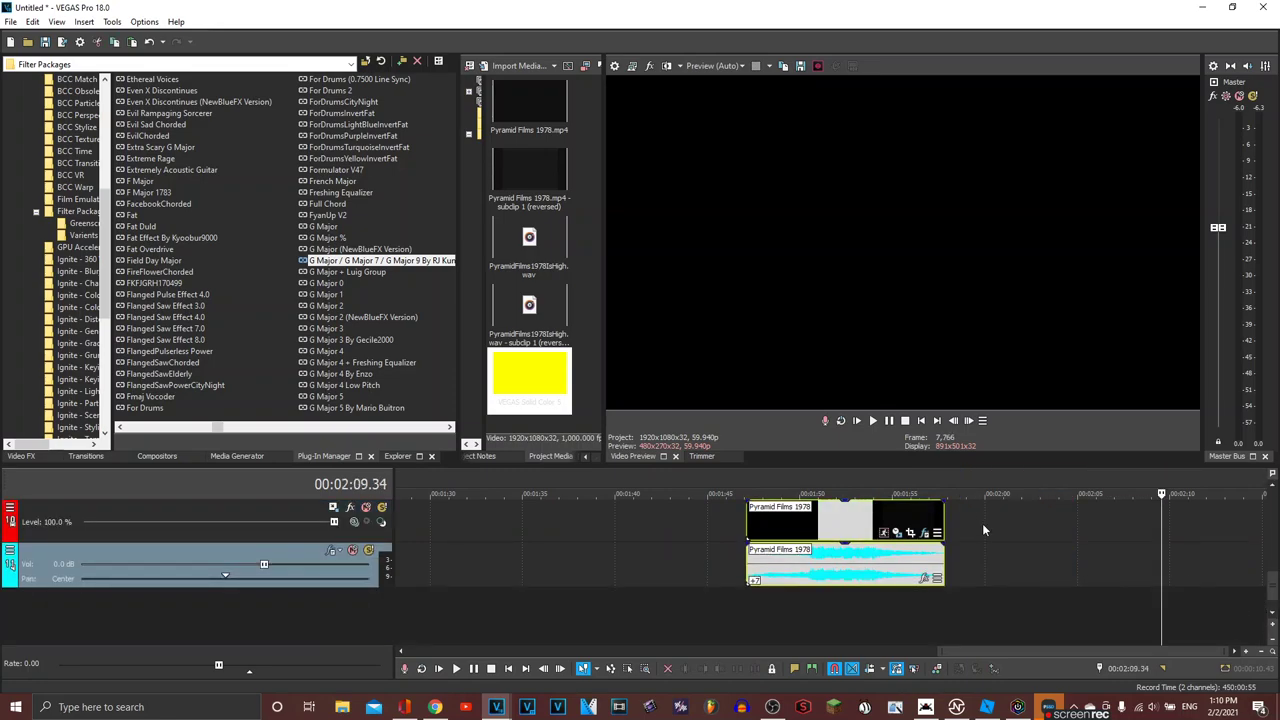
Step: Add one more layered copy of the eleventh clip on new tracks 12 and 13, aligned with the others
{"action": "left_click", "coordinate": [956, 521]}
{"action": "key", "text": "ctrl+v"}
{"action": "left_click_drag", "start_coordinate": [964, 523], "coordinate": [770, 606]}
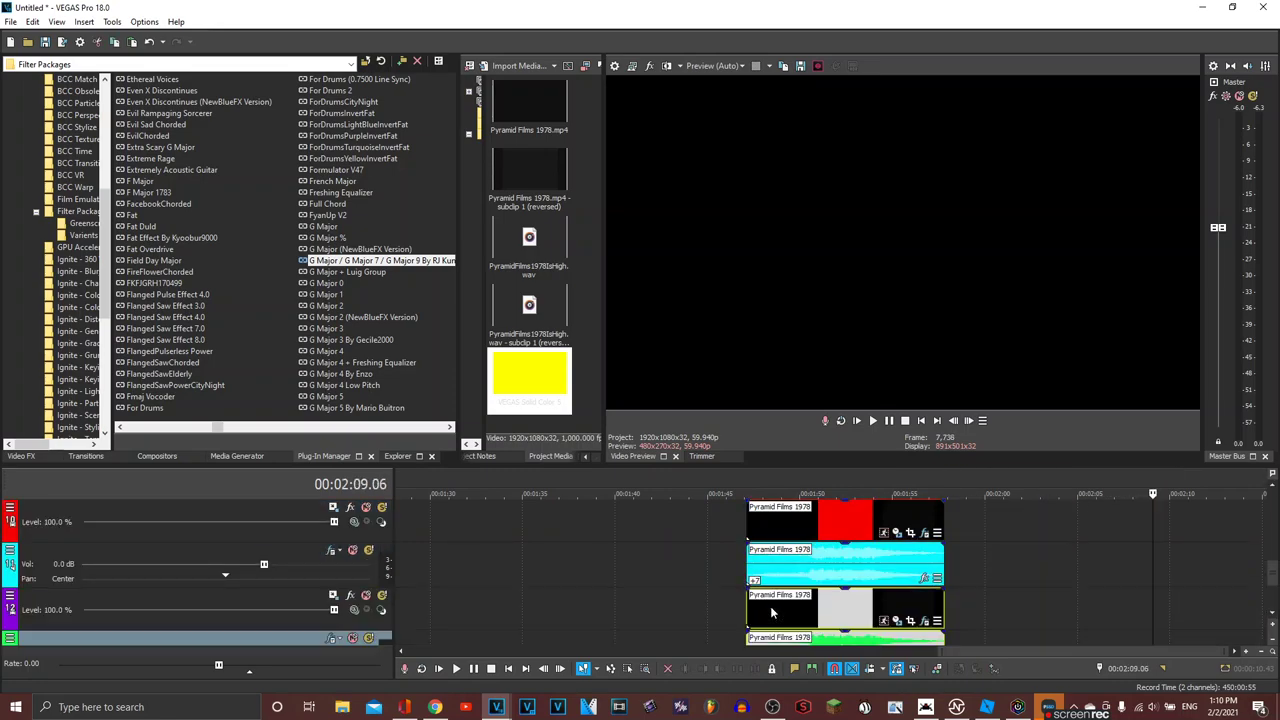
{"action": "left_click_drag", "start_coordinate": [1272, 574], "coordinate": [1271, 604]}
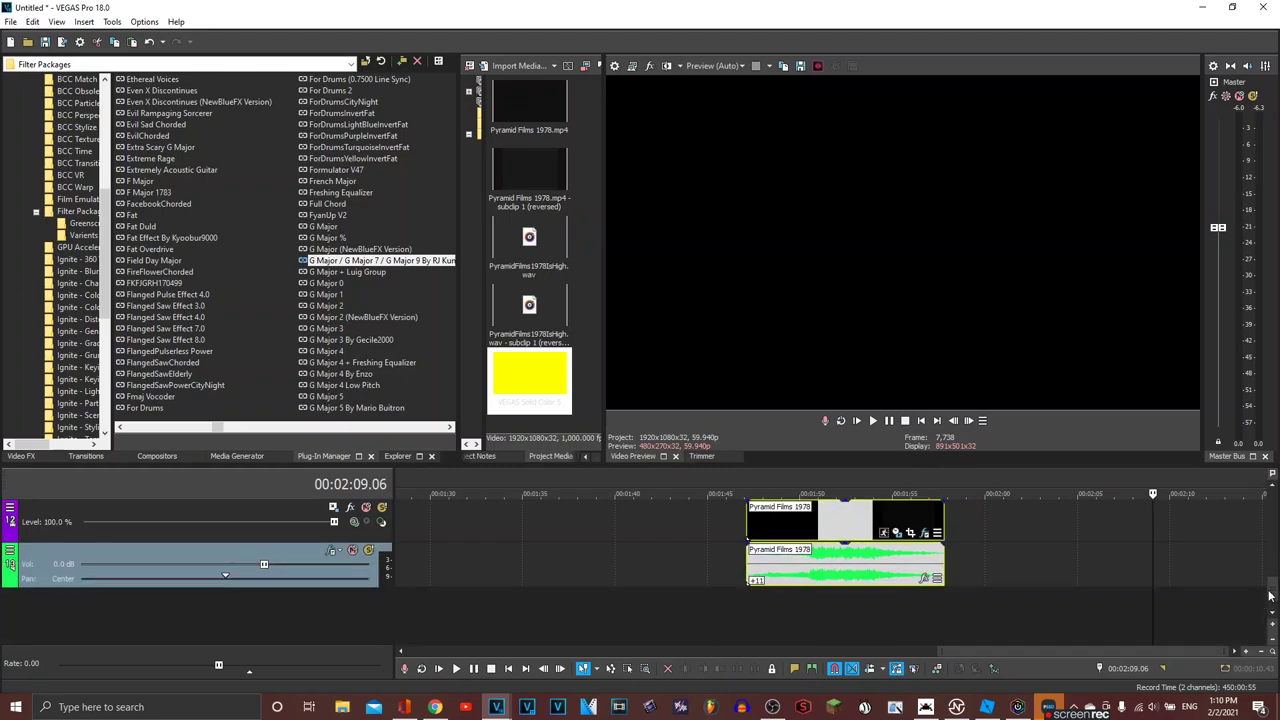
Step: Copy the first clip with its audio to the end of the timeline as the twelfth clip
{"action": "scroll", "coordinate": [1270, 596], "scroll_direction": "up", "scroll_amount": 2}
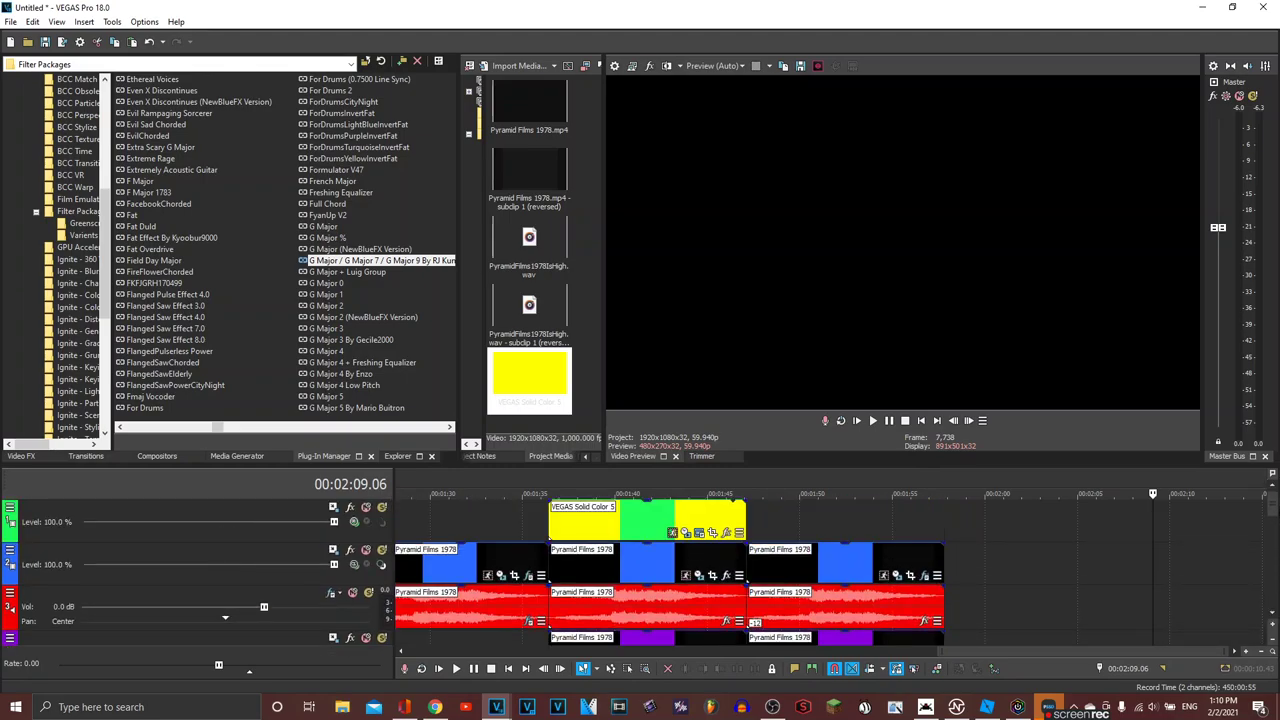
{"action": "left_click", "coordinate": [856, 520]}
{"action": "scroll", "coordinate": [855, 519], "scroll_direction": "down", "scroll_amount": 3}
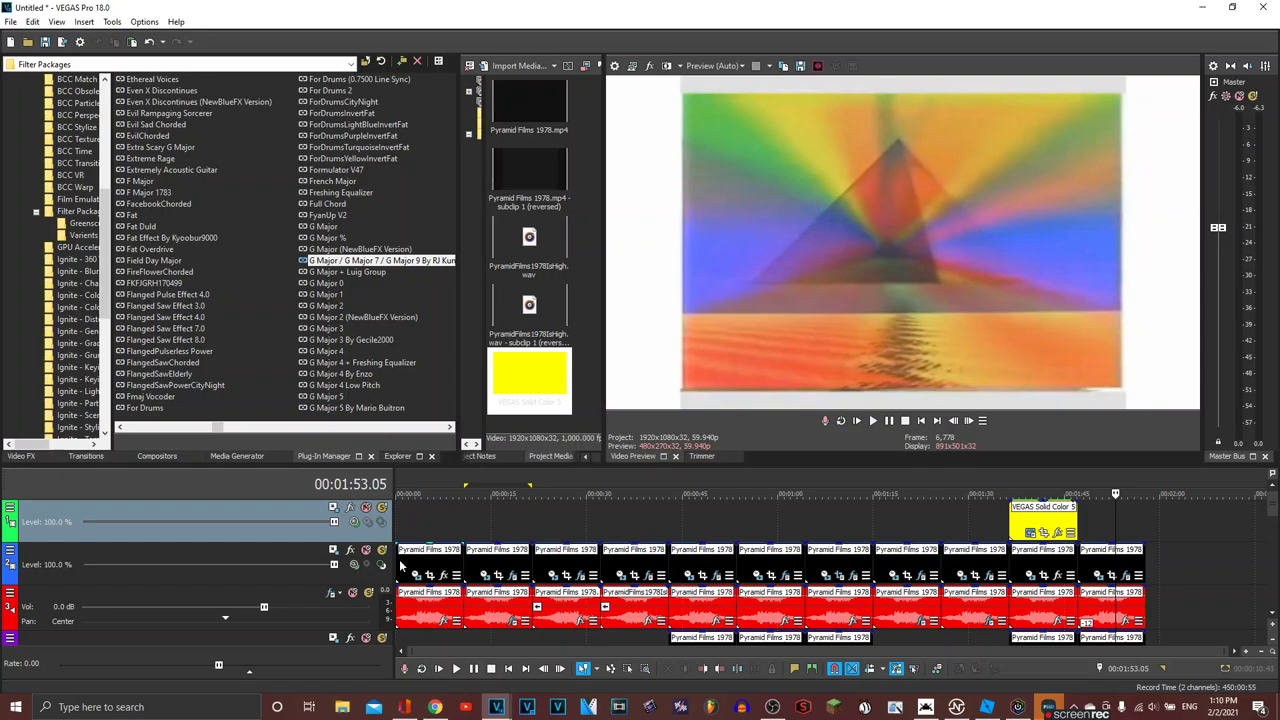
{"action": "left_click_drag", "start_coordinate": [406, 566], "coordinate": [1151, 556]}
{"action": "left_click", "coordinate": [1179, 581]}
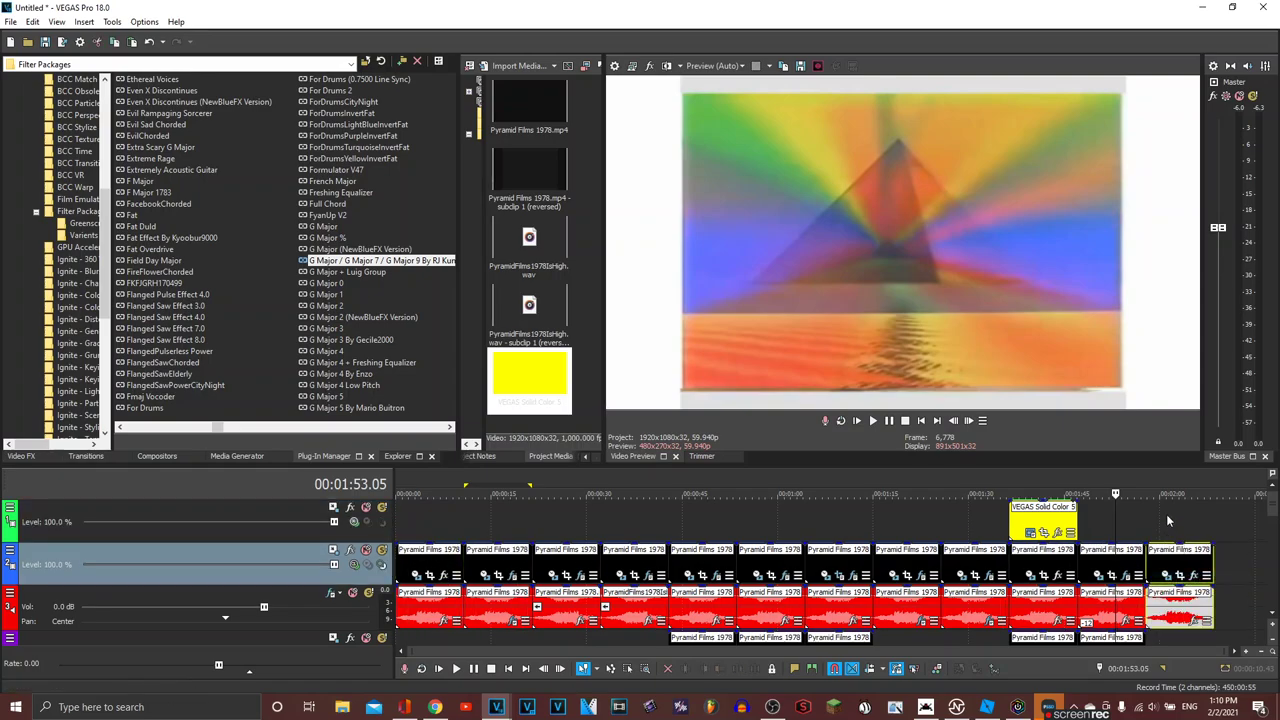
{"action": "left_click", "coordinate": [1168, 519]}
Step: Apply the Group filter package to the twelfth clip's video event
{"action": "scroll", "coordinate": [1168, 520], "scroll_direction": "up", "scroll_amount": 4}
{"action": "scroll", "coordinate": [1166, 514], "scroll_direction": "up", "scroll_amount": 2}
{"action": "scroll", "coordinate": [338, 336], "scroll_direction": "down", "scroll_amount": 5}
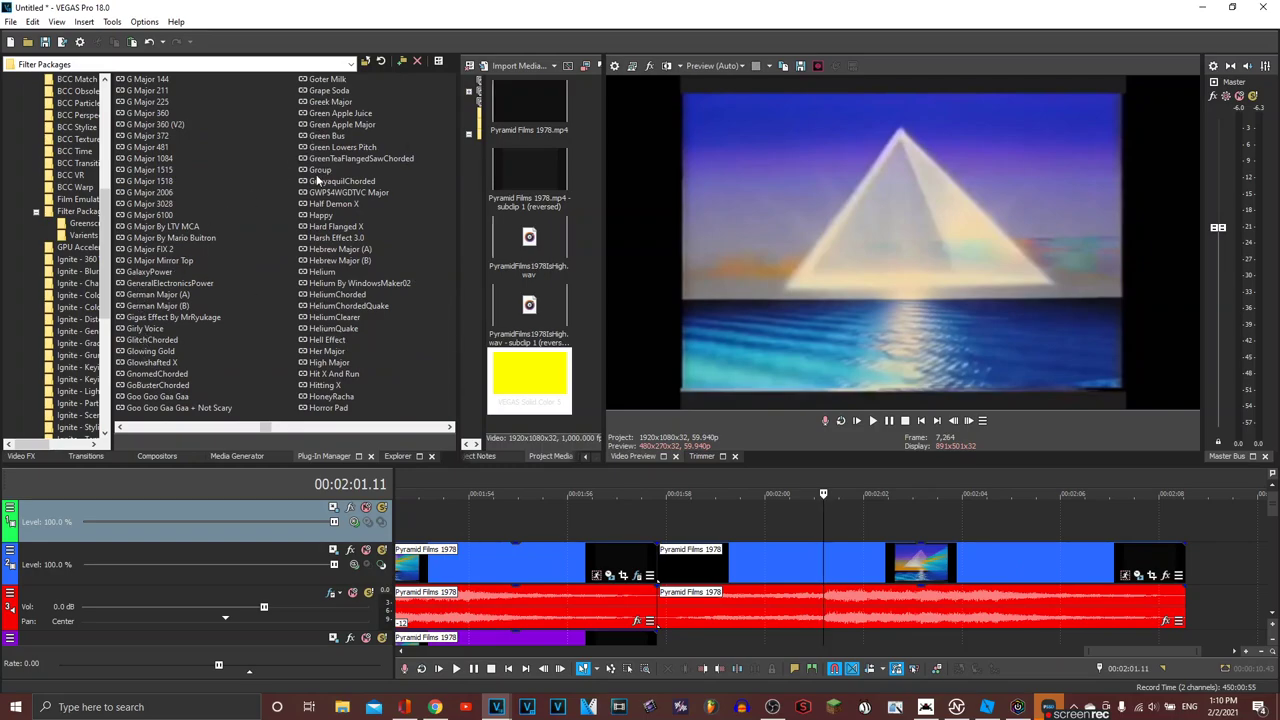
{"action": "left_click_drag", "start_coordinate": [318, 170], "coordinate": [737, 552]}
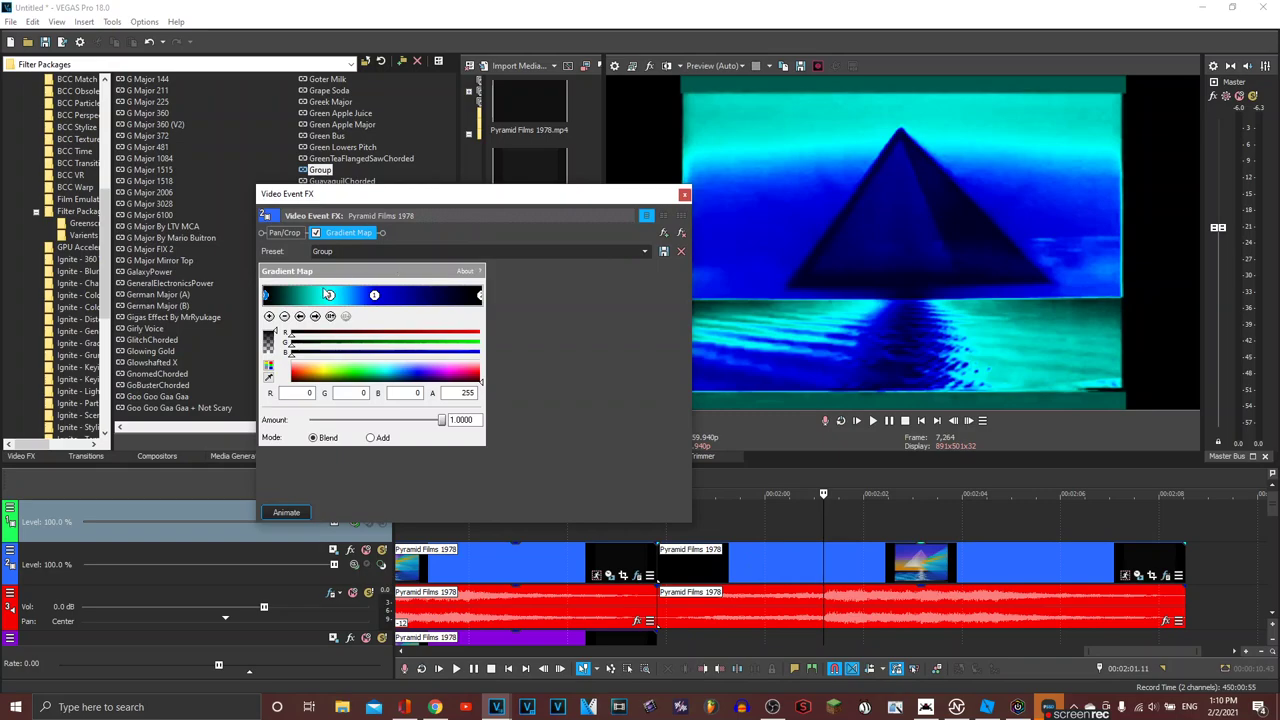
Step: Review the colour values of the individual gradient stops in the twelfth clip's Gradient Map effect and close its settings
{"action": "left_click", "coordinate": [375, 297]}
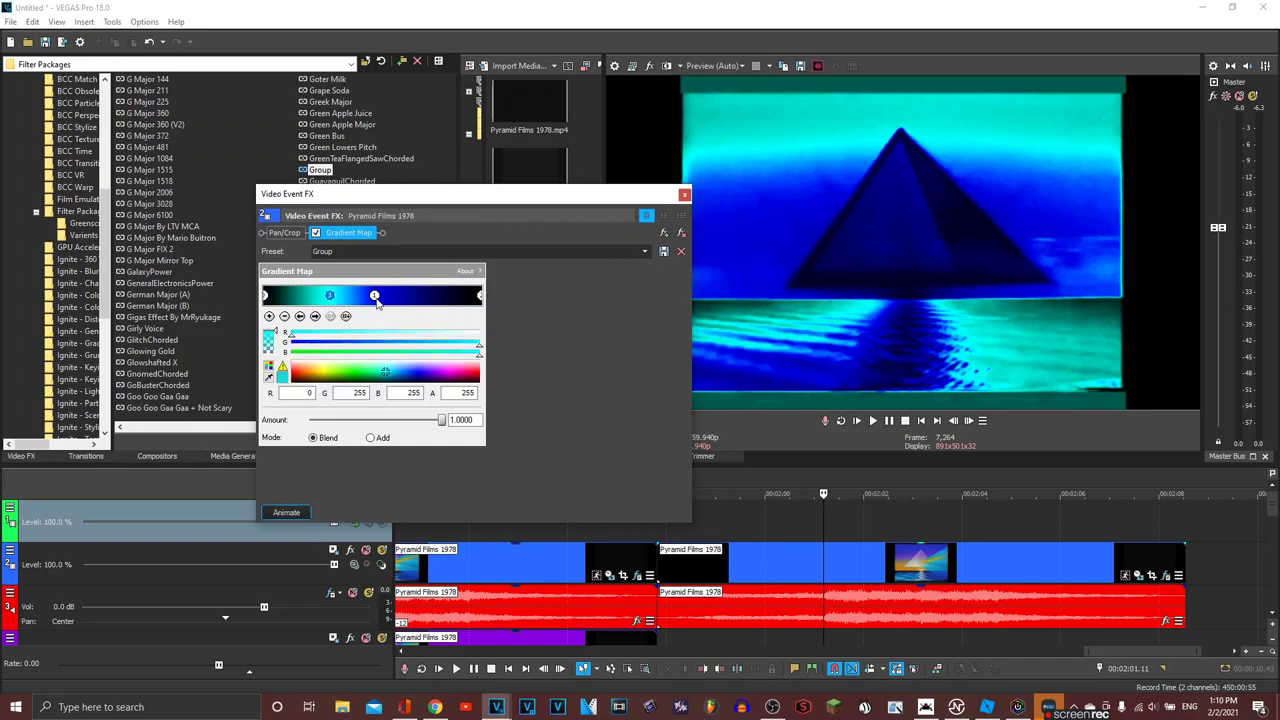
{"action": "left_click", "coordinate": [375, 298]}
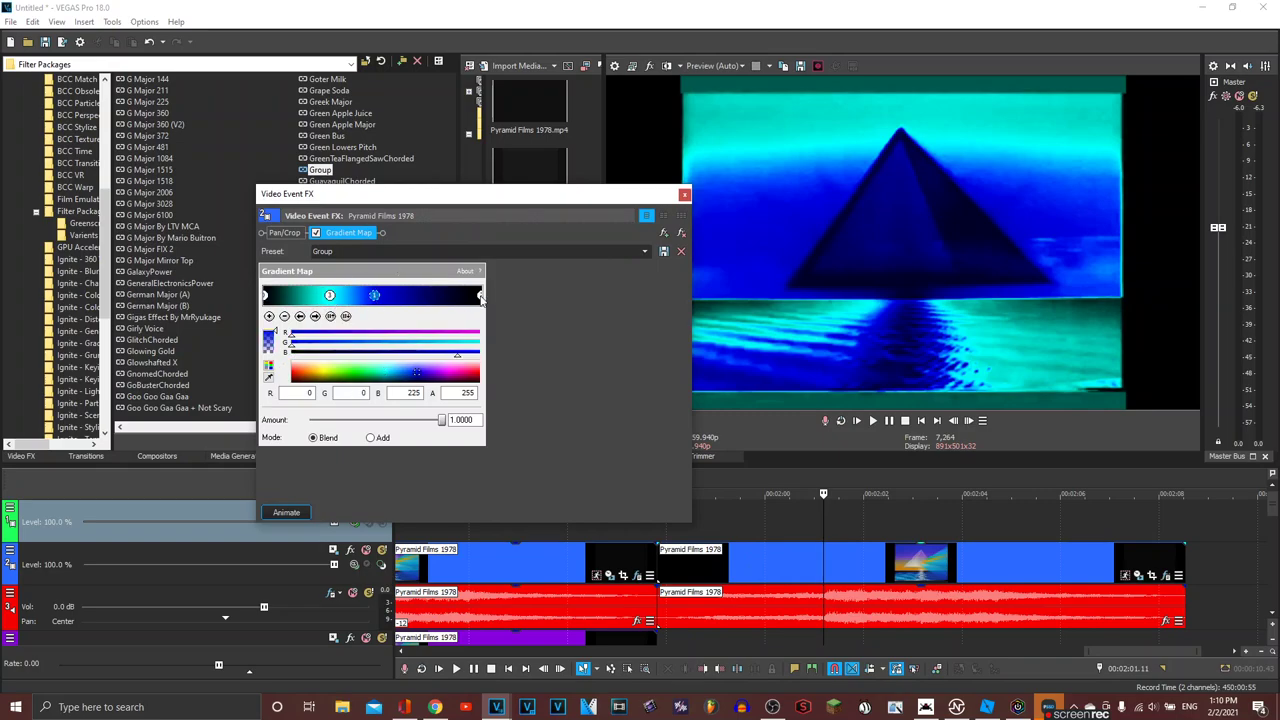
{"action": "left_click", "coordinate": [480, 296]}
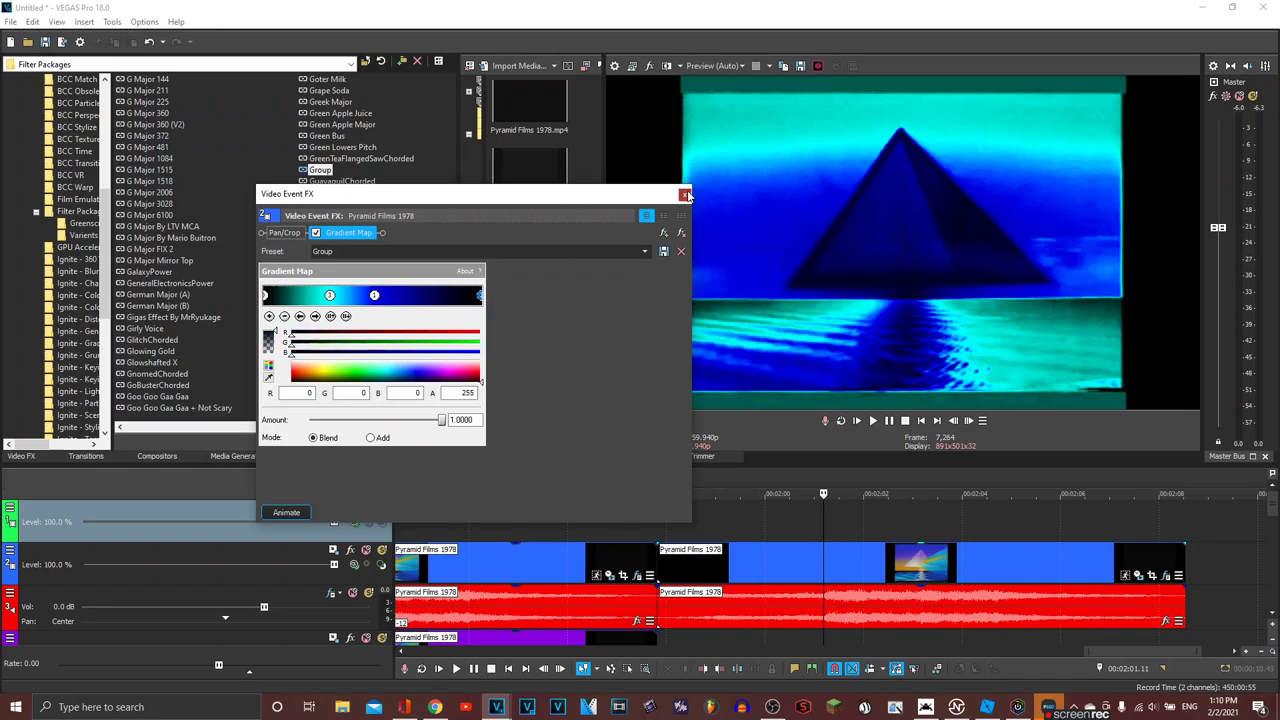
{"action": "left_click", "coordinate": [685, 194]}
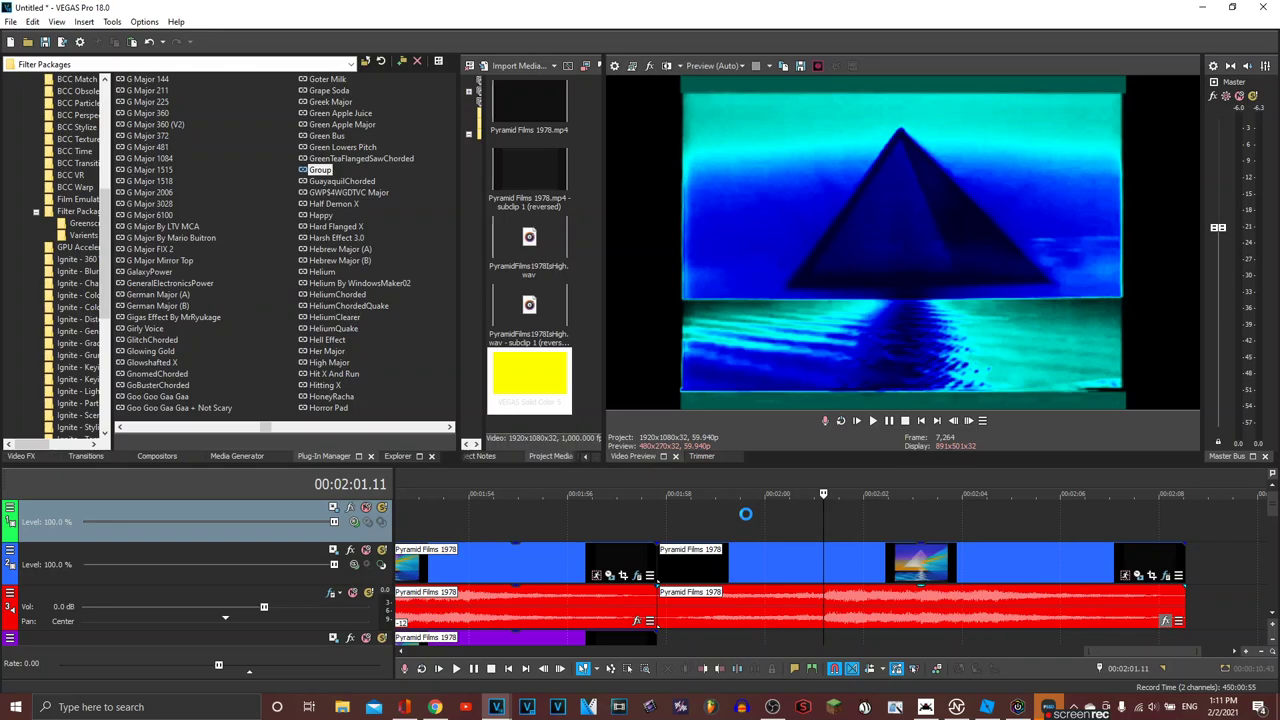
Step: Add the IL Vocodex (demo) plug-in to the effect chain of the twelfth clip's audio event
{"action": "left_click", "coordinate": [700, 323]}
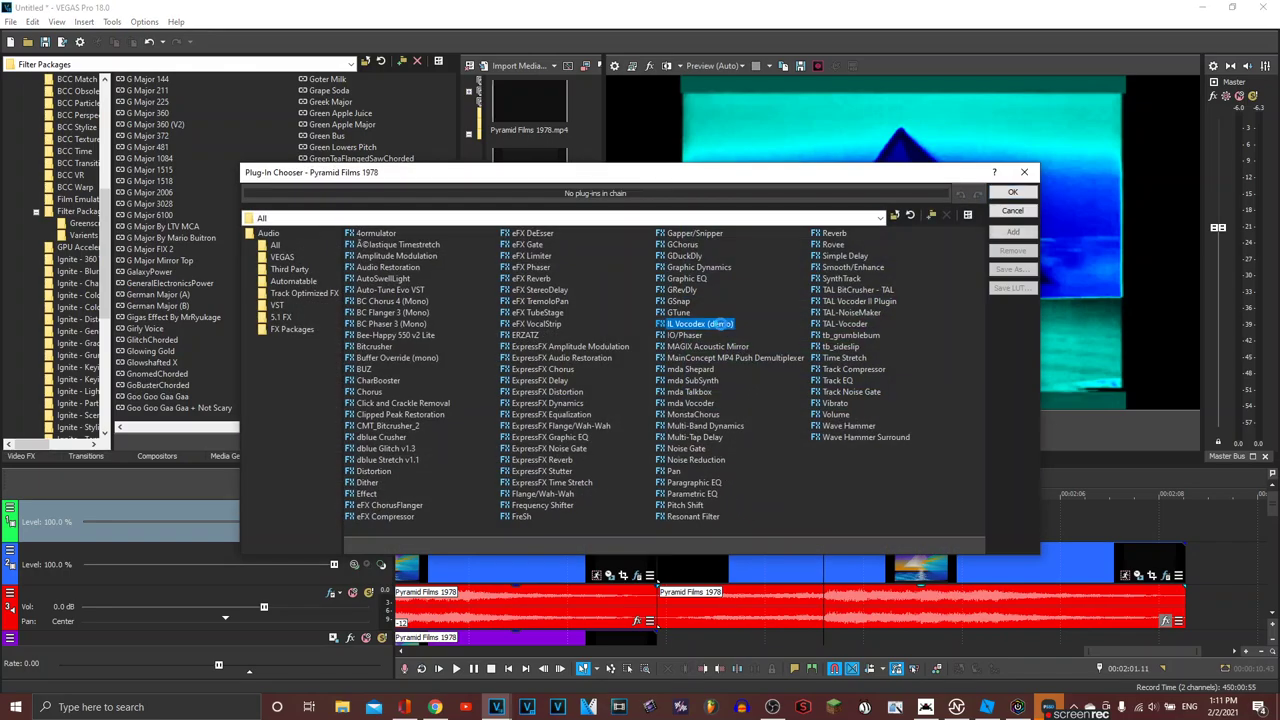
{"action": "left_click", "coordinate": [1013, 231]}
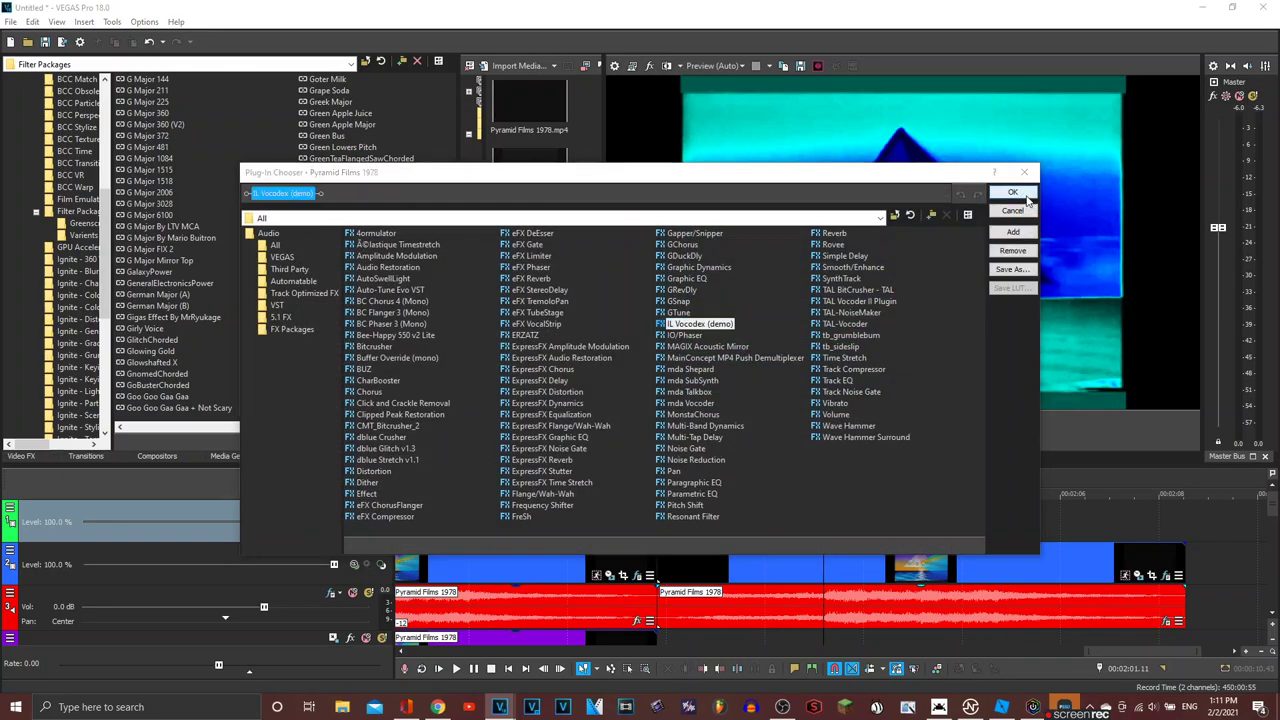
{"action": "left_click", "coordinate": [1024, 194]}
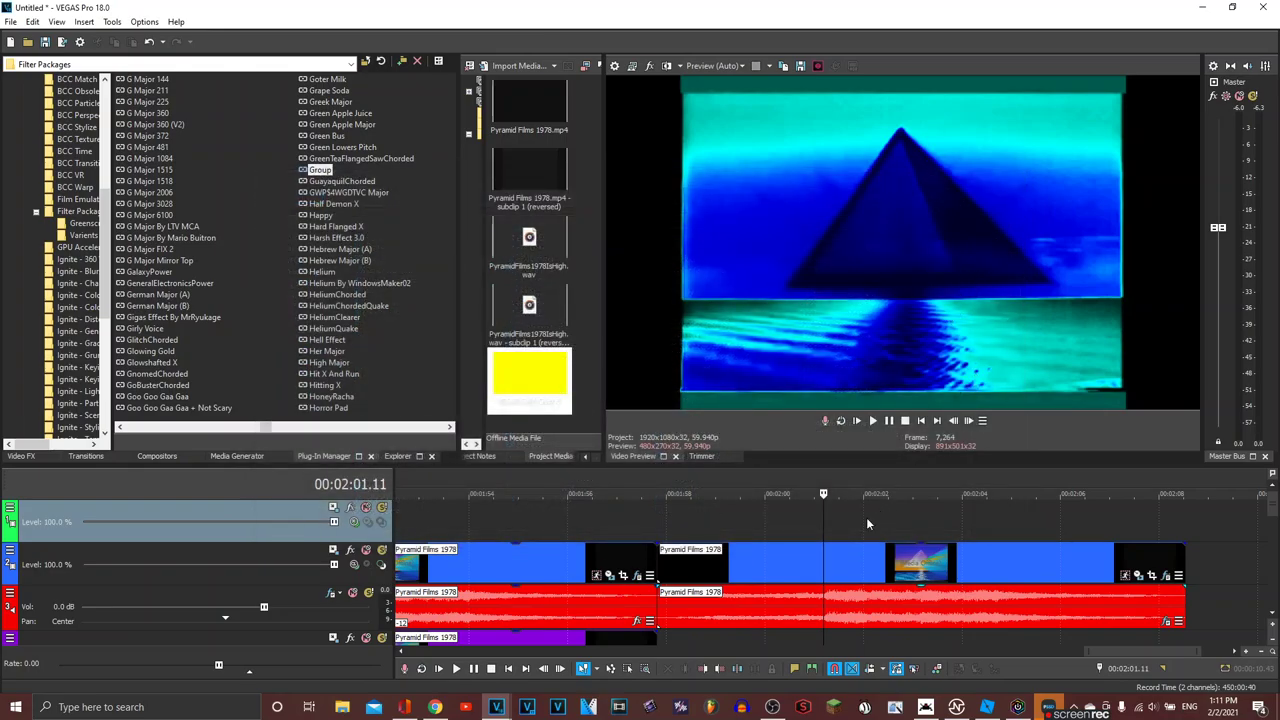
{"action": "left_click", "coordinate": [772, 707]}
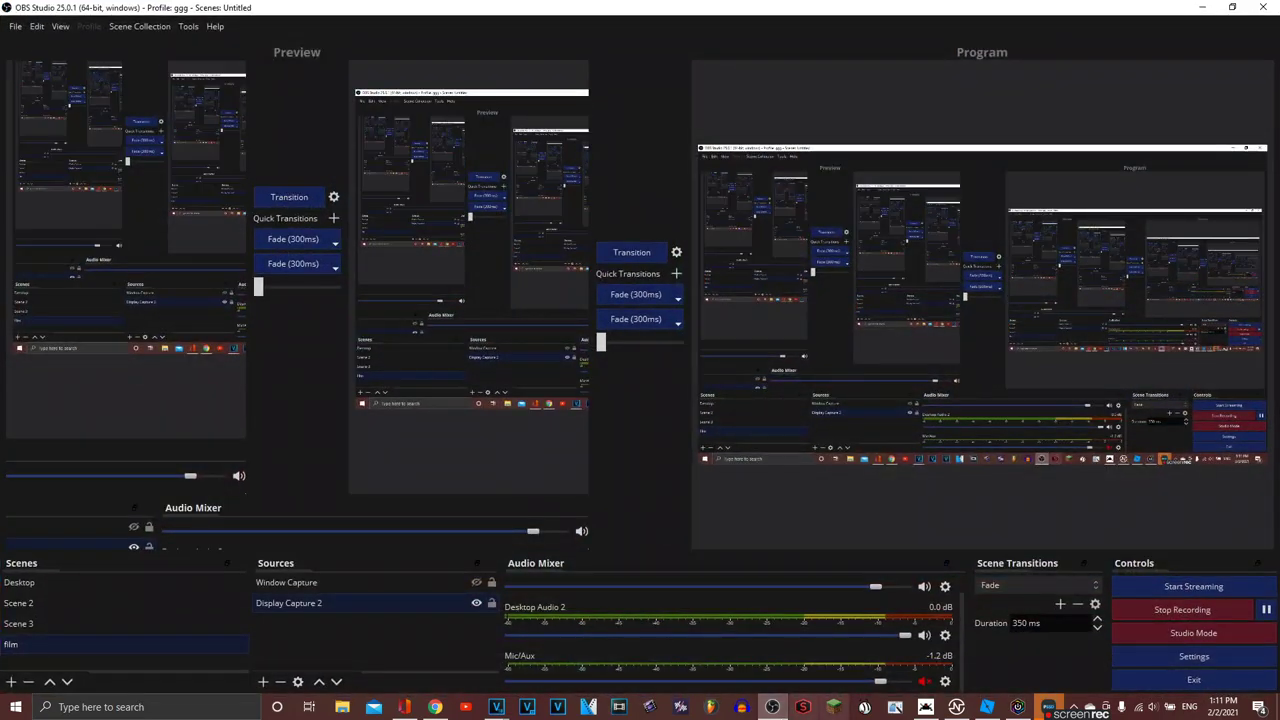
{"action": "left_click", "coordinate": [1202, 7]}
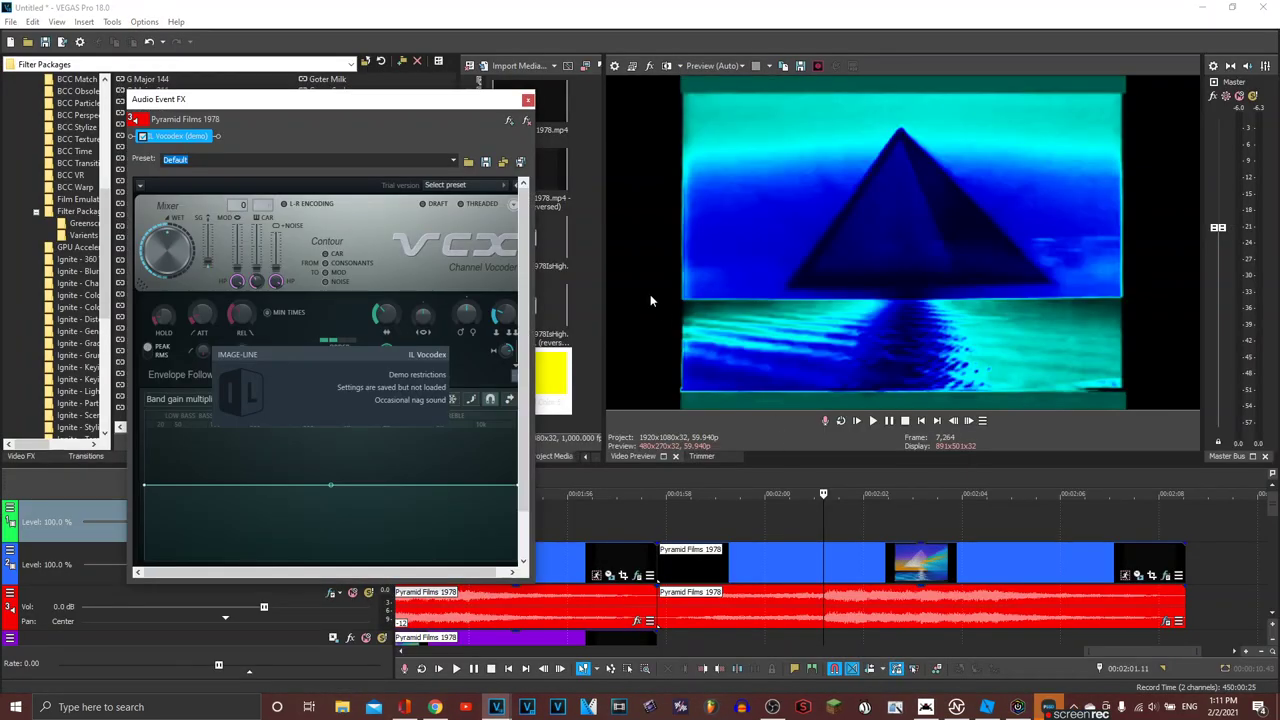
Step: Load the Group preset in the Vocodex effect on the twelfth clip's audio and close the effect window
{"action": "left_click", "coordinate": [450, 184]}
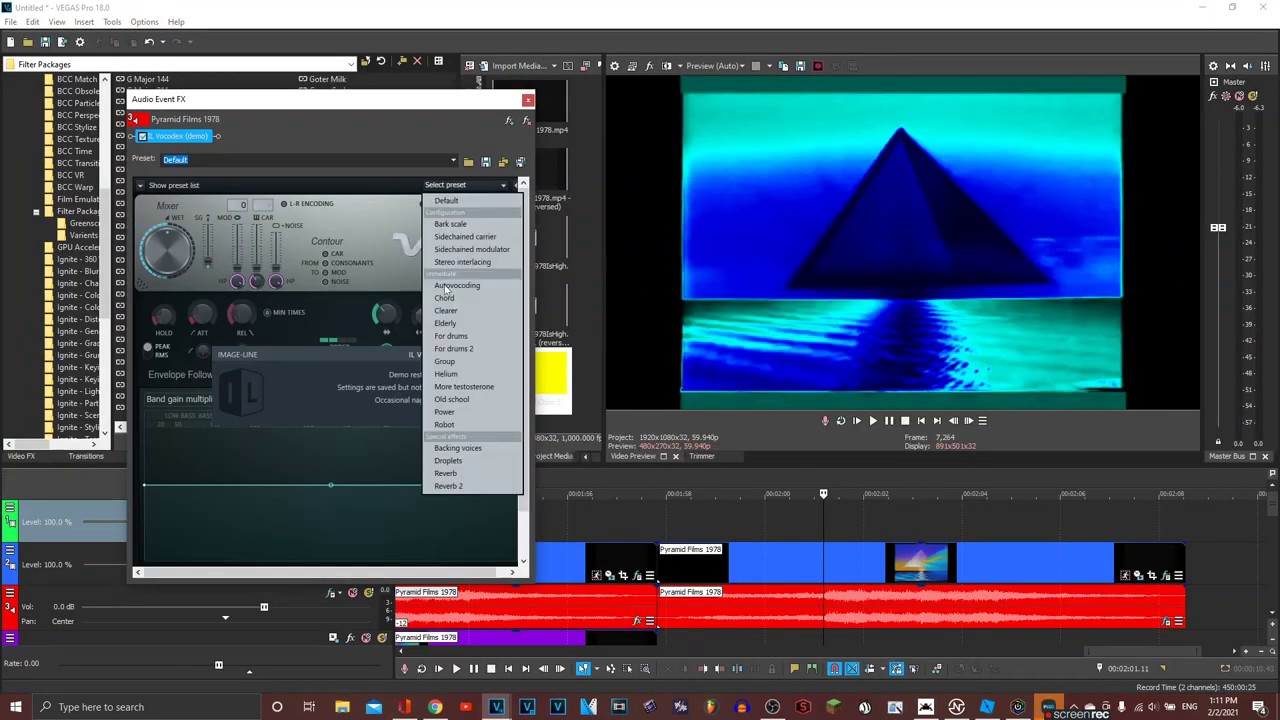
{"action": "left_click", "coordinate": [460, 364]}
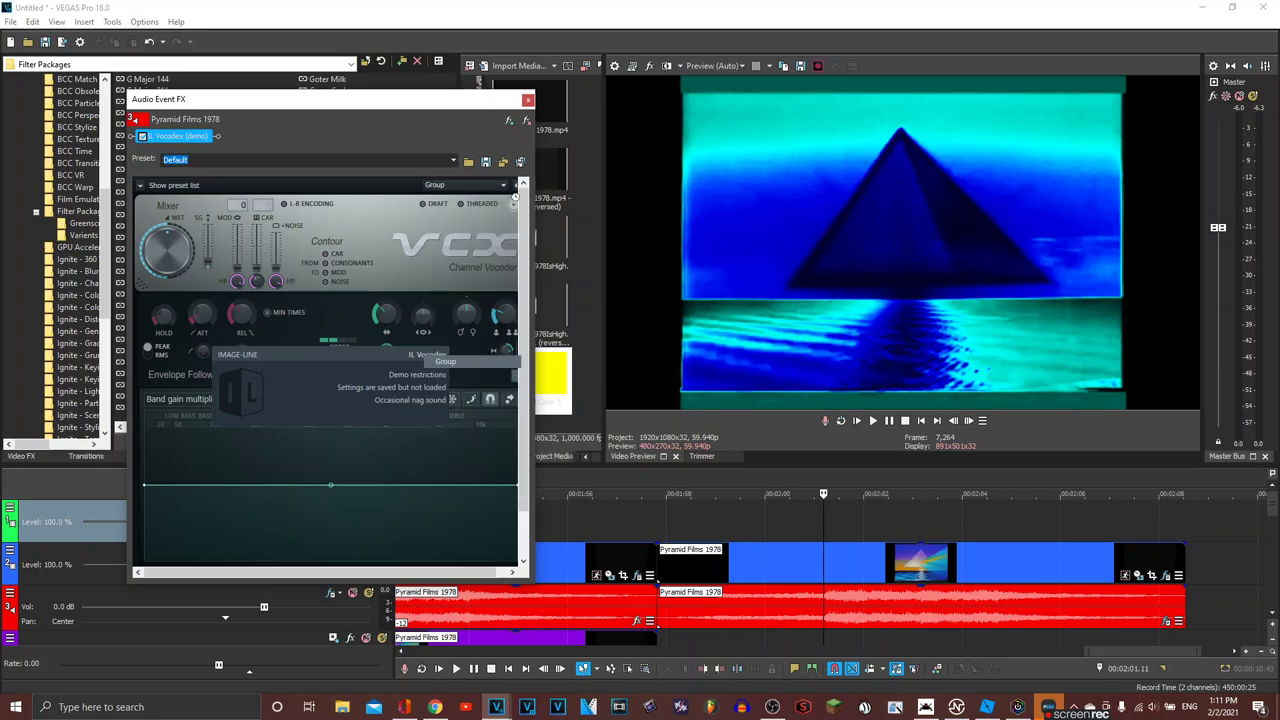
{"action": "left_click", "coordinate": [529, 102]}
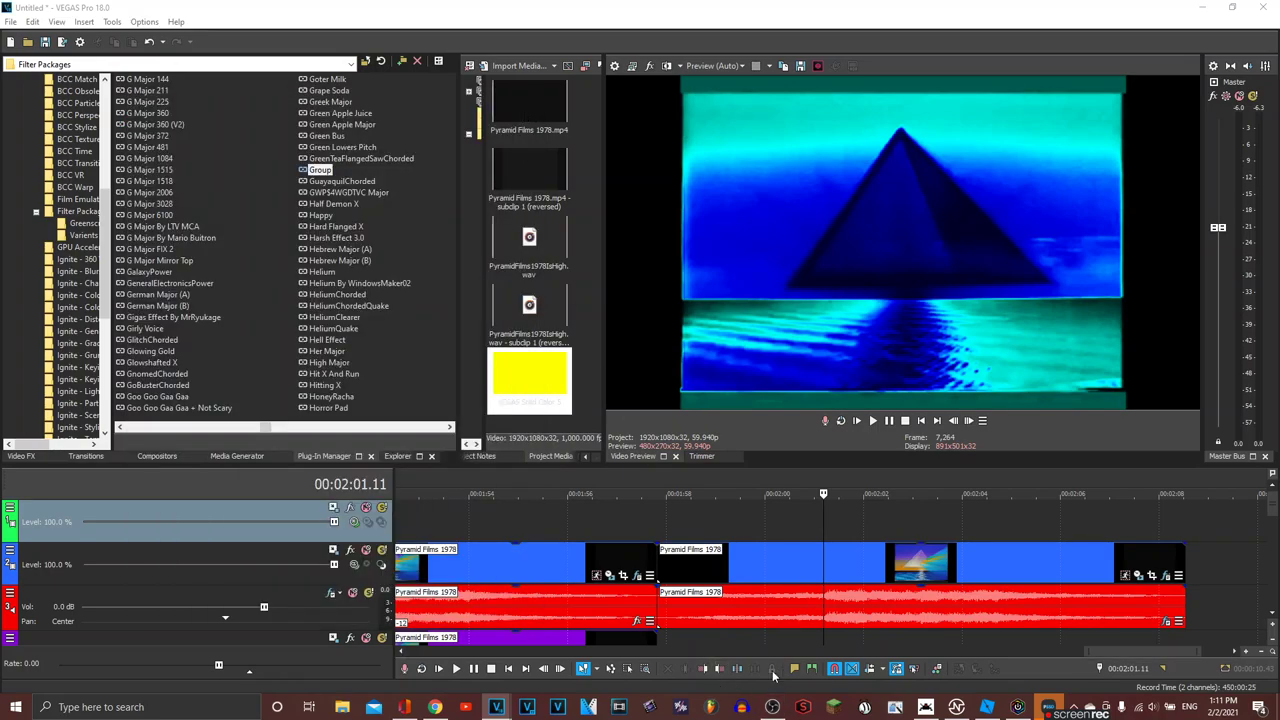
{"action": "scroll", "coordinate": [802, 638], "scroll_direction": "down", "scroll_amount": 5}
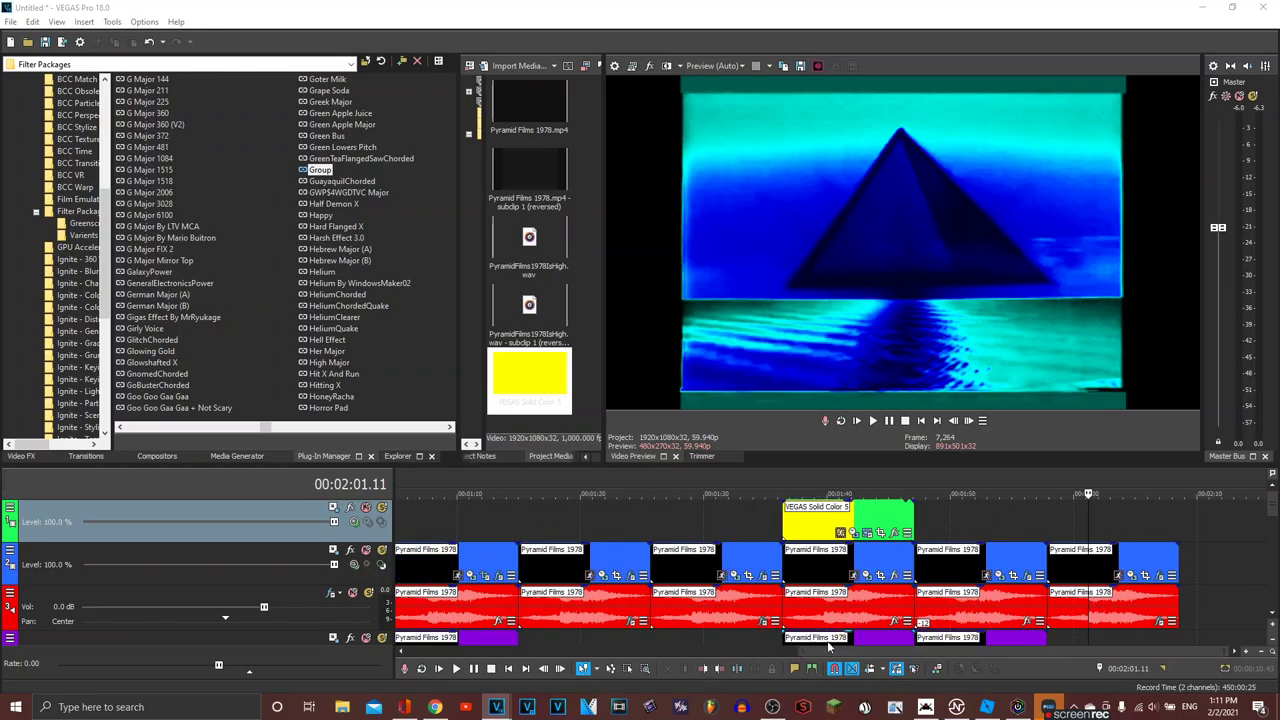